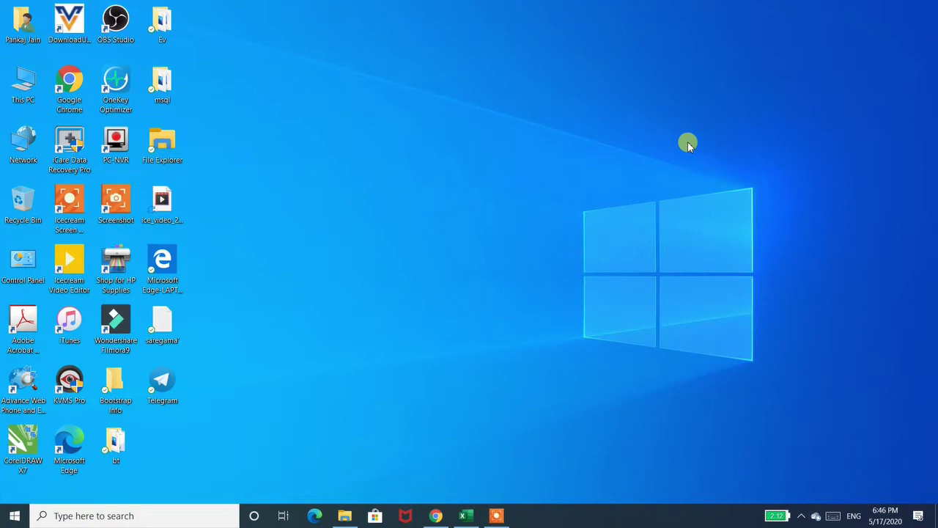
- Switch to the blank Excel workbook and enter 123 in cell F3
{"action": "left_click", "coordinate": [469, 516]}
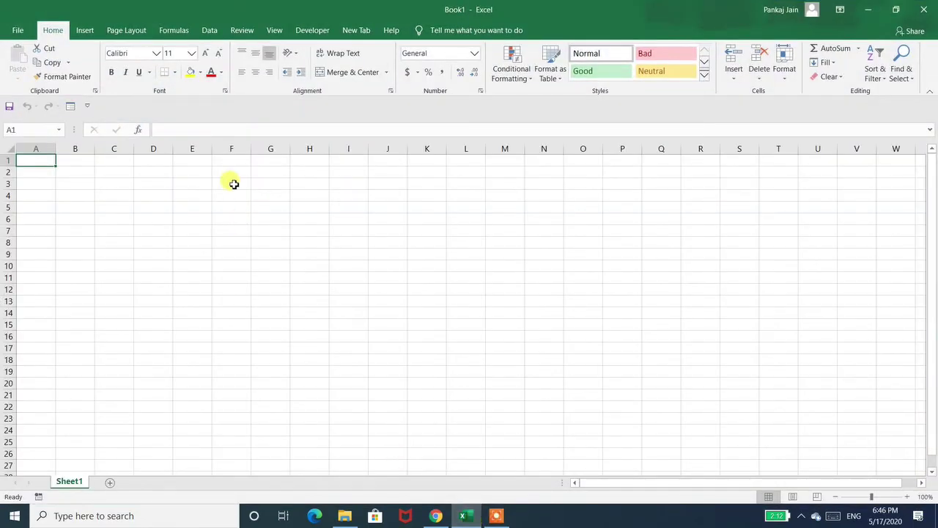
{"action": "left_click", "coordinate": [233, 181]}
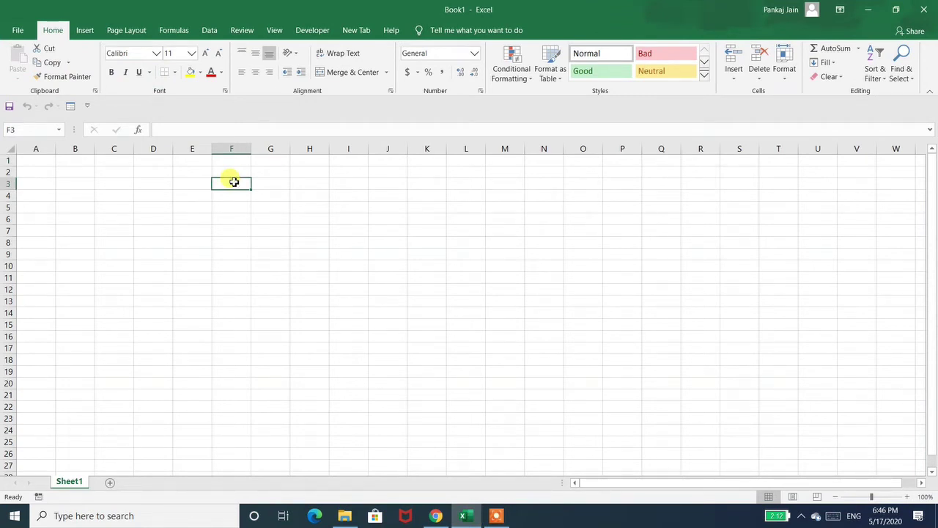
{"action": "type", "text": "123"}
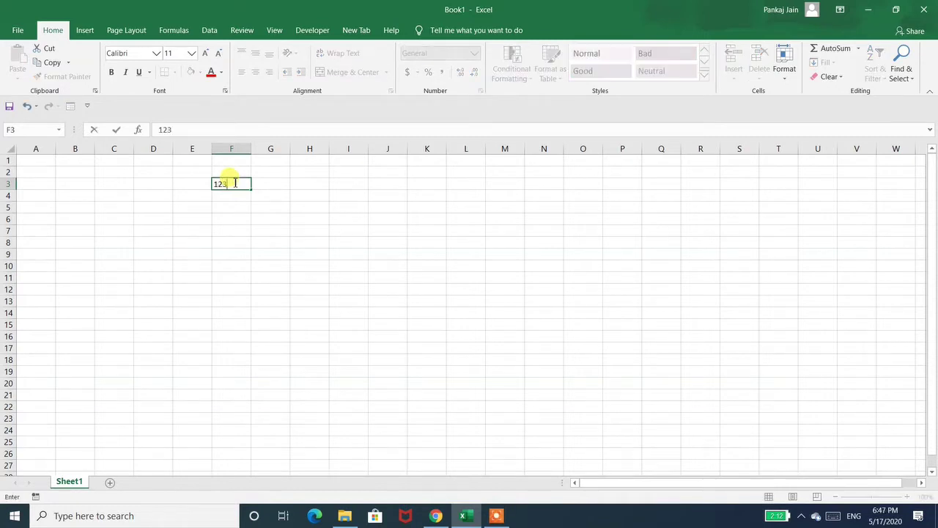
{"action": "key", "text": "Return"}
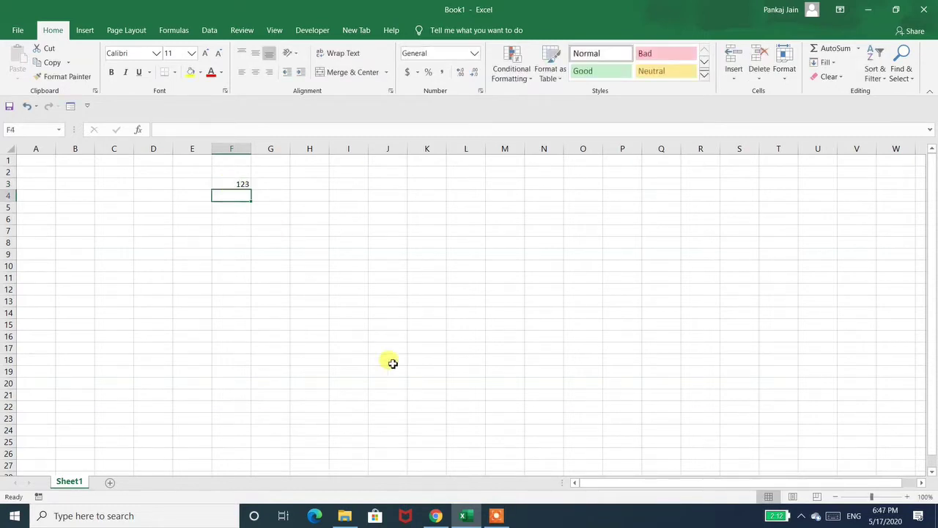
{"action": "left_click", "coordinate": [496, 515]}
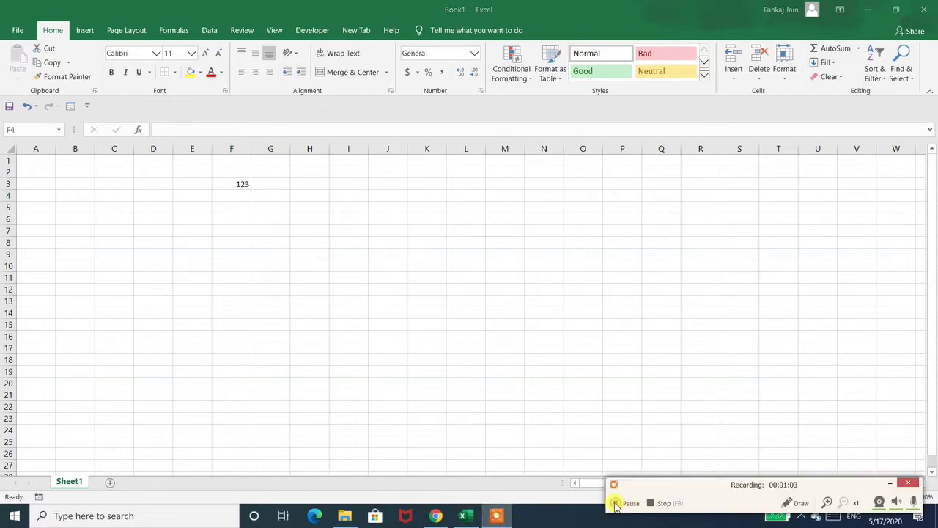
- Enter the formula =ISTEXT(F3)=TRUE in cell F5 to check whether F3 contains text
{"action": "left_click", "coordinate": [230, 199]}
{"action": "left_click", "coordinate": [230, 207]}
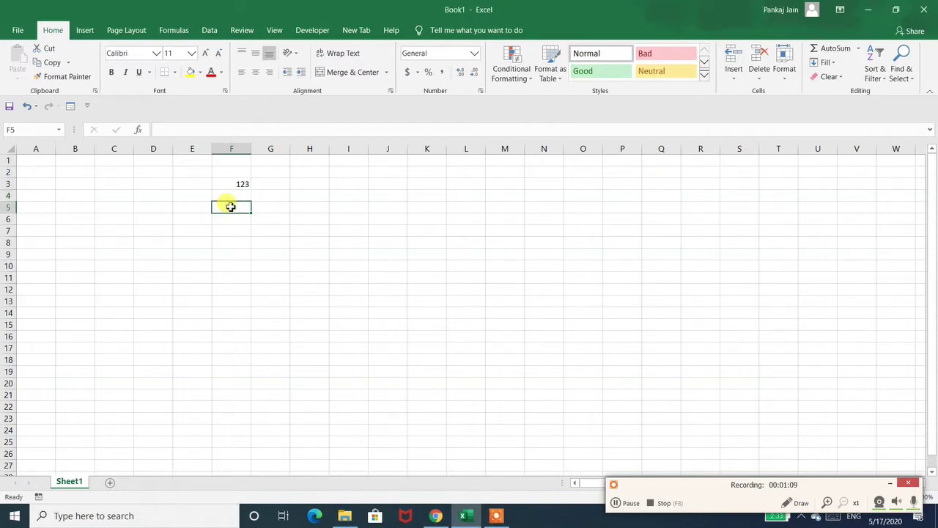
{"action": "type", "text": "="}
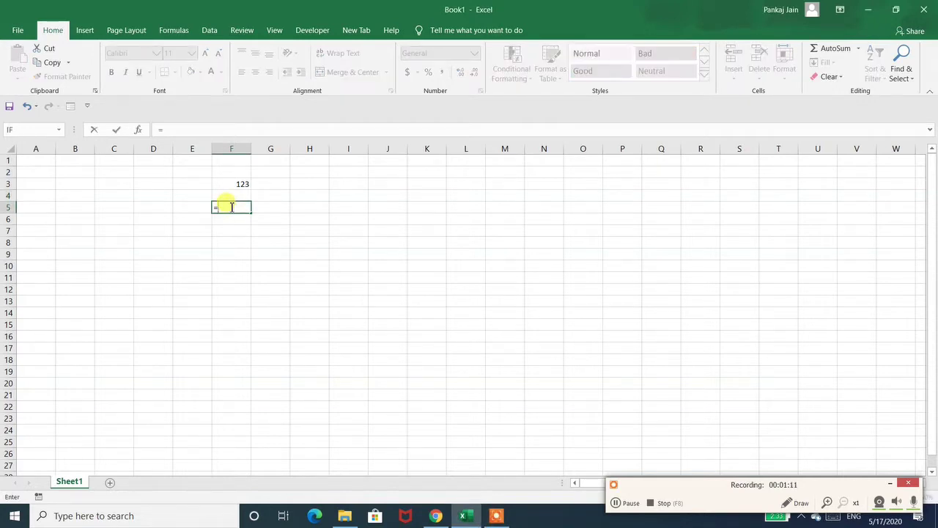
{"action": "type", "text": "is"}
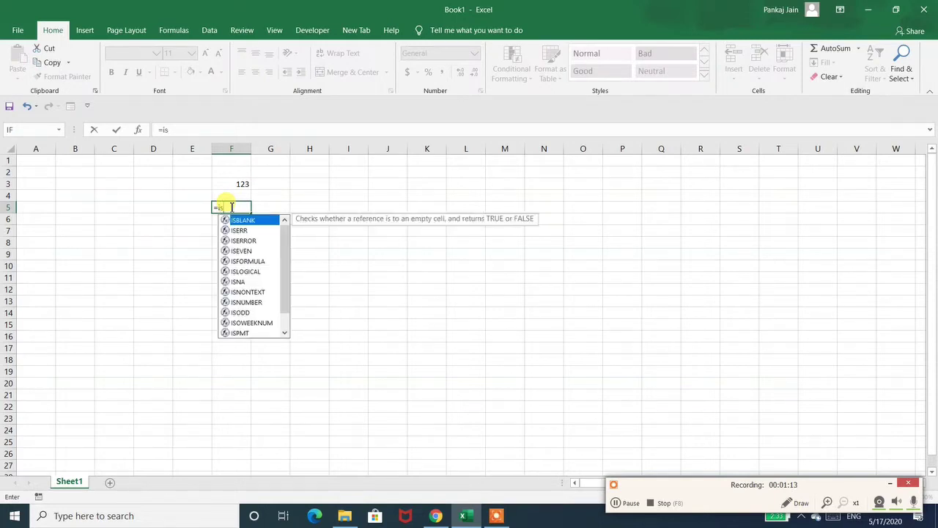
{"action": "type", "text": "text"}
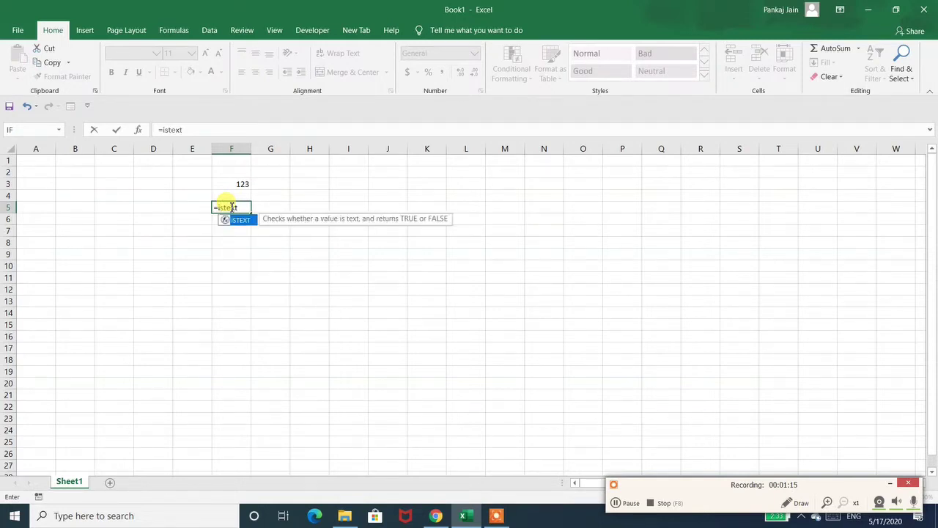
{"action": "type", "text": "("}
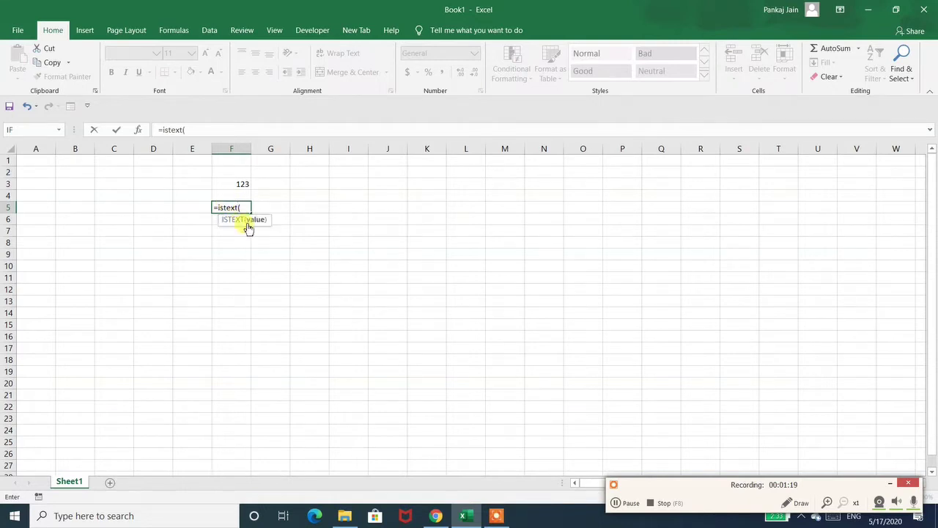
{"action": "left_click", "coordinate": [241, 181]}
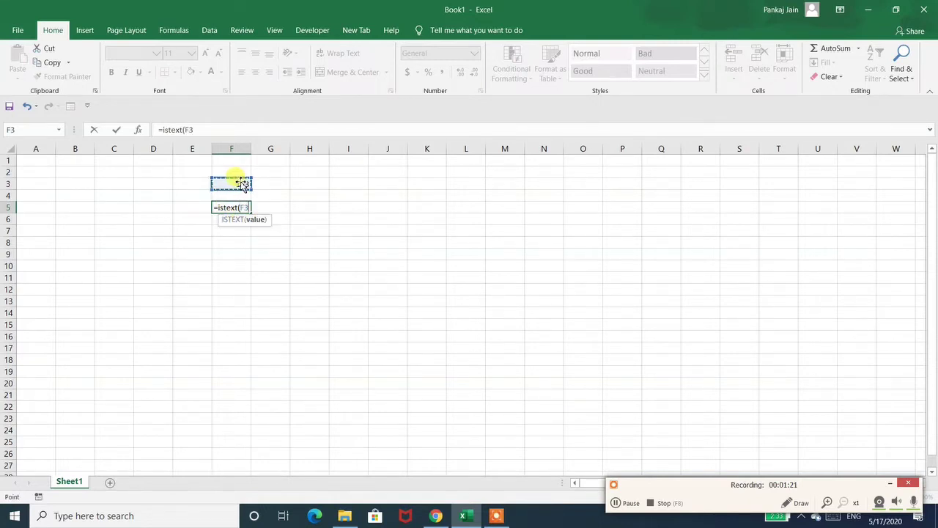
{"action": "type", "text": ")"}
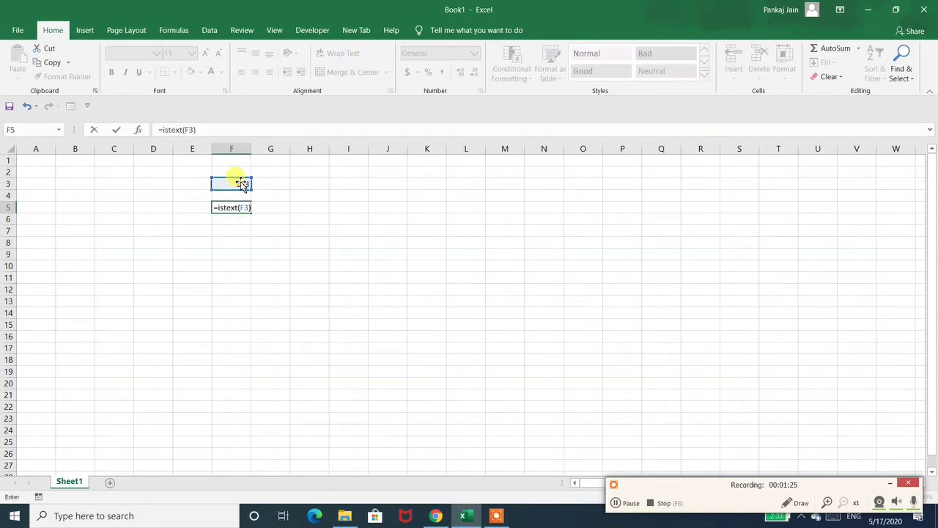
{"action": "type", "text": "=T"}
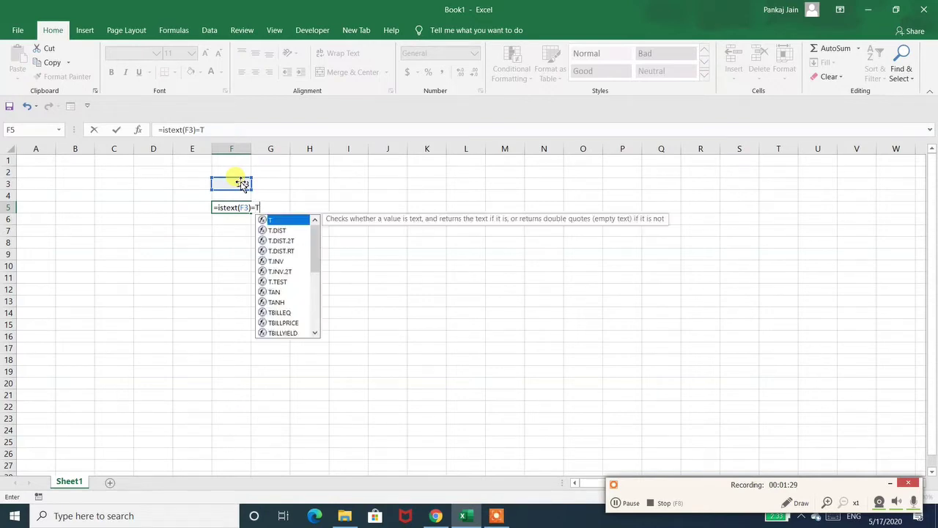
{"action": "type", "text": "rue"}
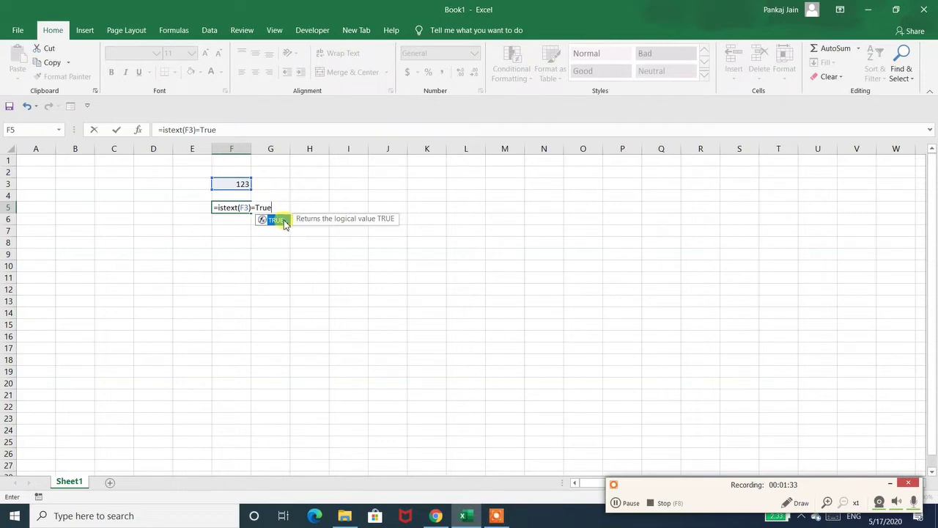
{"action": "double_click", "coordinate": [283, 221]}
{"action": "key", "text": "Return"}
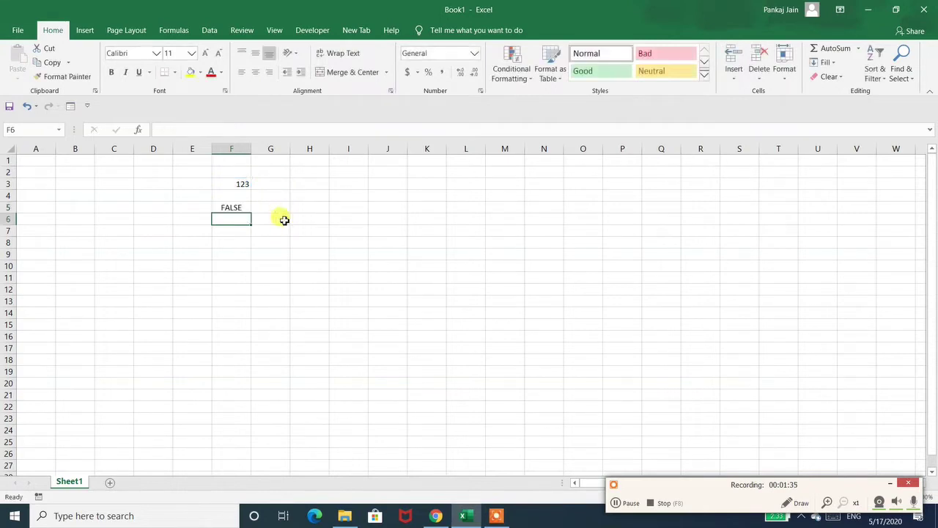
- Replace the number in F3 with a person's first name to test the ISTEXT formula on text
{"action": "left_click", "coordinate": [231, 207]}
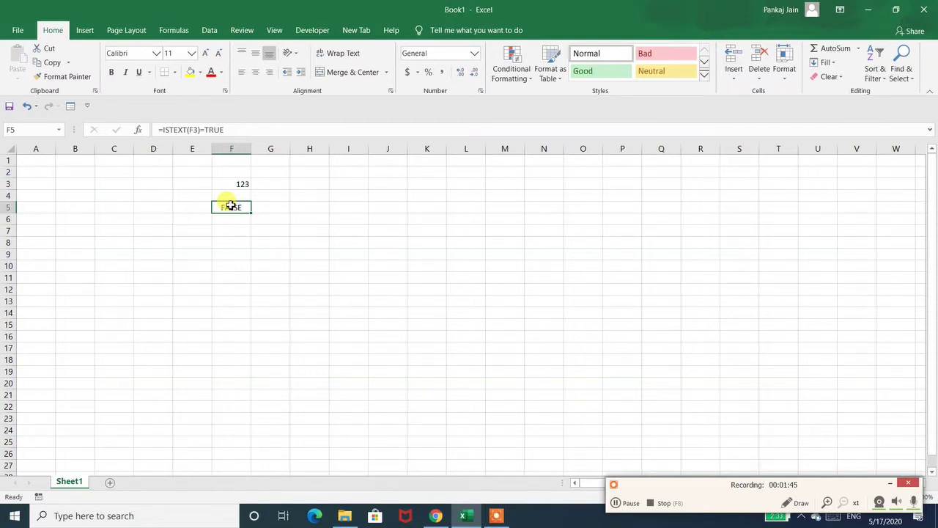
{"action": "left_click", "coordinate": [229, 182]}
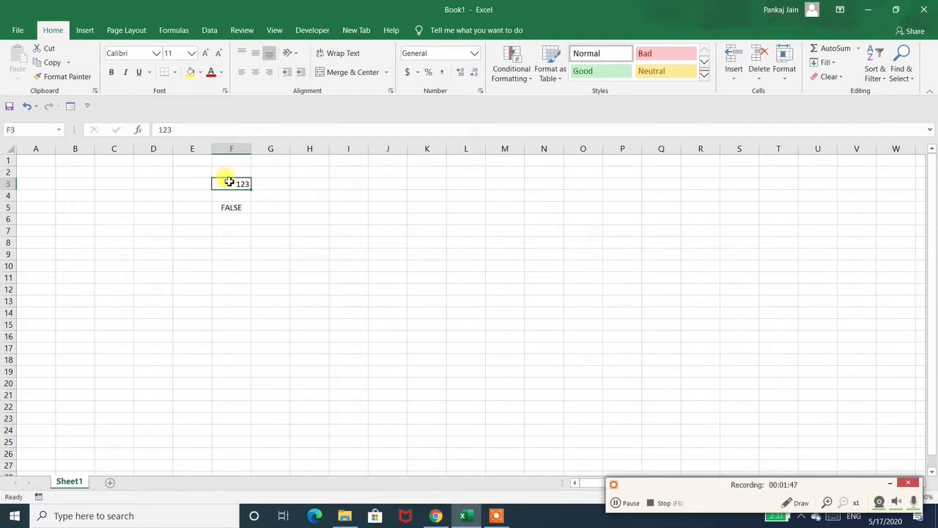
{"action": "type", "text": "pankaj"}
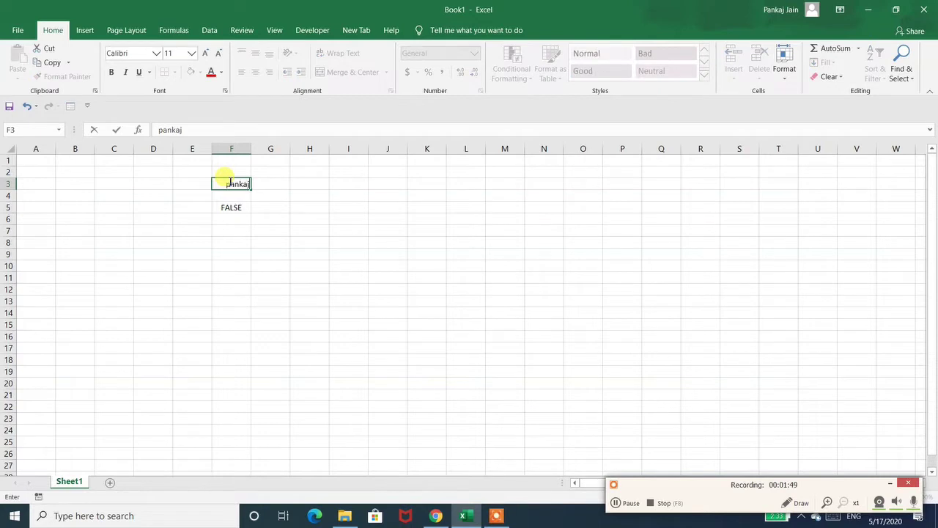
{"action": "key", "text": "Return"}
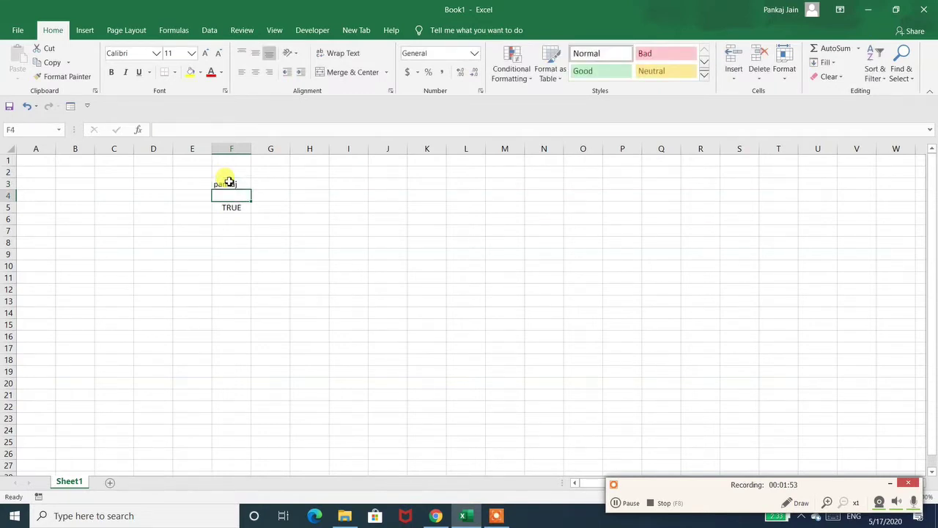
- Set cell F3 to 34 to test the ISTEXT formula on a number
{"action": "left_click", "coordinate": [228, 182]}
{"action": "type", "text": "34"}
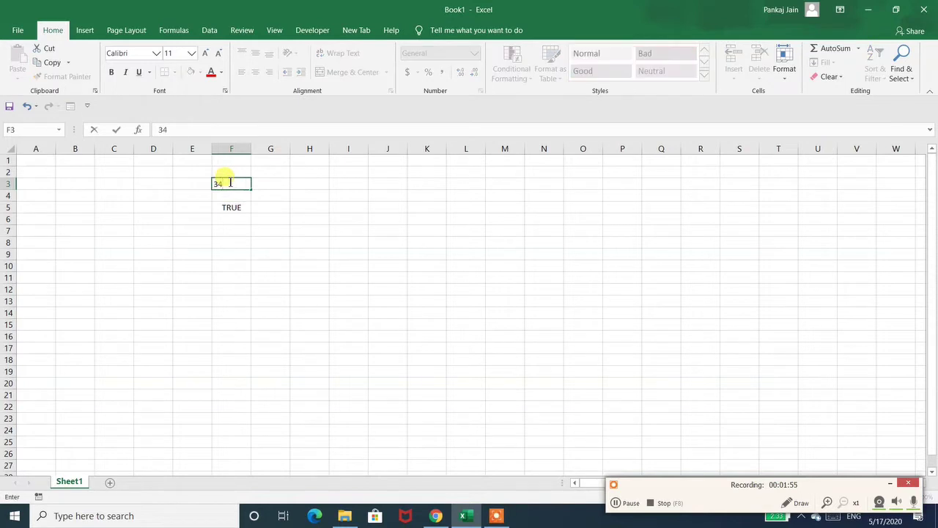
{"action": "key", "text": "Return"}
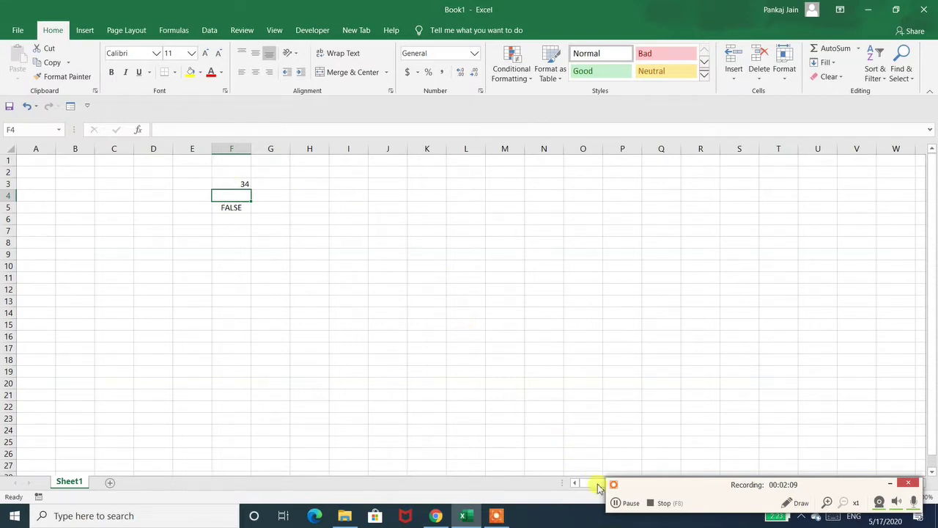
{"action": "left_click", "coordinate": [616, 504]}
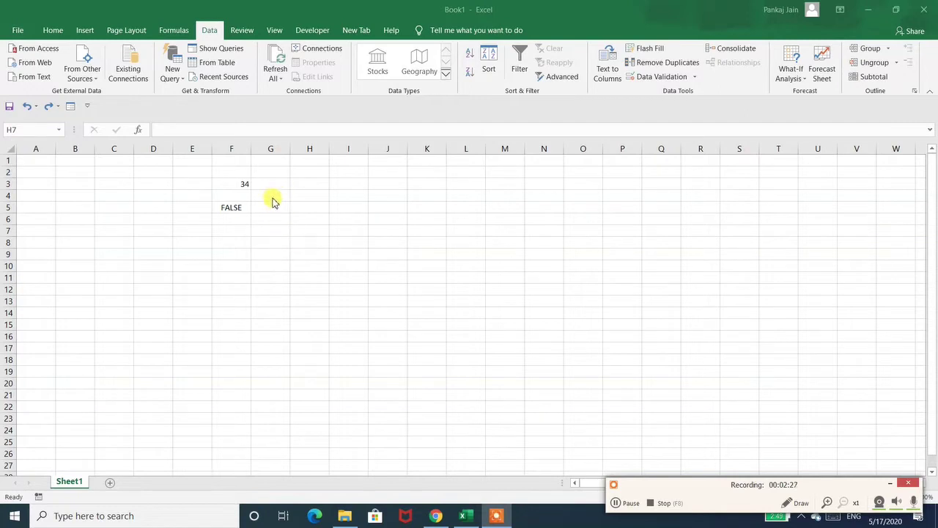
- Review the custom data validation criteria and formula on cell F5, keeping Custom as the allowed type
{"action": "left_click", "coordinate": [228, 209]}
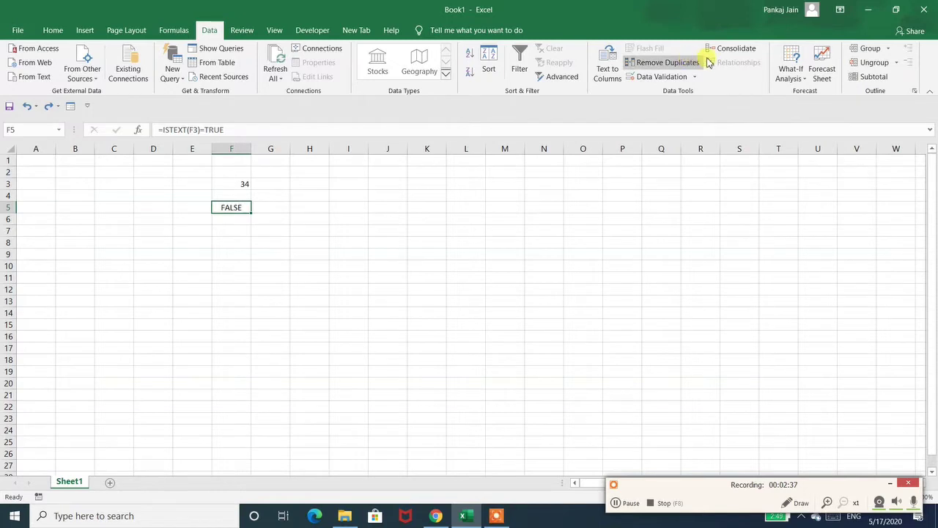
{"action": "left_click", "coordinate": [655, 78]}
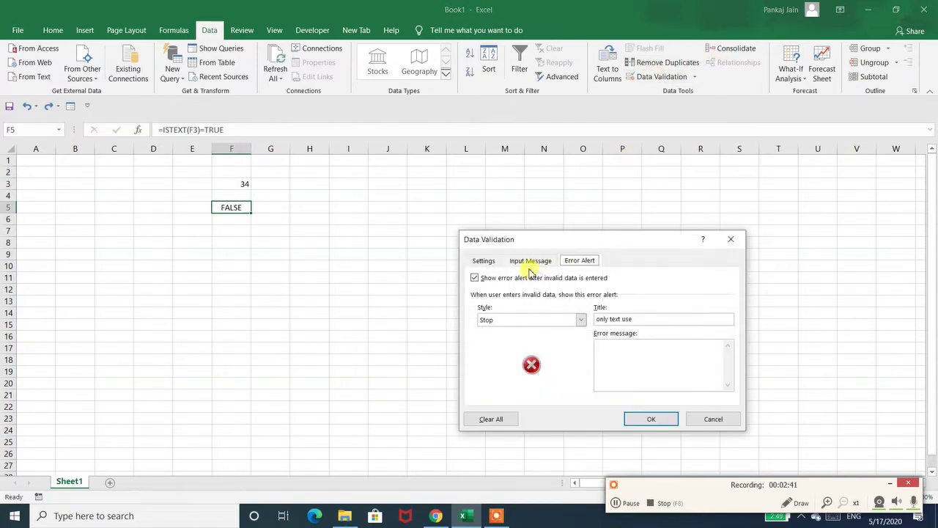
{"action": "left_click", "coordinate": [485, 261]}
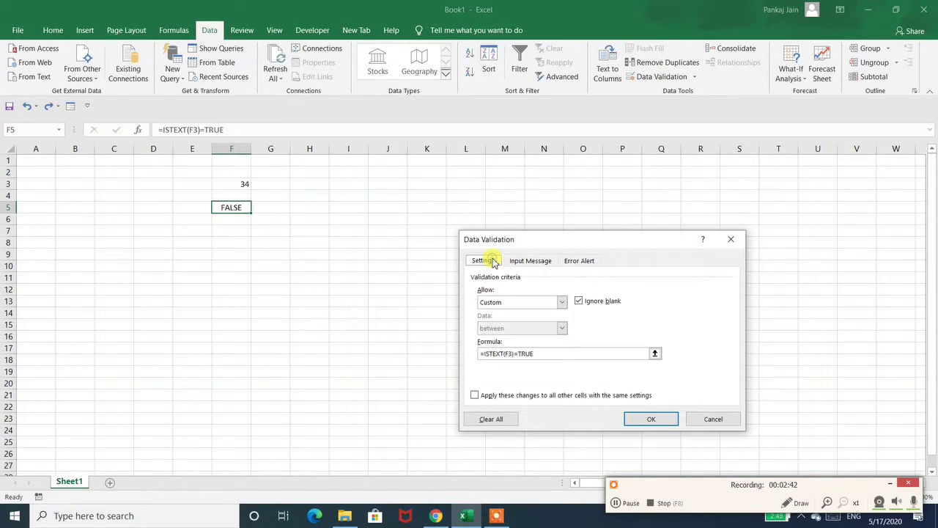
{"action": "left_click", "coordinate": [490, 302]}
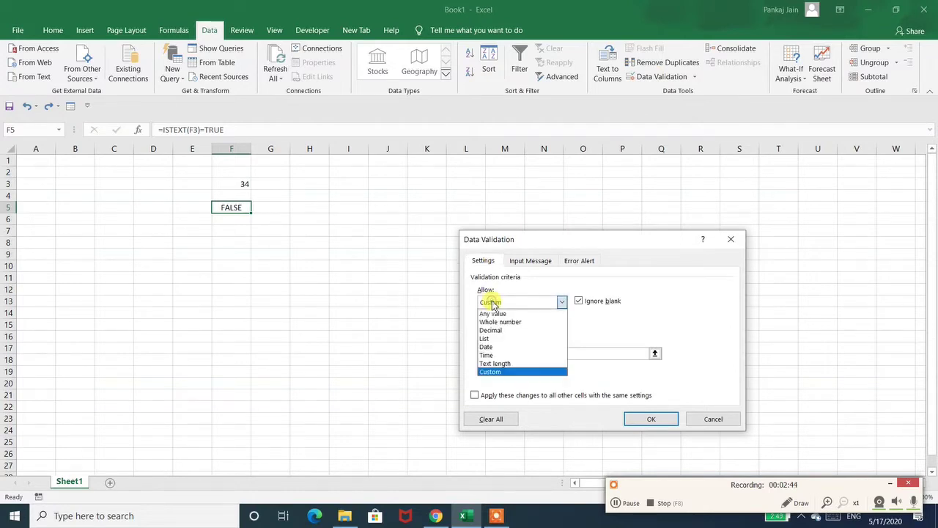
{"action": "left_click", "coordinate": [496, 373]}
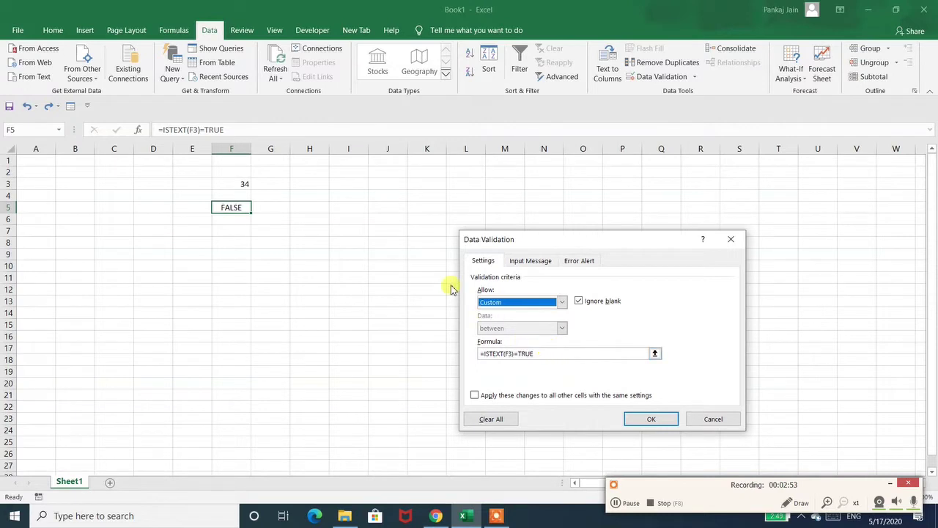
{"action": "key", "text": "Return"}
- Set up a Custom data validation rule for cell I5 with the formula =istext(f3)=true
{"action": "left_click", "coordinate": [333, 206]}
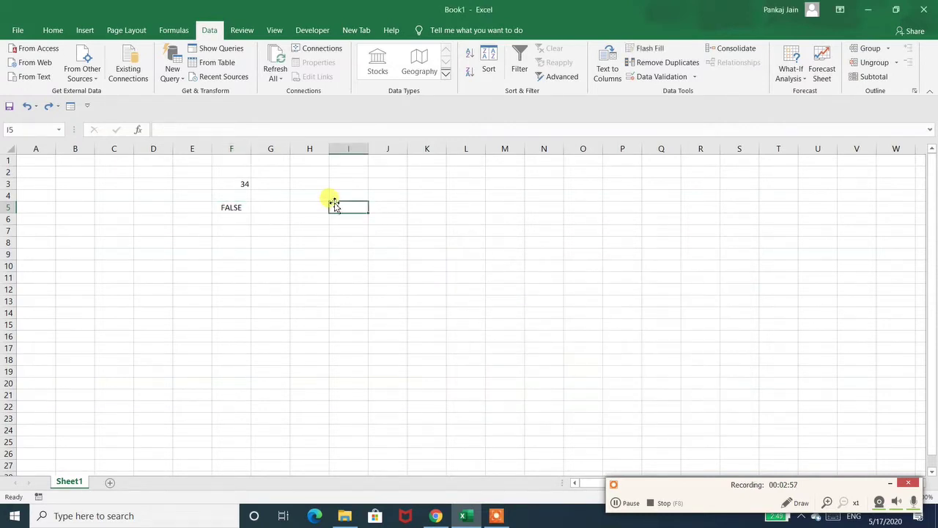
{"action": "left_click", "coordinate": [648, 77]}
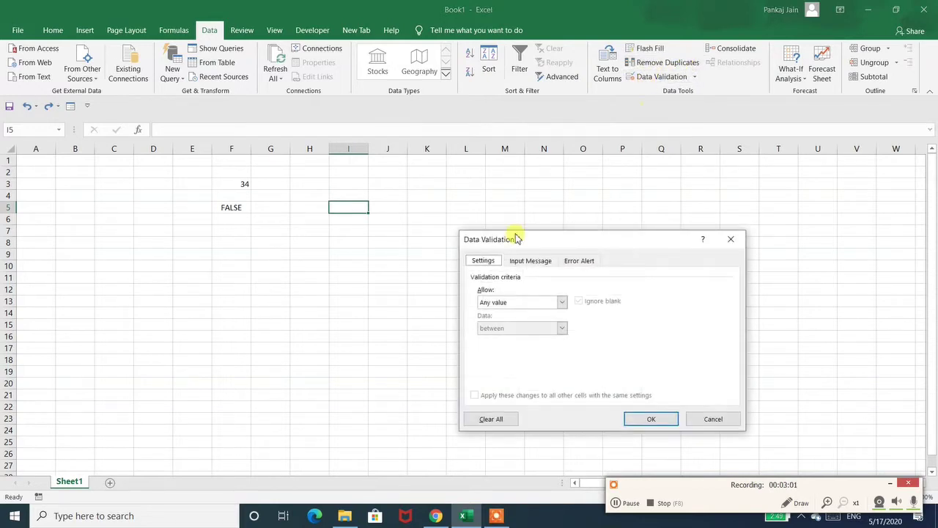
{"action": "left_click", "coordinate": [508, 302]}
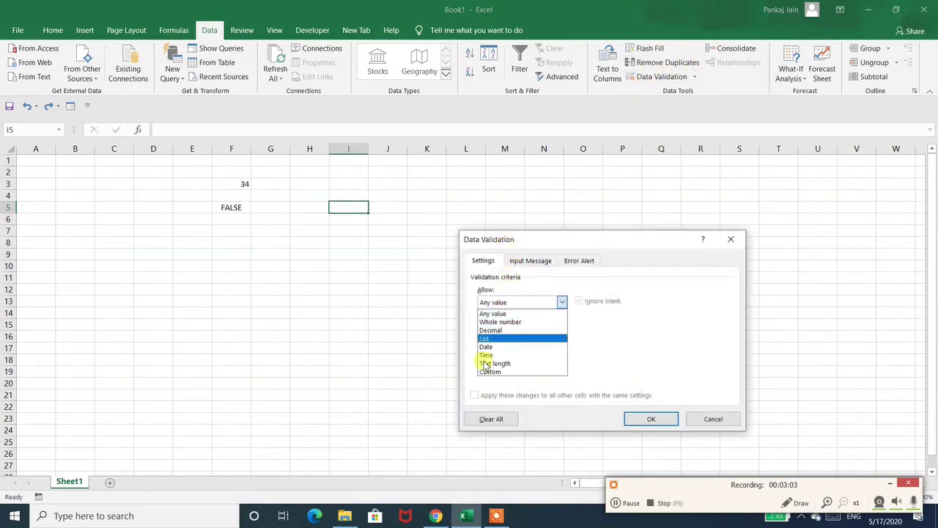
{"action": "left_click", "coordinate": [487, 371]}
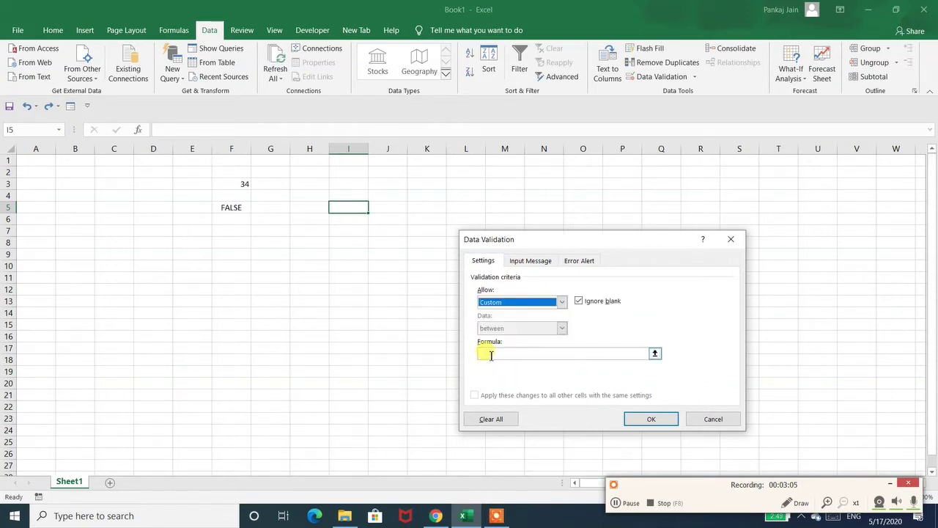
{"action": "left_click", "coordinate": [491, 354]}
{"action": "type", "text": "=istex"}
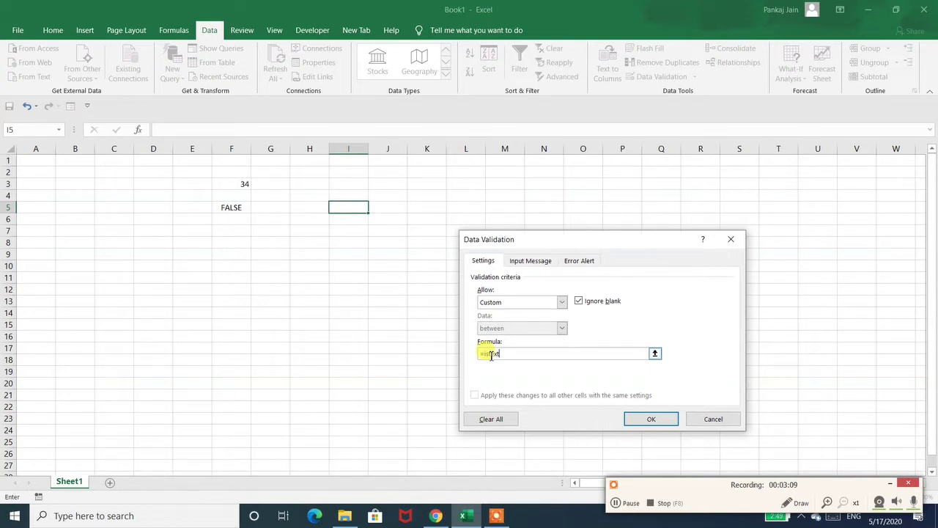
{"action": "type", "text": "t("}
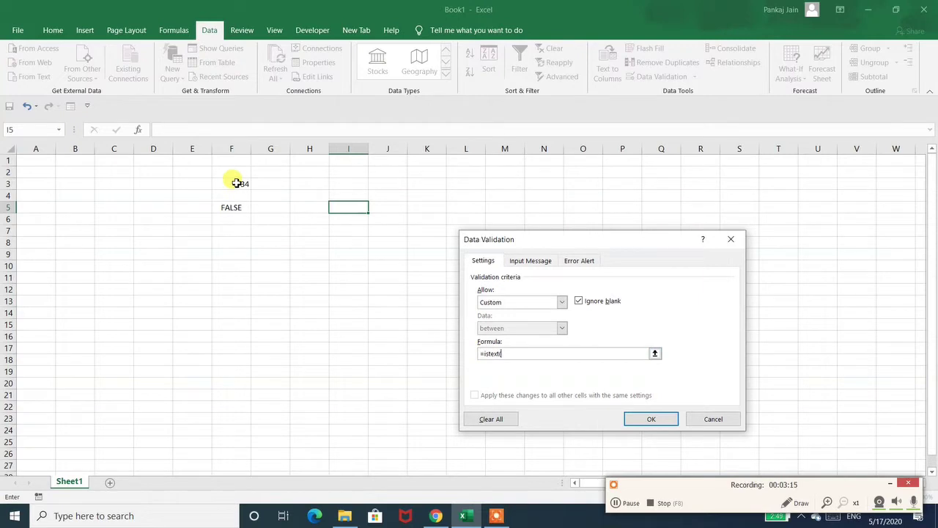
{"action": "type", "text": "f3)=true"}
- Give the validation's error alert the title "Please Enter Name Only" and apply the rule to I5
{"action": "left_click", "coordinate": [575, 266]}
{"action": "left_click", "coordinate": [613, 320]}
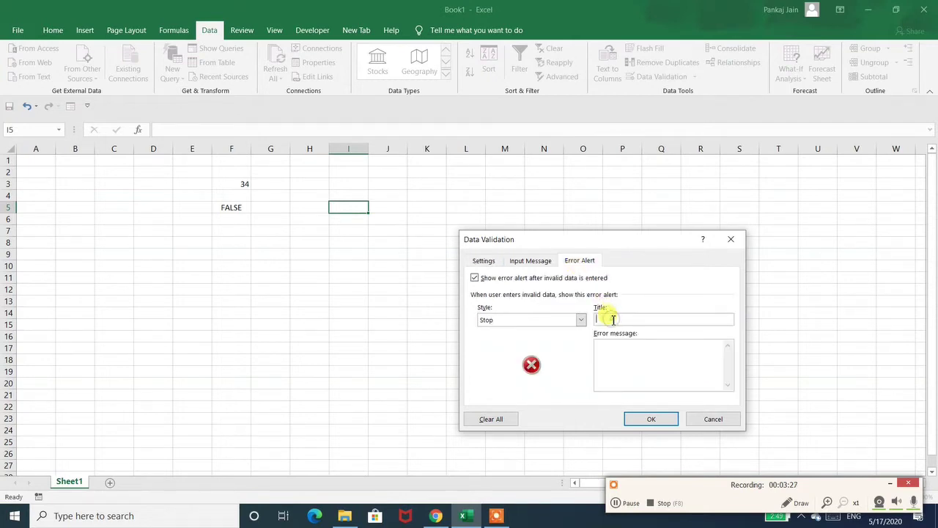
{"action": "type", "text": "Please Enter Name Only"}
{"action": "left_click", "coordinate": [662, 420]}
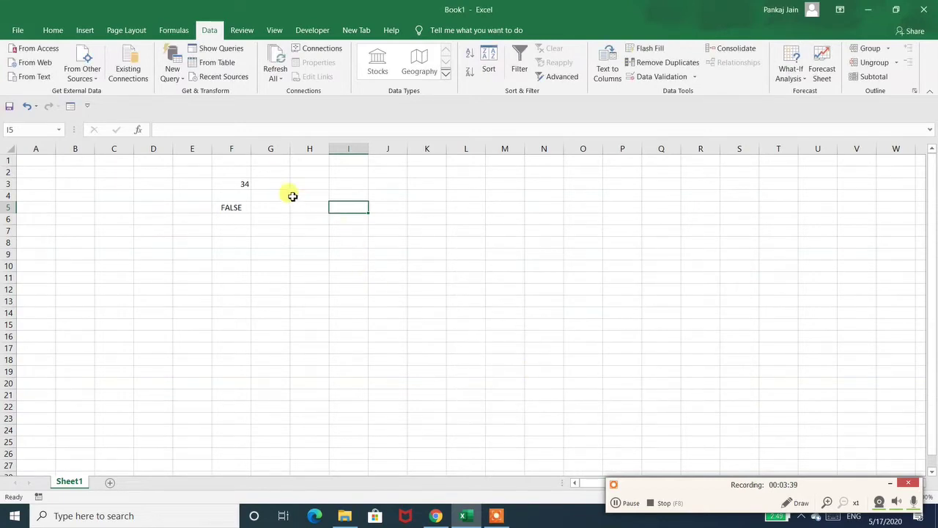
- Test the validation rule on cell I5 by trying to enter the number 34, and dismiss the alert
{"action": "left_click", "coordinate": [279, 216]}
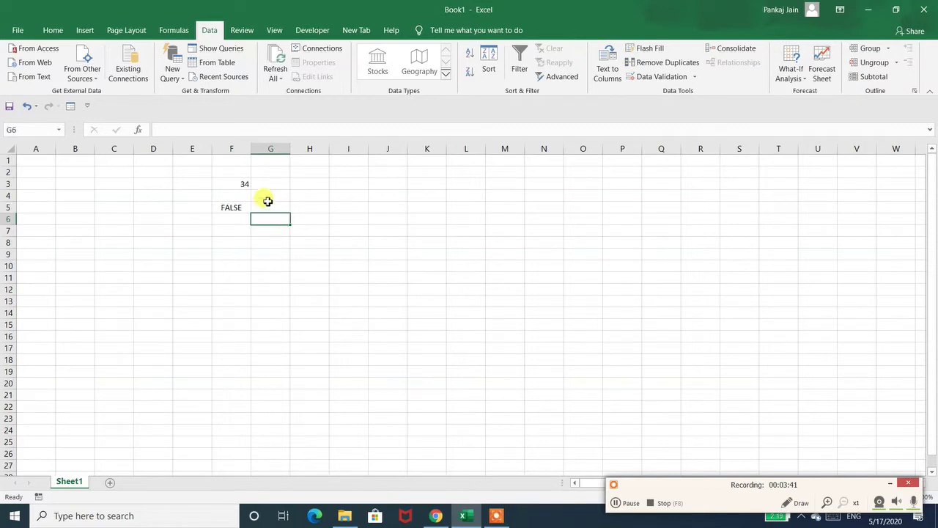
{"action": "left_click", "coordinate": [355, 206]}
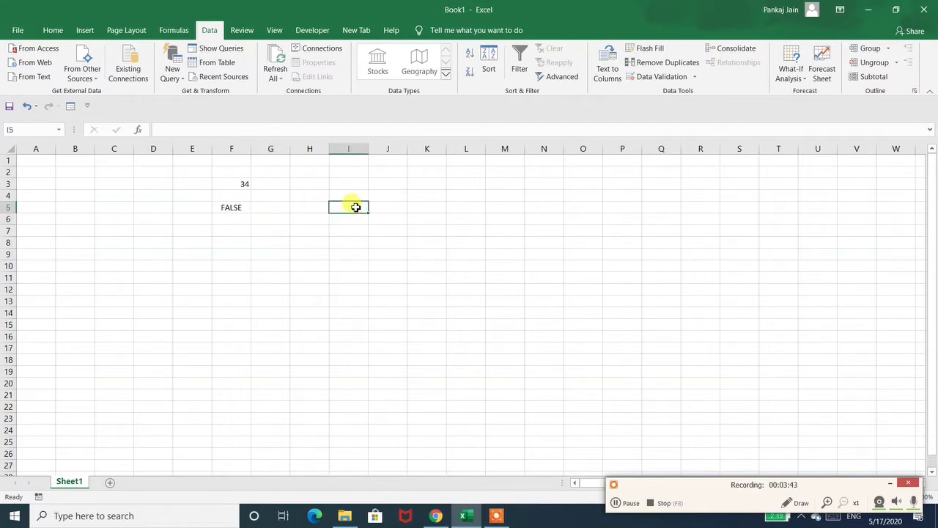
{"action": "type", "text": "nj"}
{"action": "key", "text": "BackSpace"}
{"action": "key", "text": "BackSpace"}
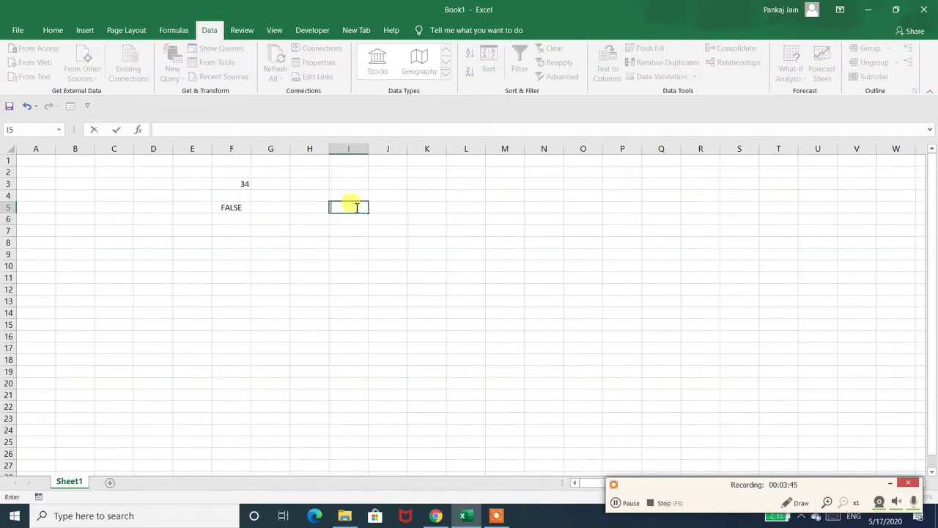
{"action": "type", "text": "34"}
{"action": "key", "text": "Return"}
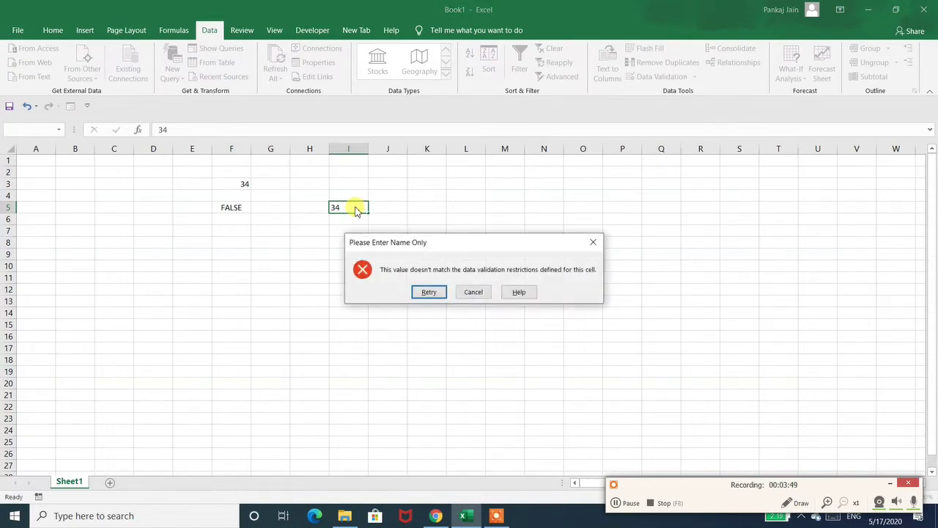
{"action": "key", "text": "Escape"}
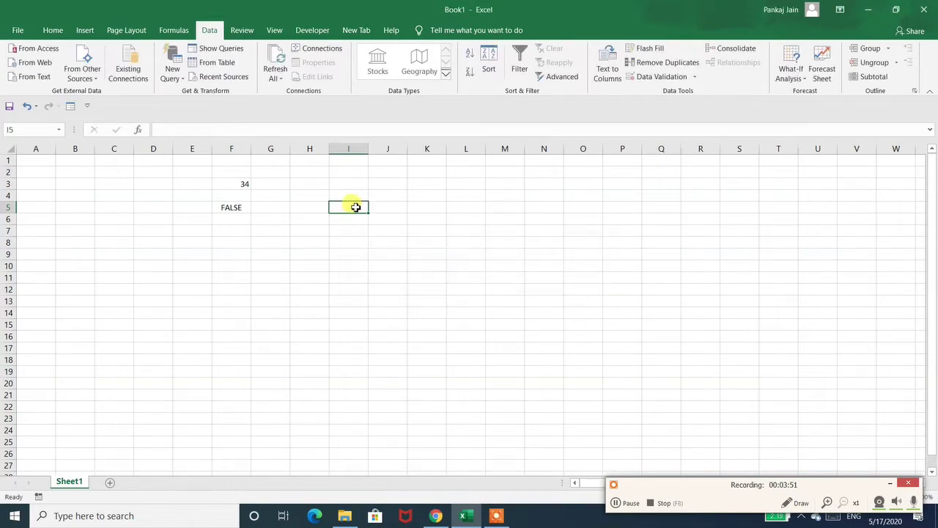
- Try to enter a sample first name in cell I5 while F3 holds a number, and cancel the entry
{"action": "type", "text": "prem"}
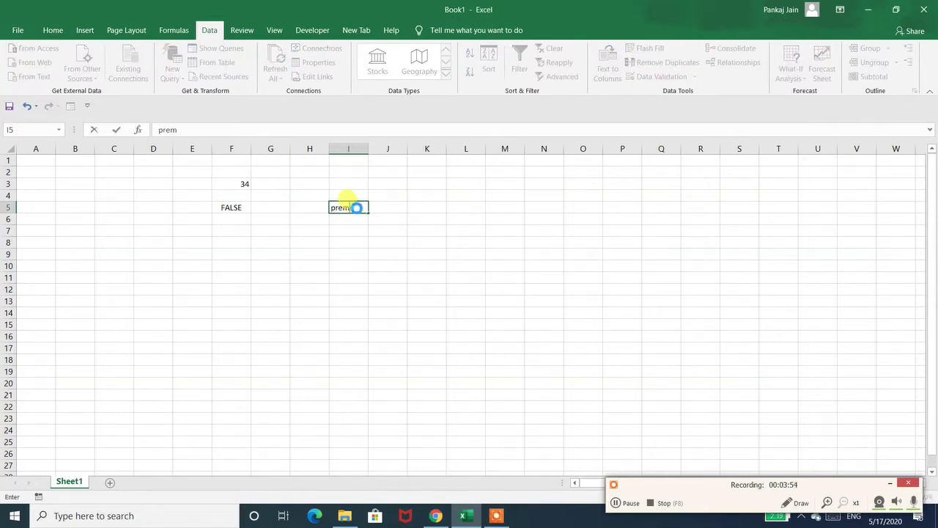
{"action": "key", "text": "Return"}
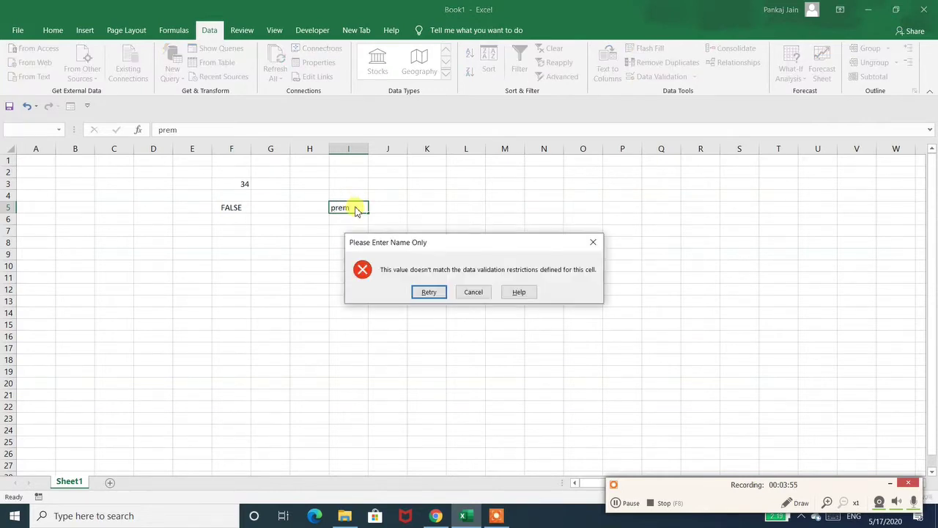
{"action": "key", "text": "Return"}
{"action": "key", "text": "Return"}
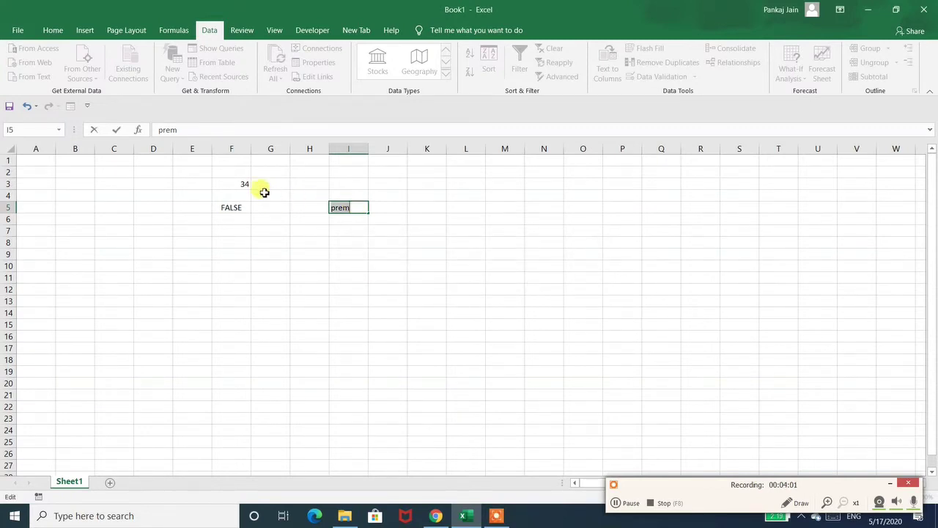
{"action": "left_click", "coordinate": [242, 183]}
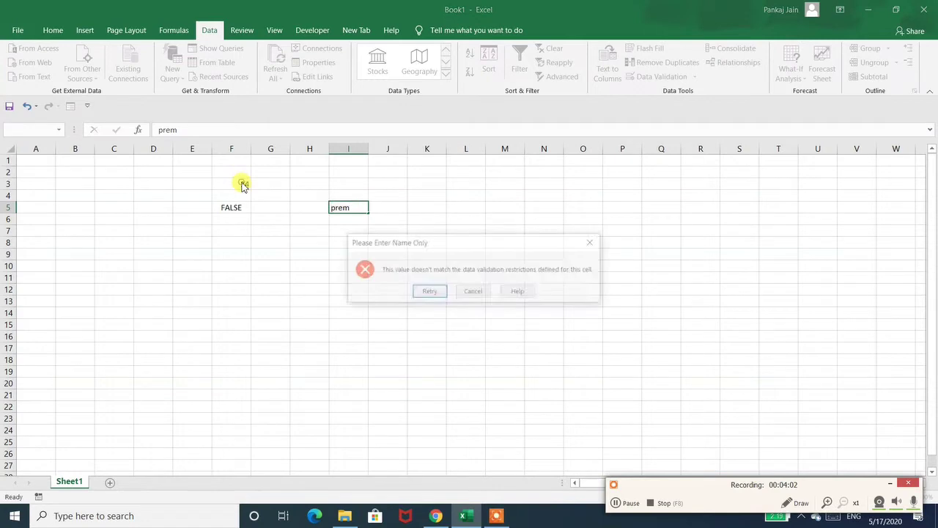
{"action": "left_click", "coordinate": [473, 292]}
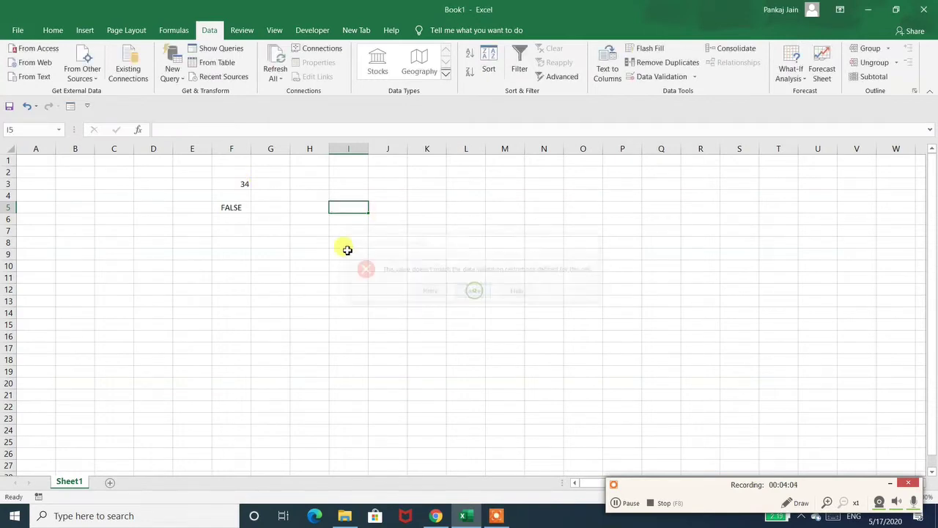
- Replace the number in cell F3 with the same sample first name
{"action": "left_click", "coordinate": [245, 184]}
{"action": "type", "text": "prem"}
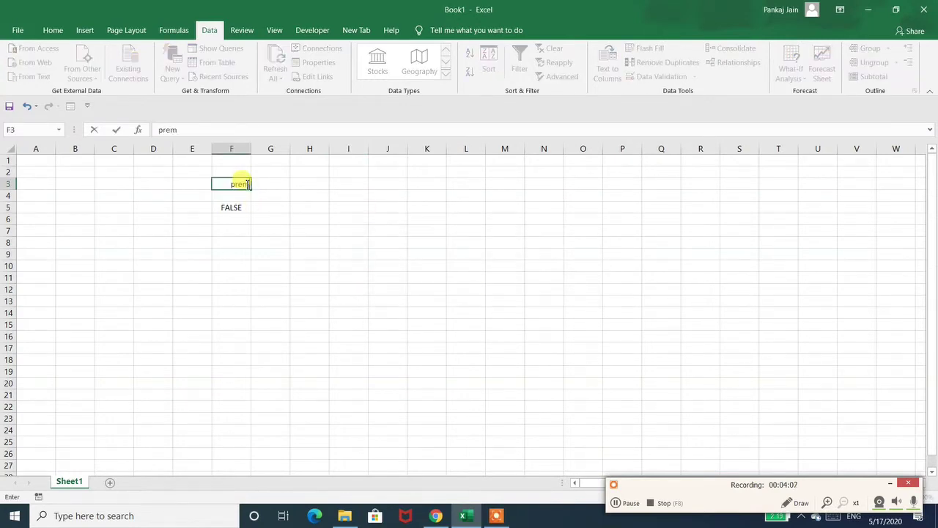
{"action": "key", "text": "Return"}
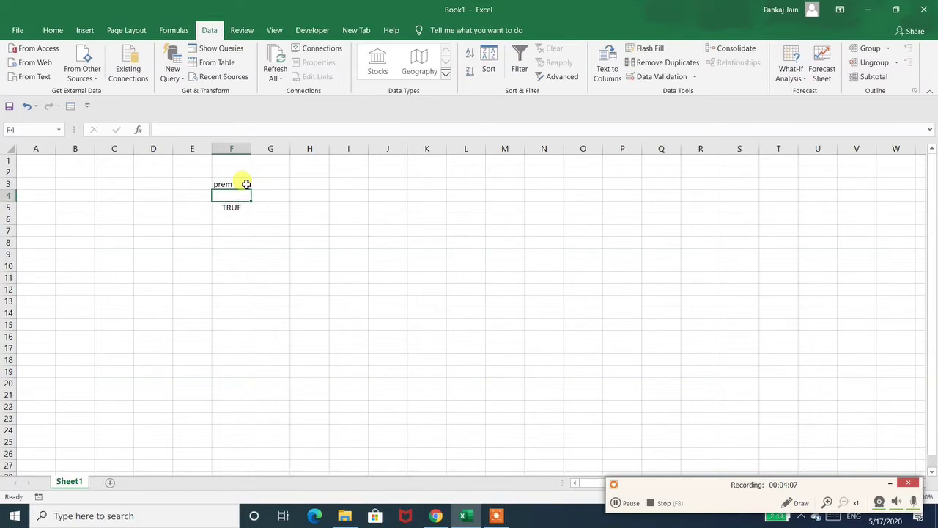
- Enter the sample first name from F3 in both cell I4 and the validated cell I5
{"action": "left_click", "coordinate": [353, 206]}
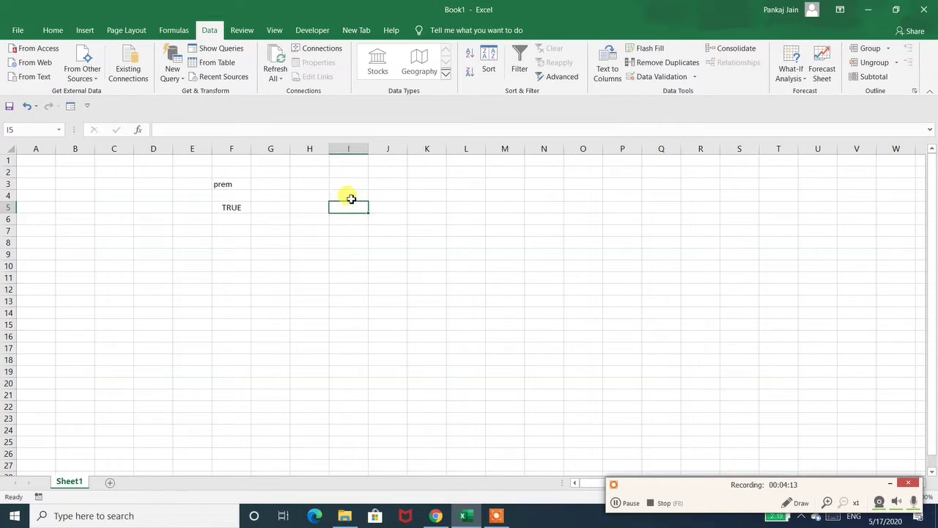
{"action": "left_click", "coordinate": [351, 197]}
{"action": "type", "text": "pre"}
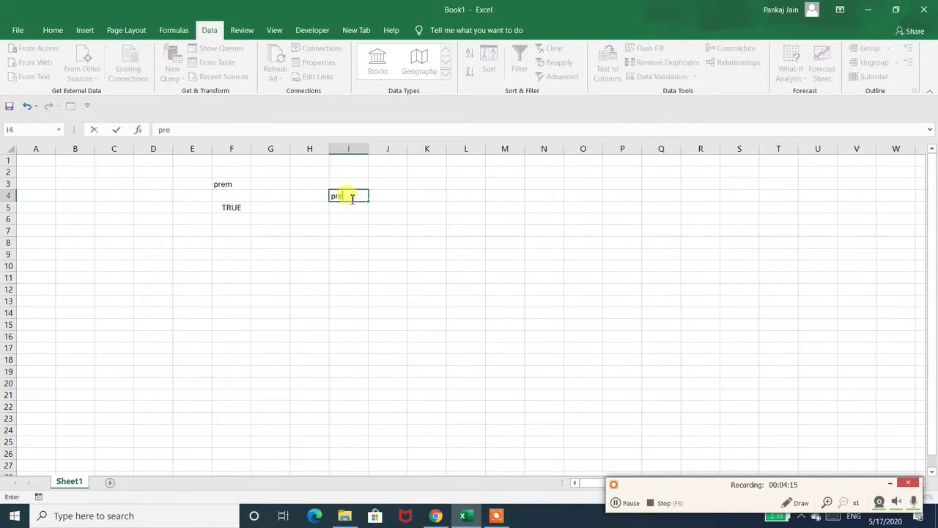
{"action": "type", "text": "m"}
{"action": "key", "text": "Return"}
{"action": "type", "text": "pr"}
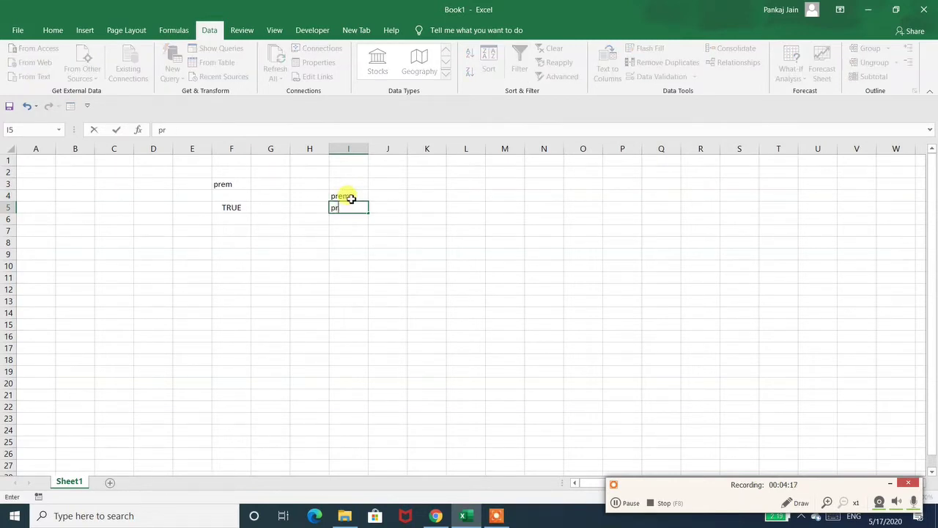
{"action": "type", "text": "em"}
{"action": "key", "text": "Return"}
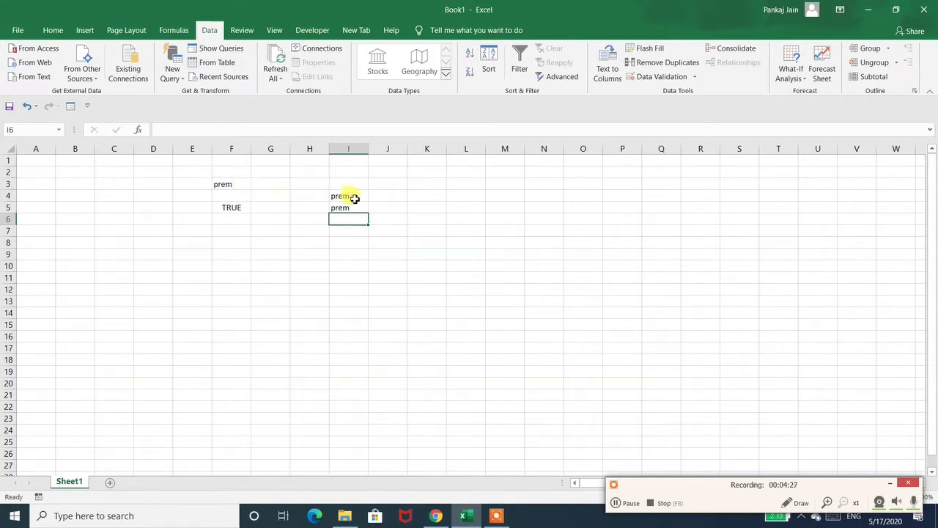
- Set cell F3 to 34 and clear the entry in cell I5
{"action": "left_click", "coordinate": [217, 188]}
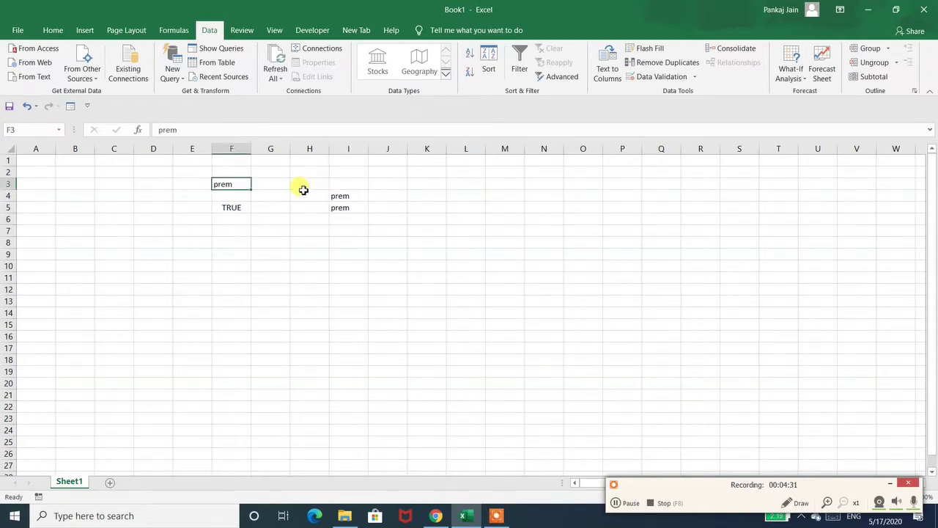
{"action": "type", "text": "34"}
{"action": "key", "text": "Return"}
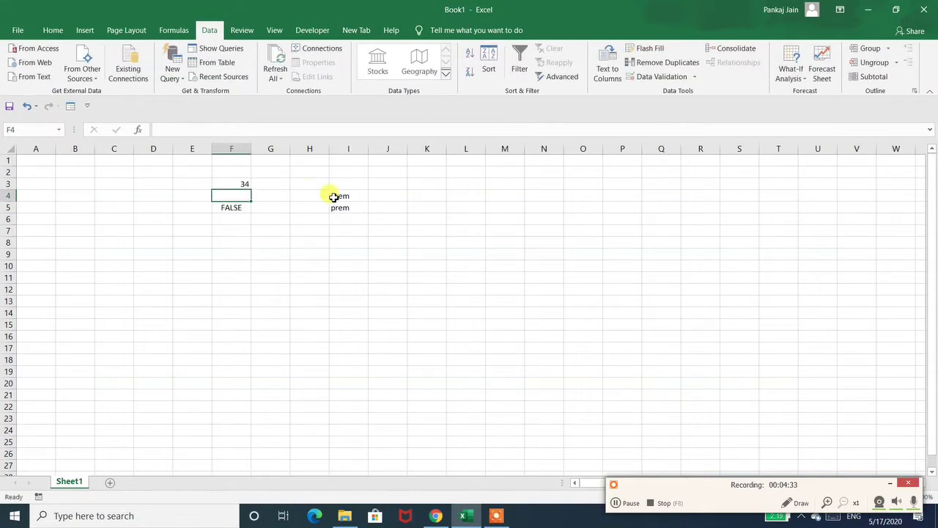
{"action": "left_click", "coordinate": [348, 207]}
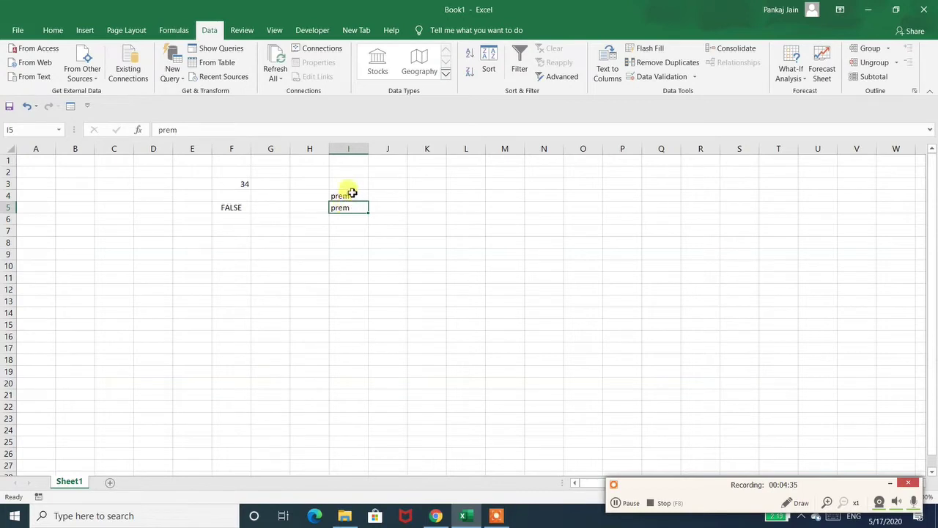
{"action": "left_click", "coordinate": [615, 503]}
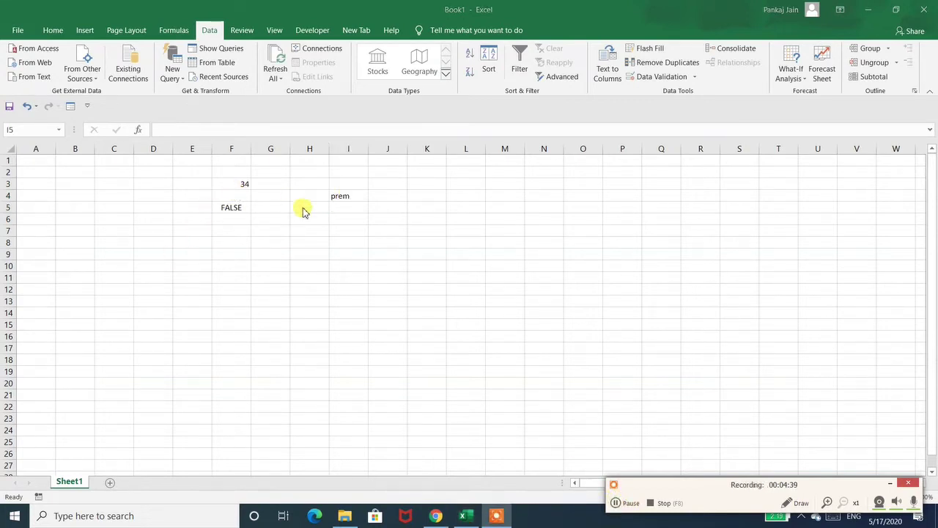
- Try to enter a different first name in cell I5 with a number in F3, and cancel the entry
{"action": "left_click", "coordinate": [352, 208]}
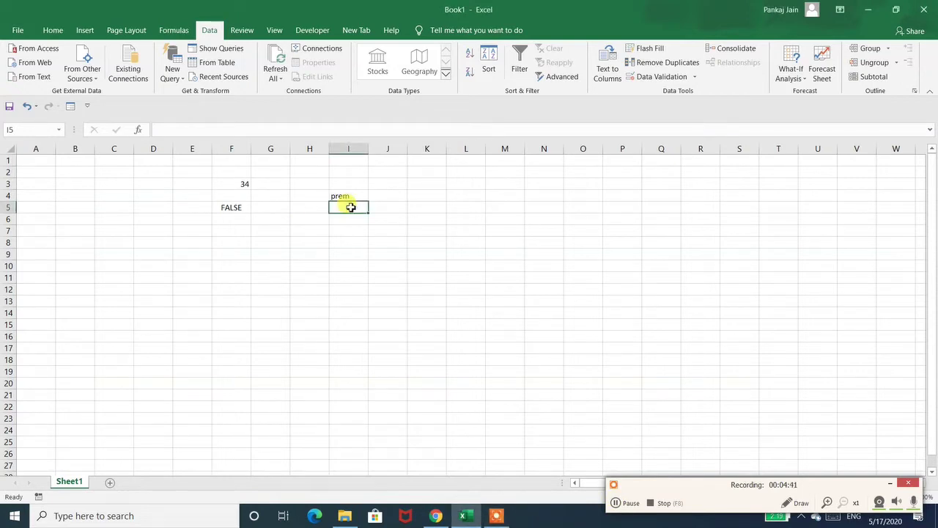
{"action": "type", "text": "amar"}
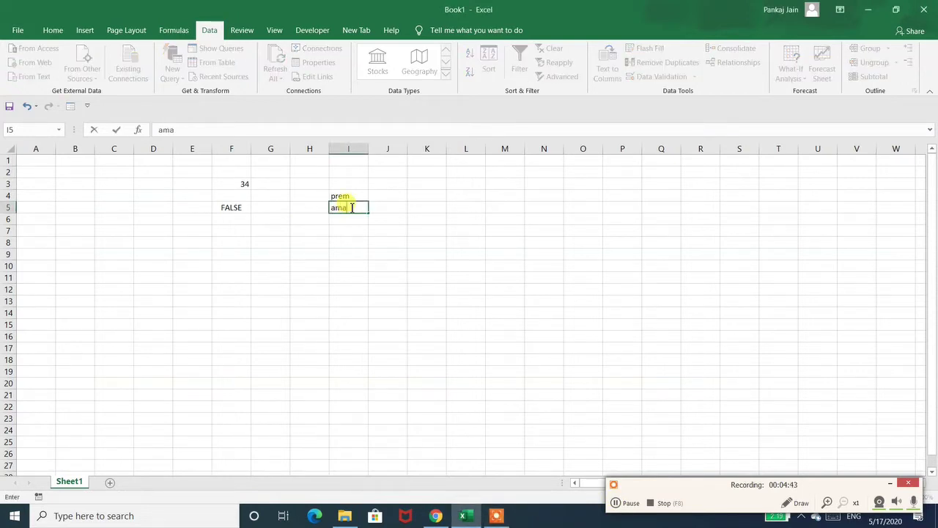
{"action": "key", "text": "Return"}
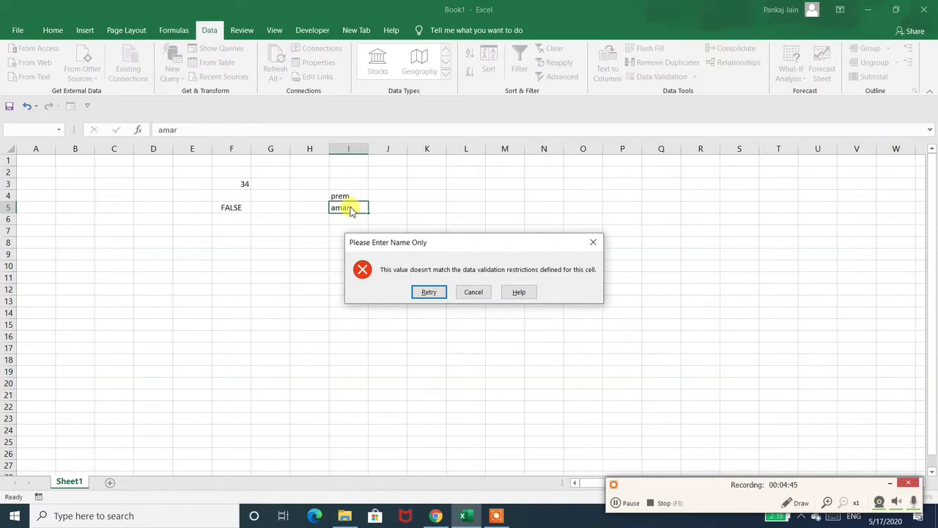
{"action": "left_click", "coordinate": [473, 292]}
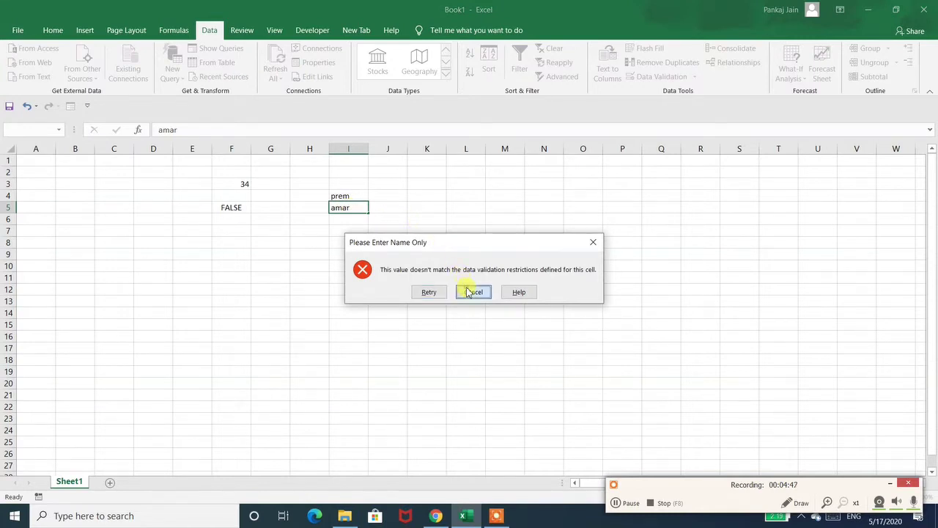
- Replace the 34 in cell F3 with the first name just tried in I5
{"action": "left_click", "coordinate": [238, 183]}
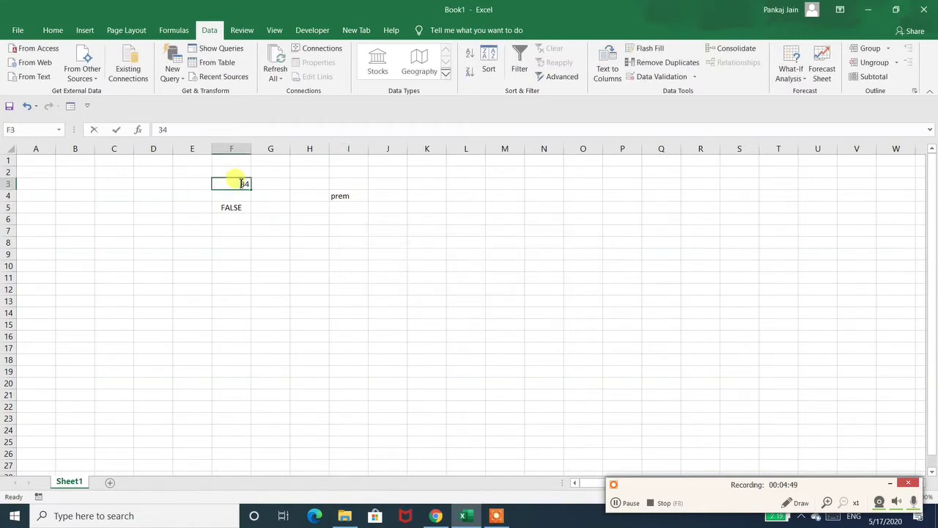
{"action": "type", "text": "amar"}
{"action": "key", "text": "Return"}
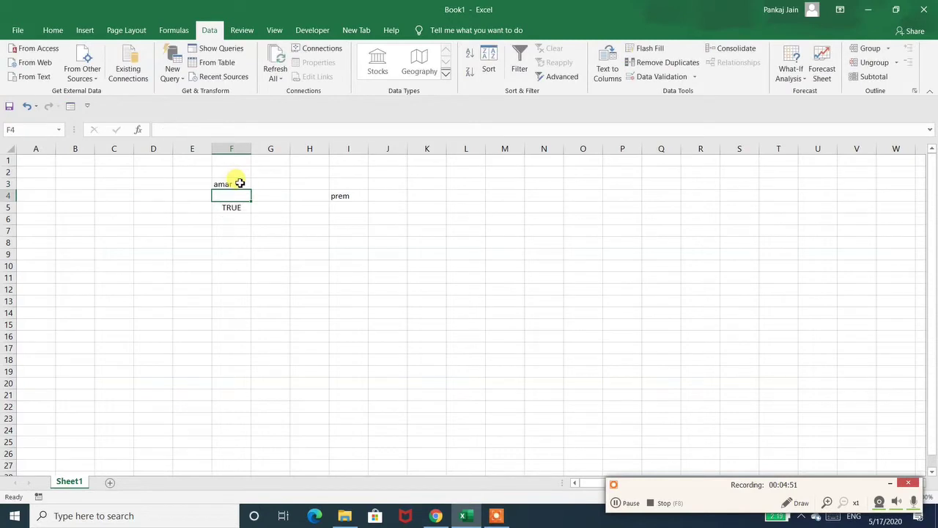
- Enter another sample first name in the validated cell I5 while F3 contains text
{"action": "left_click", "coordinate": [348, 206]}
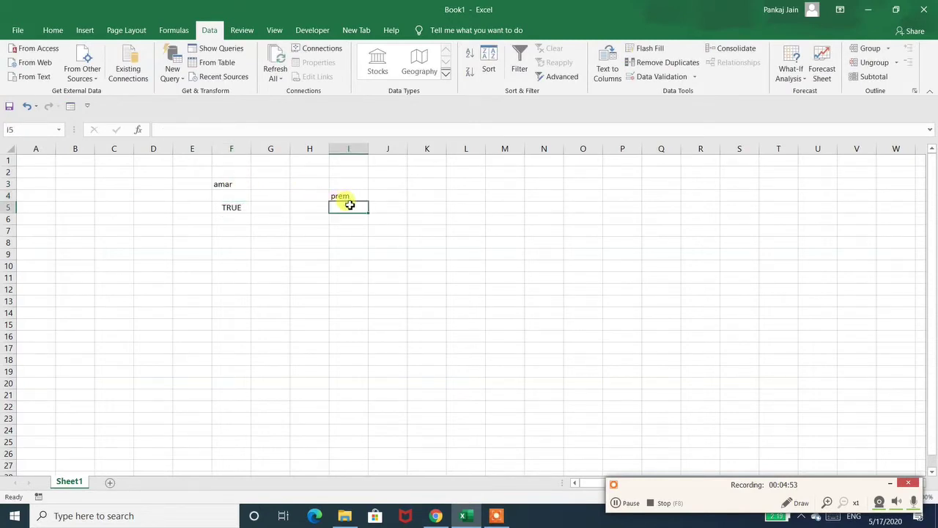
{"action": "type", "text": "ramesh"}
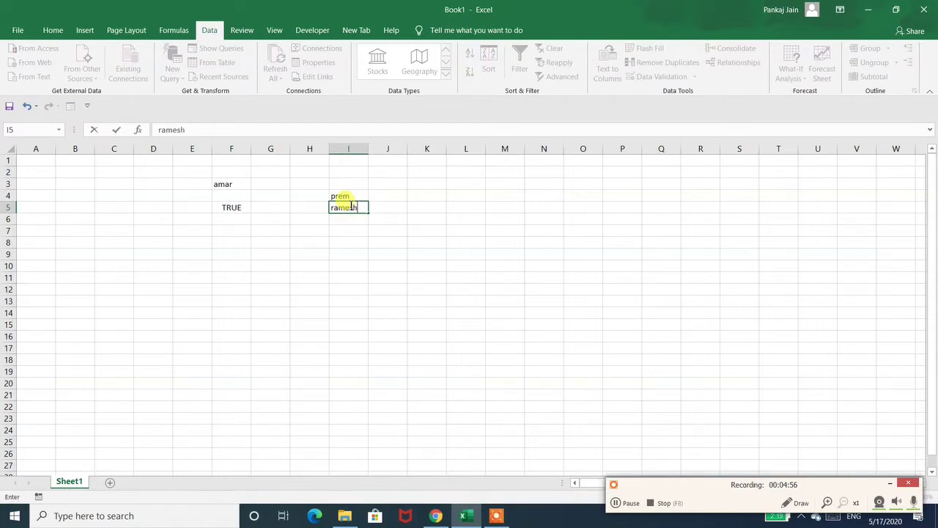
{"action": "key", "text": "Return"}
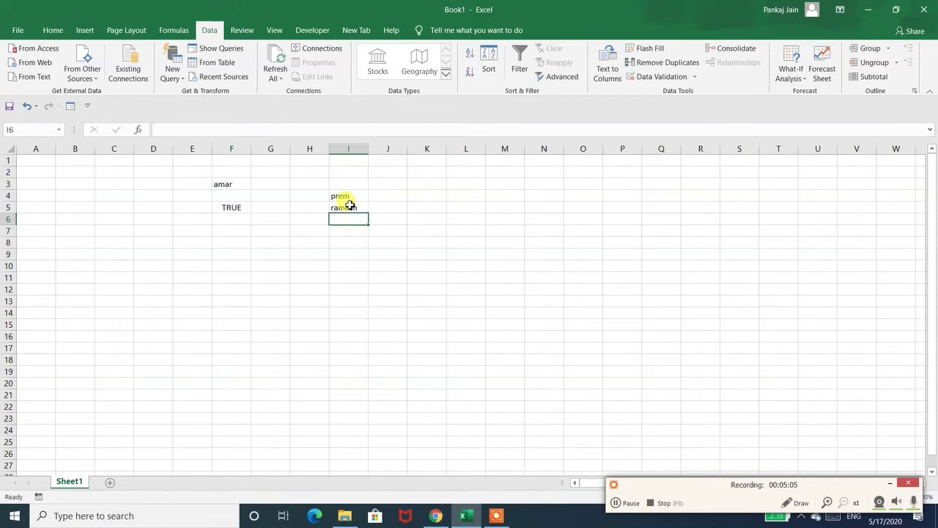
{"action": "left_click", "coordinate": [625, 503]}
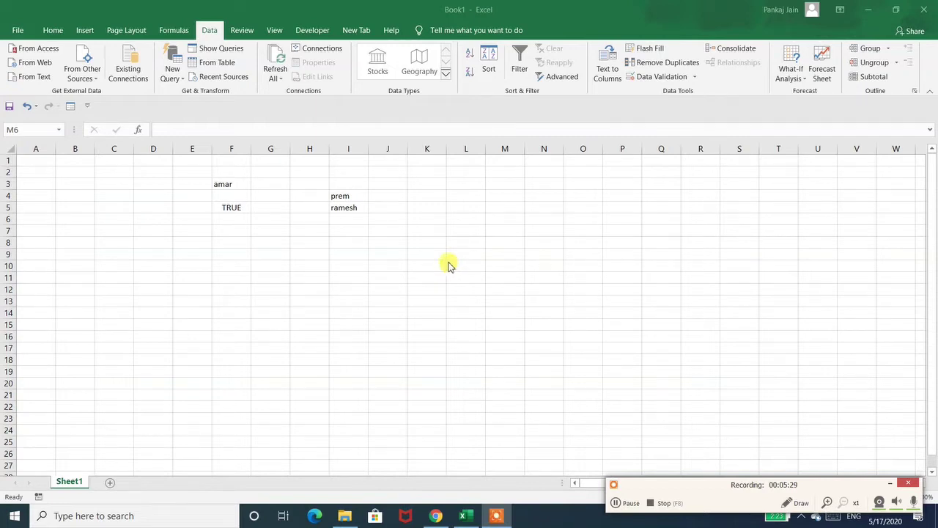
- Open the data validation criteria settings for cell L5
{"action": "left_click", "coordinate": [452, 209]}
{"action": "left_click", "coordinate": [452, 209]}
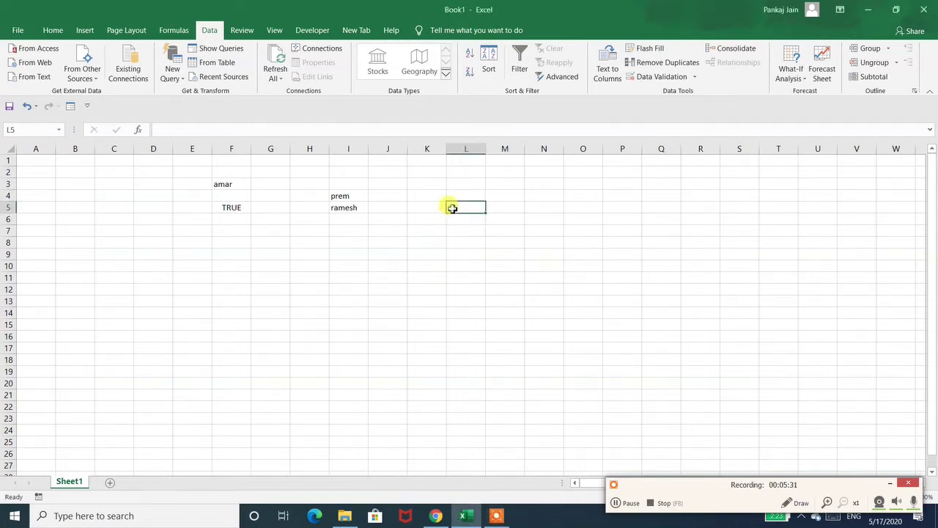
{"action": "left_click", "coordinate": [635, 78]}
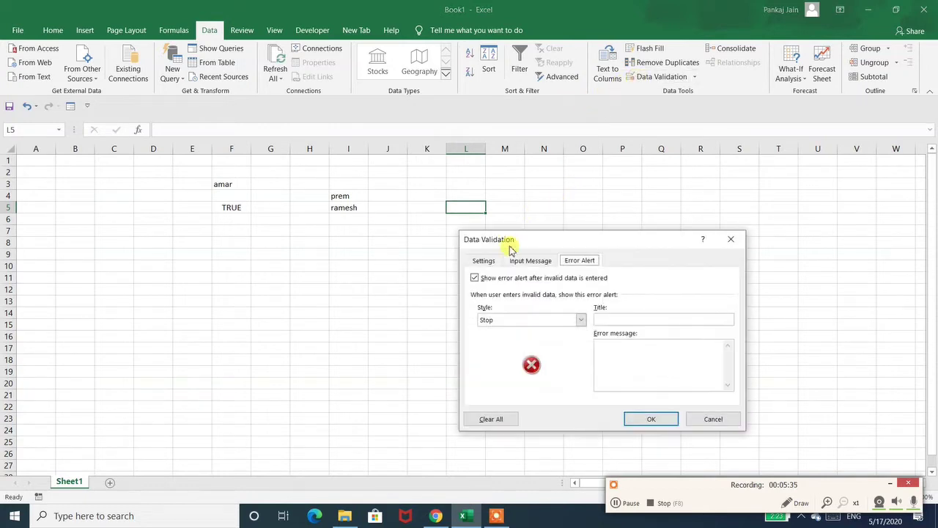
{"action": "left_click", "coordinate": [483, 262]}
{"action": "left_click", "coordinate": [496, 302]}
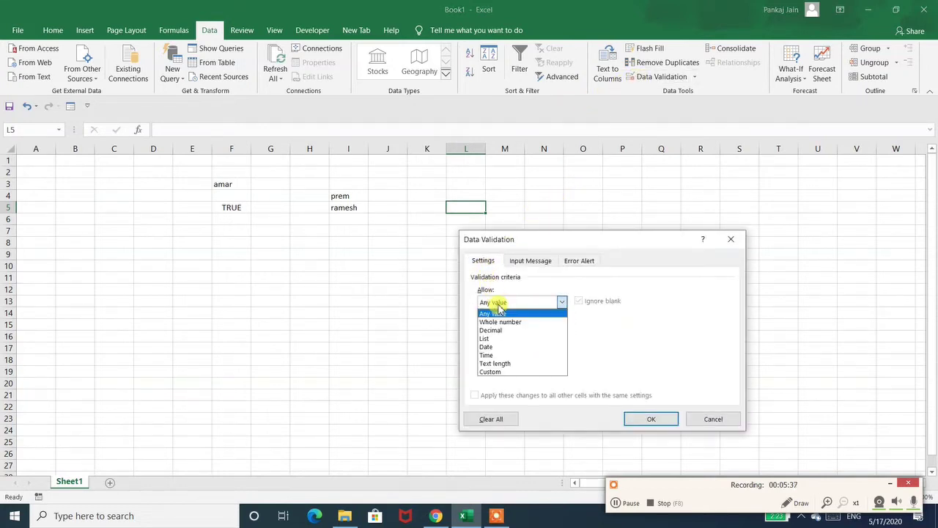
{"action": "left_click", "coordinate": [498, 364]}
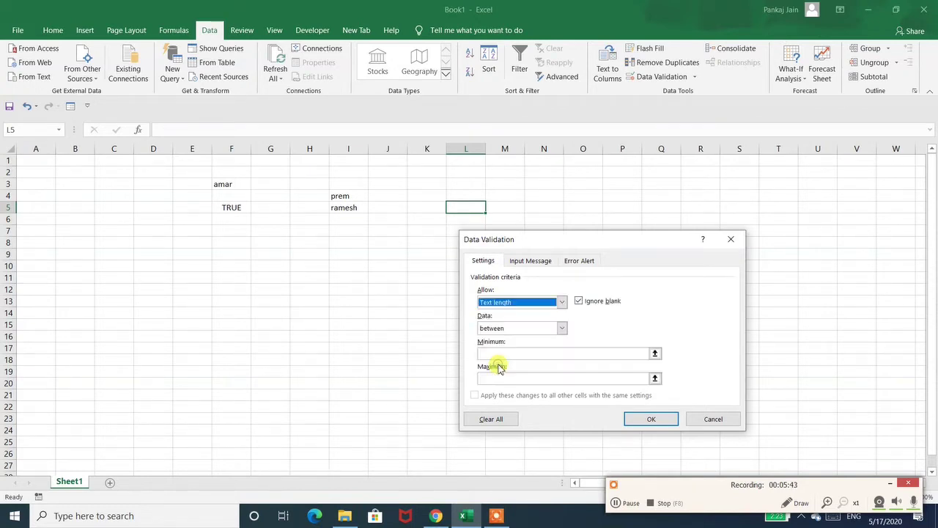
{"action": "left_click", "coordinate": [491, 304]}
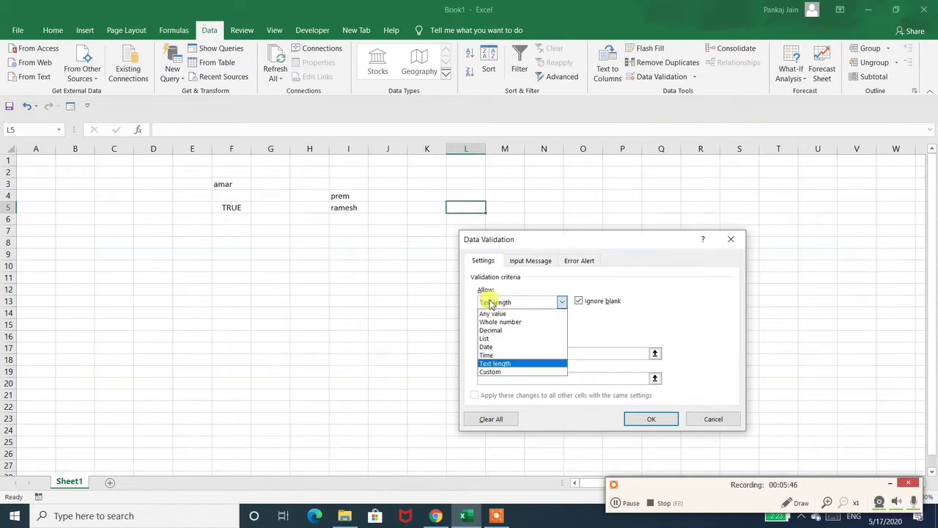
{"action": "left_click", "coordinate": [527, 261]}
{"action": "left_click", "coordinate": [472, 291]}
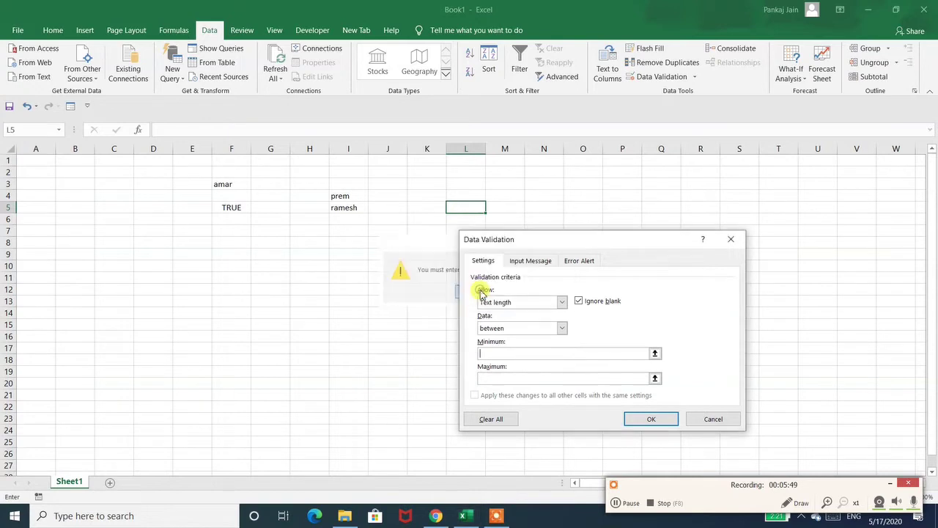
{"action": "left_click", "coordinate": [562, 302]}
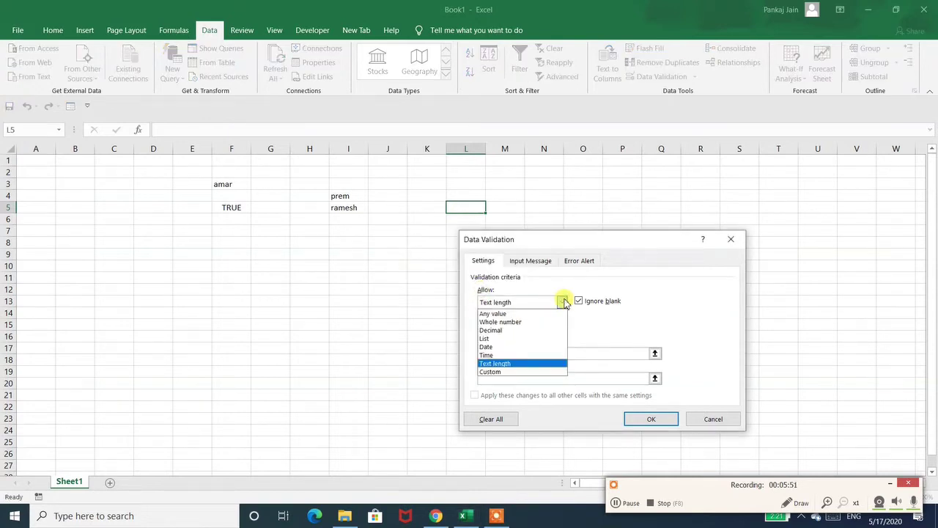
{"action": "left_click", "coordinate": [497, 315]}
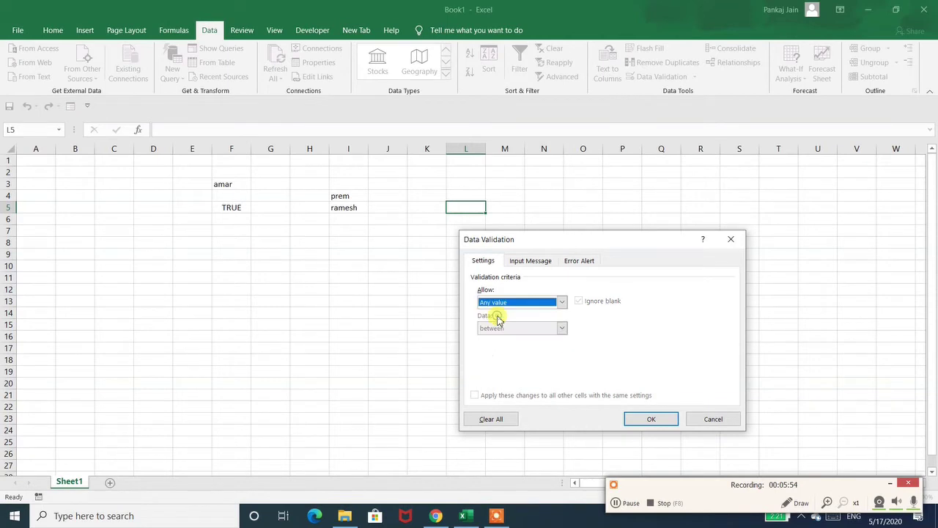
{"action": "left_click", "coordinate": [623, 503]}
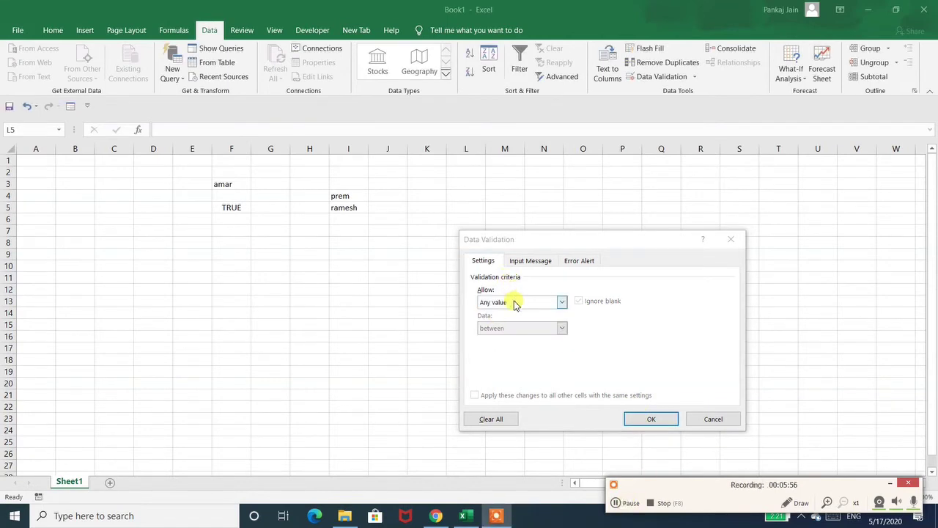
- Set the validation criteria for cell L5 to a text length equal to 10
{"action": "left_click", "coordinate": [515, 302]}
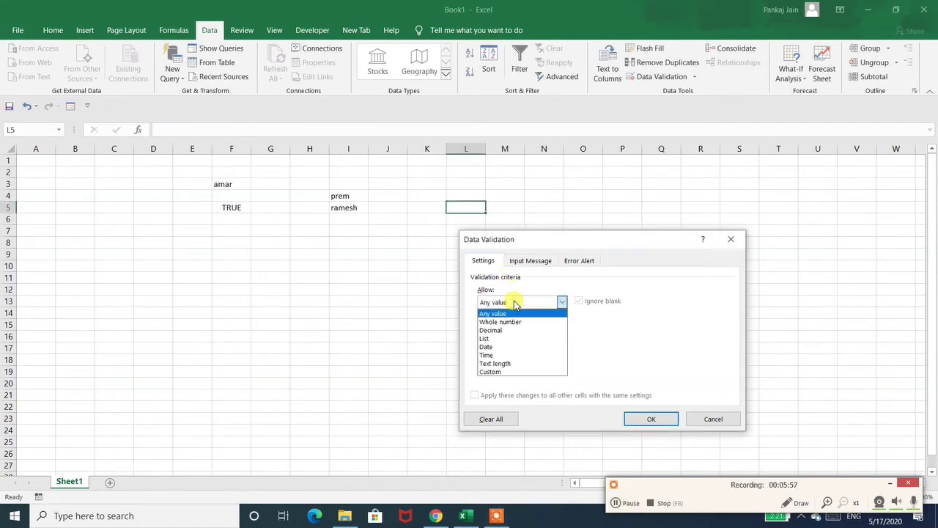
{"action": "left_click", "coordinate": [497, 363]}
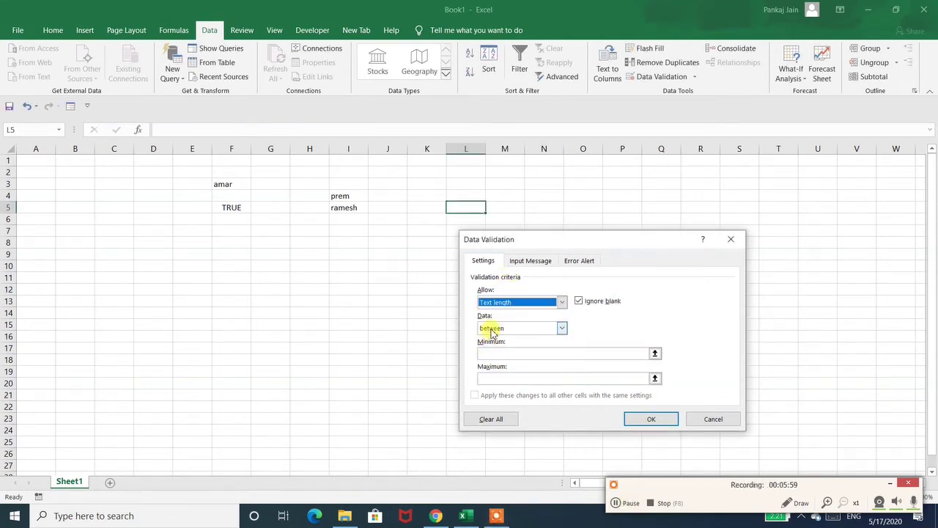
{"action": "left_click", "coordinate": [489, 329]}
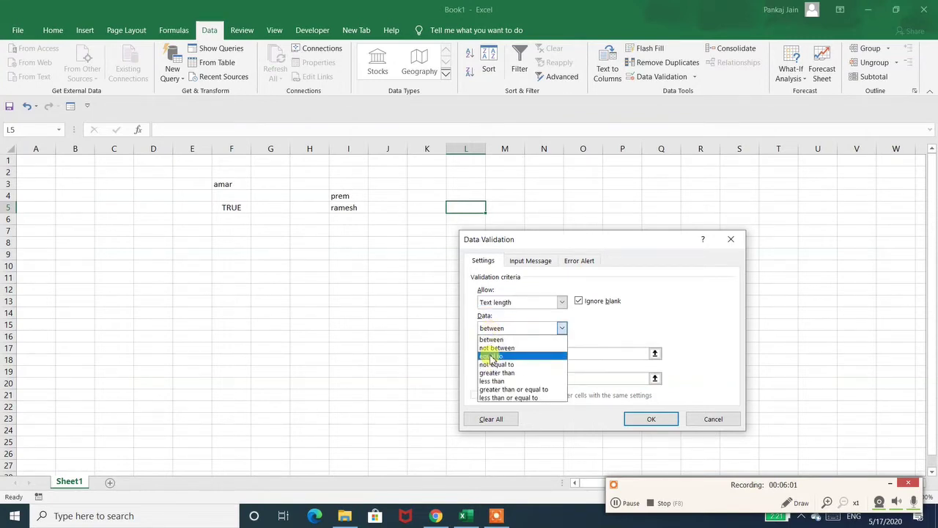
{"action": "left_click", "coordinate": [492, 355]}
{"action": "left_click", "coordinate": [492, 354]}
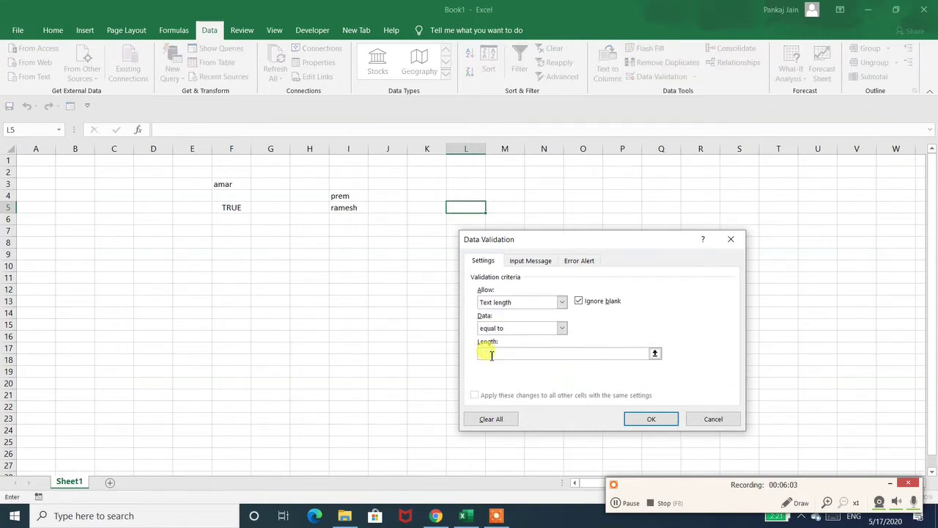
{"action": "type", "text": "10"}
- Give the error alert the title "your mobile number is not 10" and apply the validation rule to cell L5
{"action": "left_click", "coordinate": [567, 262]}
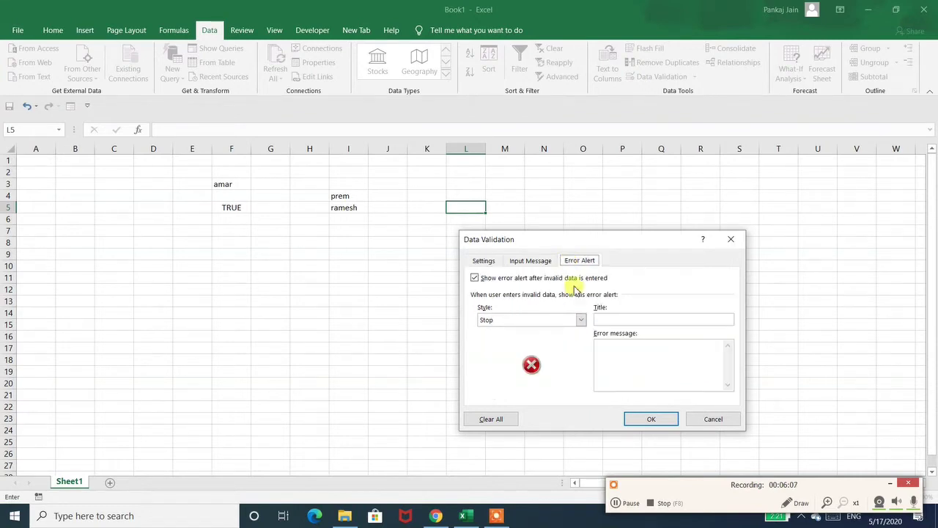
{"action": "left_click", "coordinate": [610, 318]}
{"action": "type", "text": "y"}
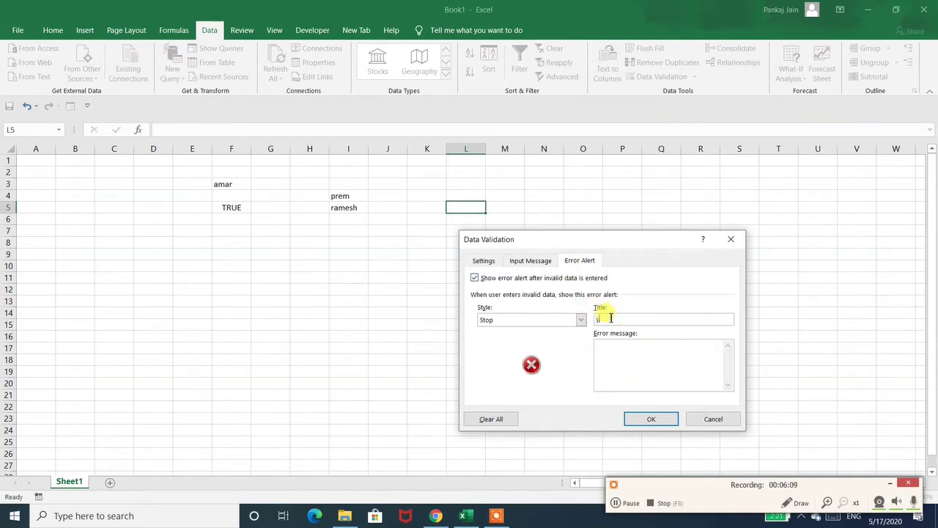
{"action": "type", "text": "our mobile number is not 10 cha"}
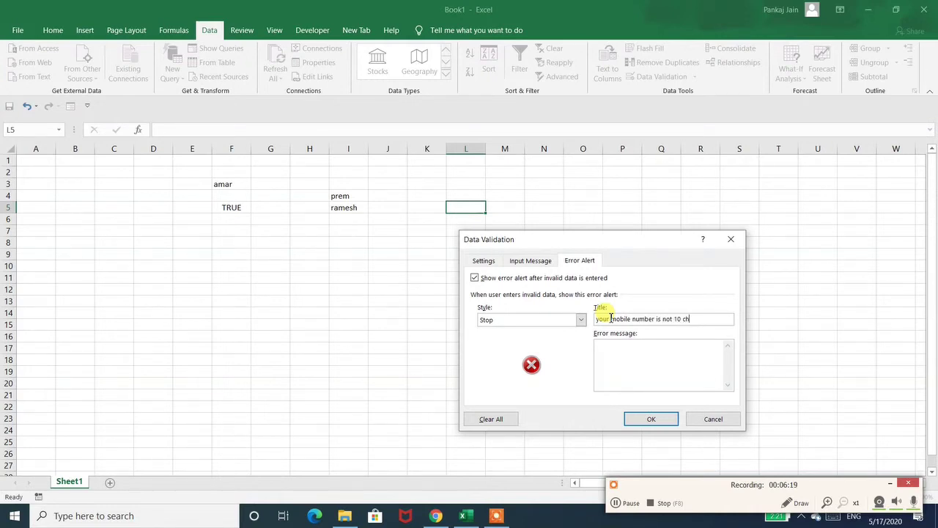
{"action": "key", "text": "BackSpace"}
{"action": "key", "text": "BackSpace"}
{"action": "key", "text": "BackSpace"}
{"action": "key", "text": "BackSpace"}
{"action": "left_click", "coordinate": [651, 420]}
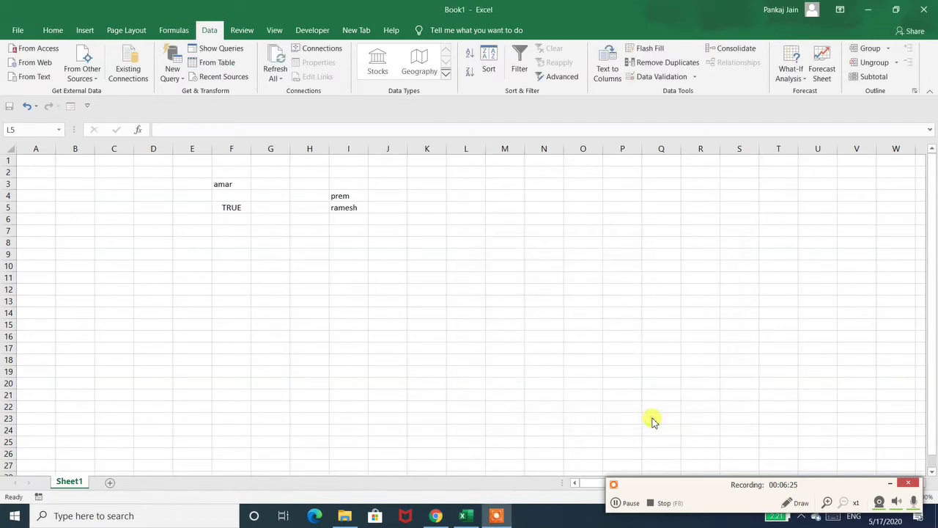
- Try to enter a nine-digit mobile number in cell L5, and cancel the entry
{"action": "left_click", "coordinate": [463, 211]}
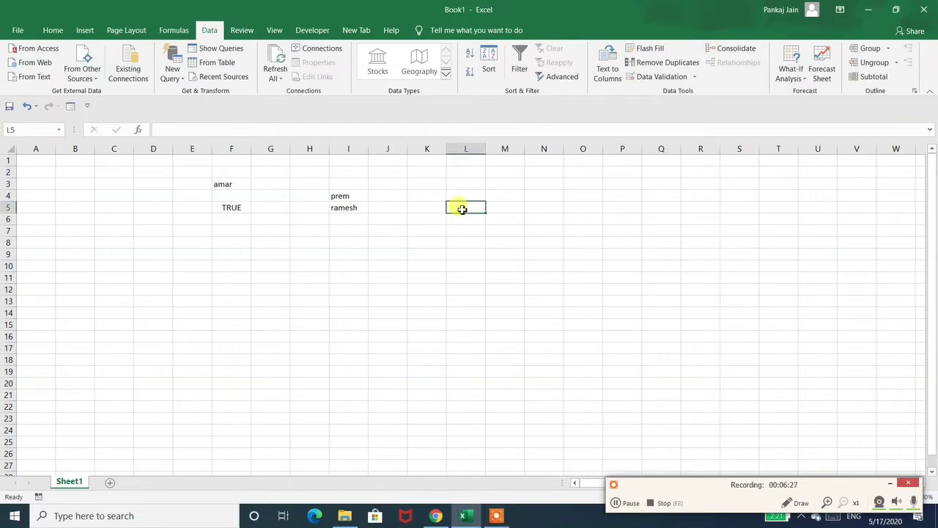
{"action": "type", "text": "88"}
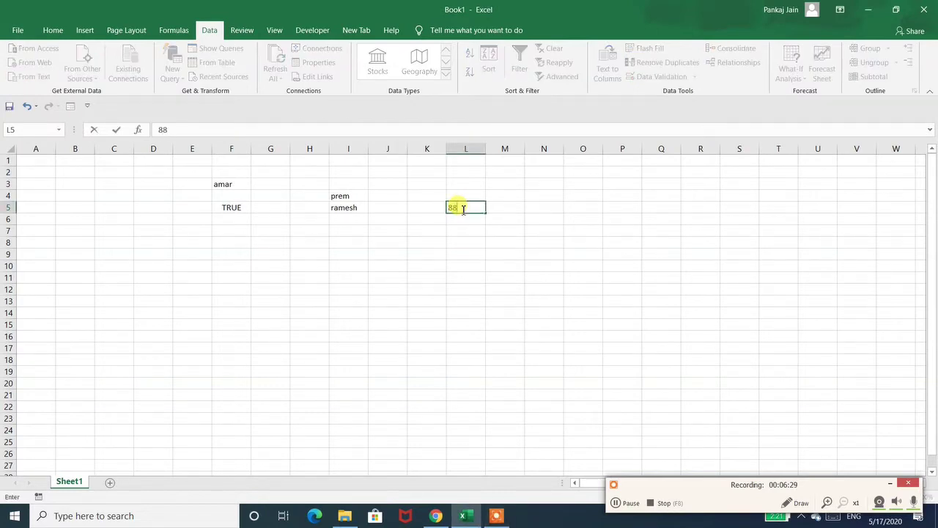
{"action": "type", "text": "8888888"}
{"action": "key", "text": "Return"}
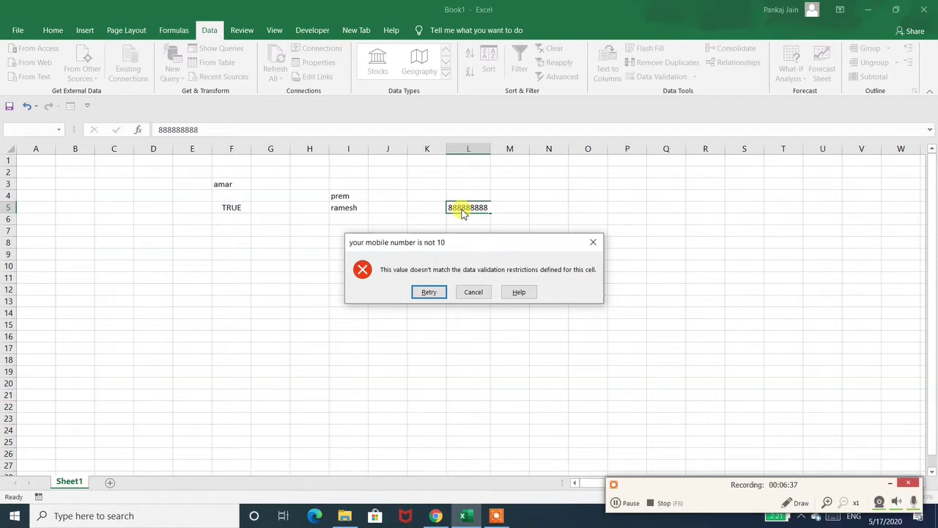
{"action": "left_click", "coordinate": [473, 292]}
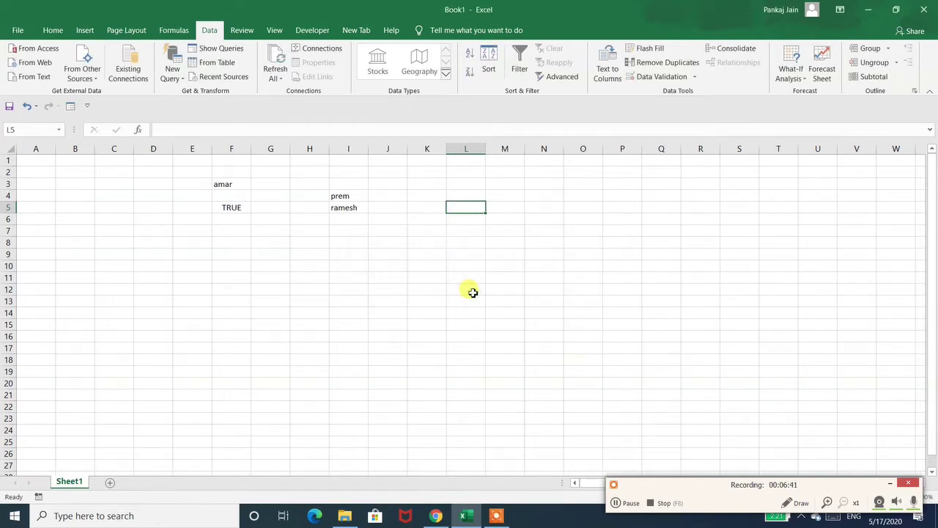
- Enter a ten-digit sample mobile number in the validated cell L5
{"action": "type", "text": "9999"}
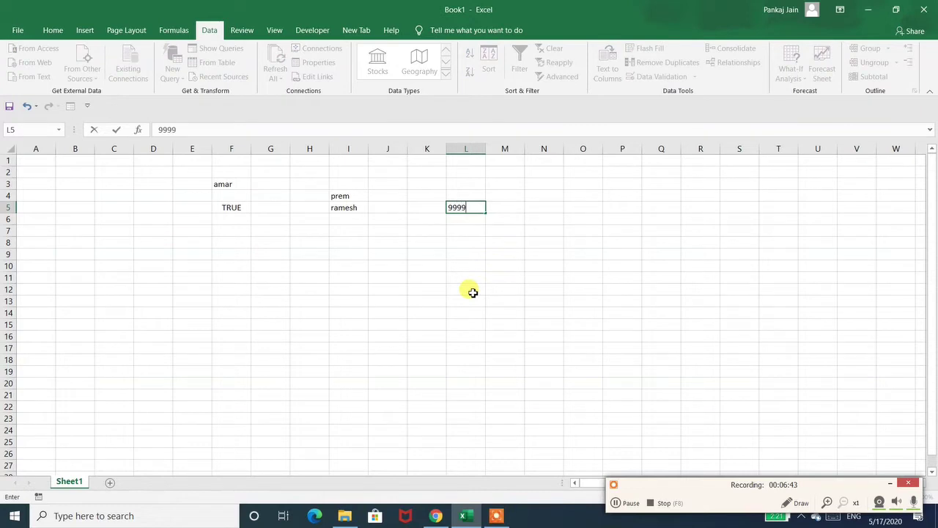
{"action": "type", "text": "999999"}
{"action": "key", "text": "Return"}
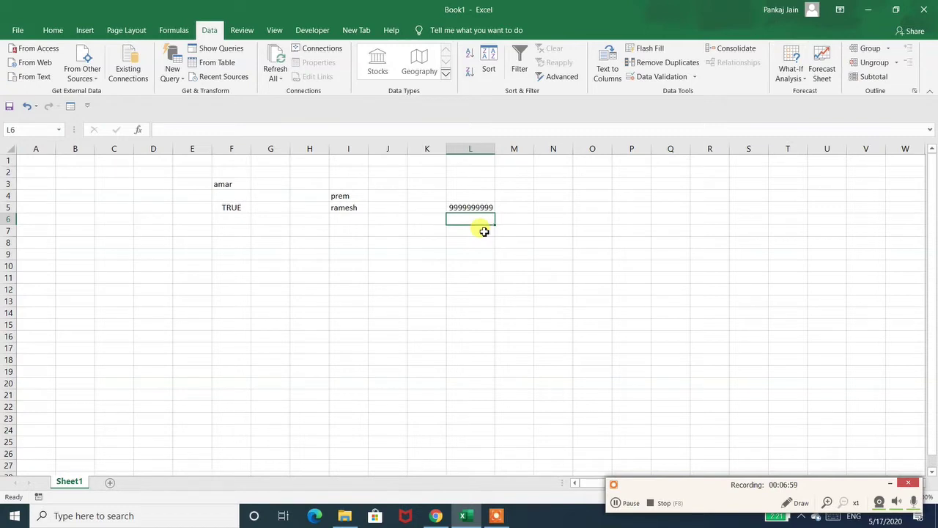
{"action": "left_click", "coordinate": [616, 503]}
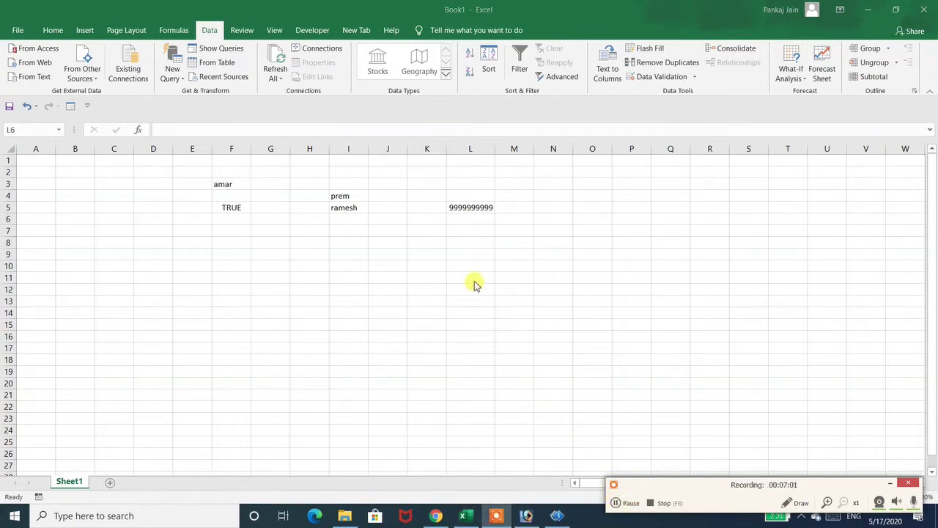
{"action": "left_click", "coordinate": [552, 191]}
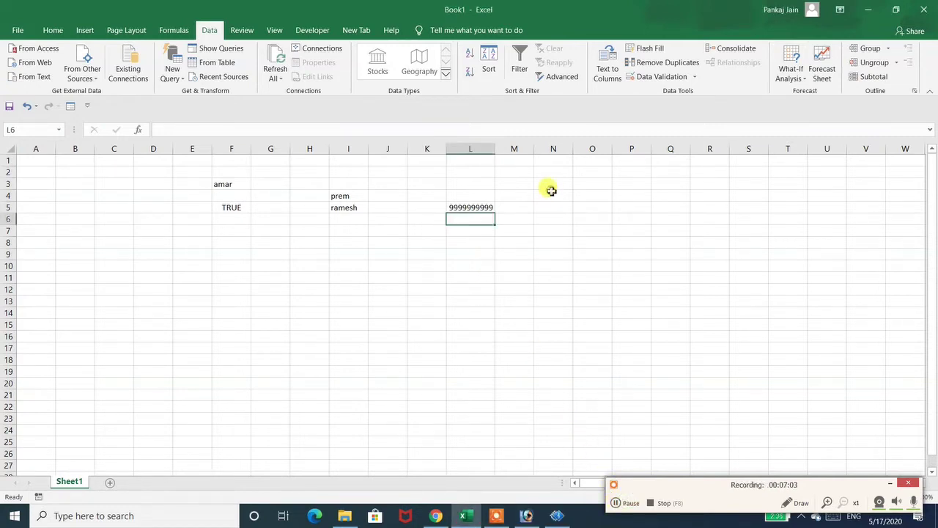
{"action": "left_click", "coordinate": [551, 191]}
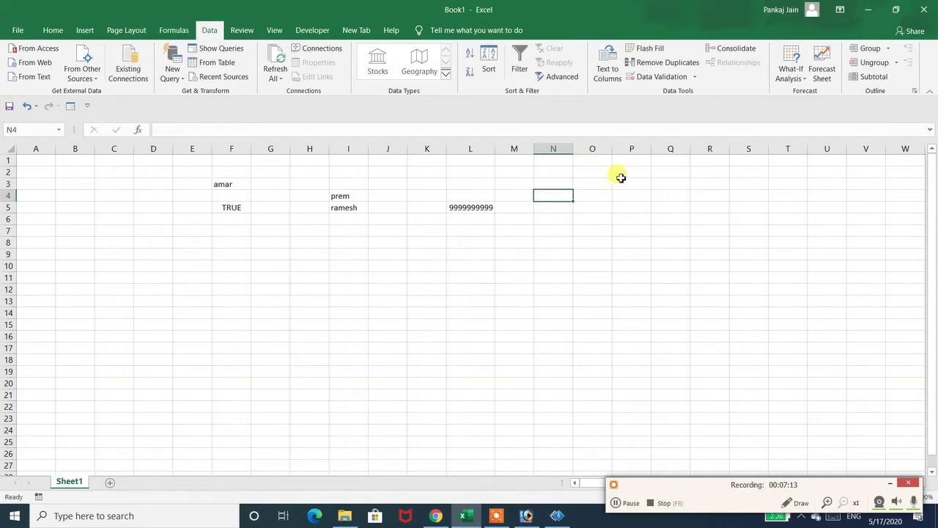
- Enter the heading "Aadhar Card" in cell P2
{"action": "left_click", "coordinate": [621, 172]}
{"action": "type", "text": "Aad"}
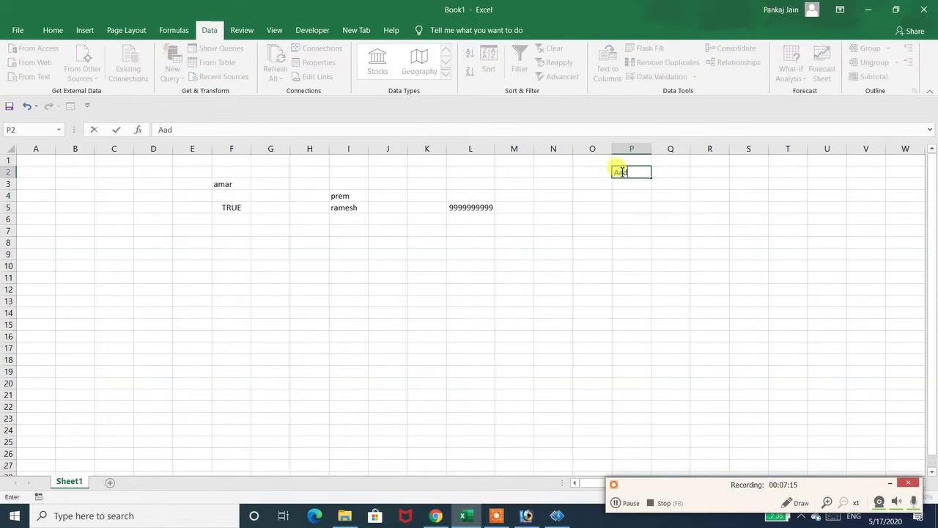
{"action": "type", "text": "har Card"}
{"action": "key", "text": "Return"}
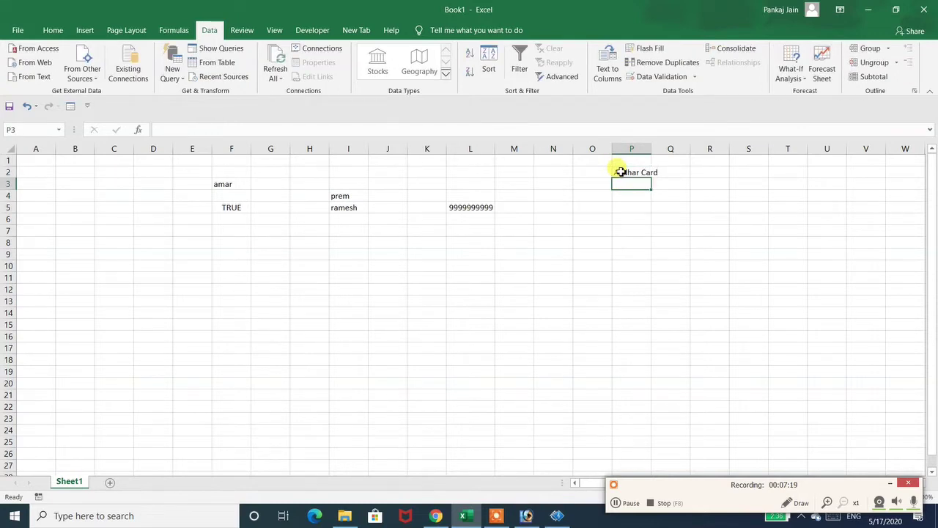
- Enter a twelve-digit sample Aadhar card number in cell P3 and widen column P to about twice its width
{"action": "type", "text": "1"}
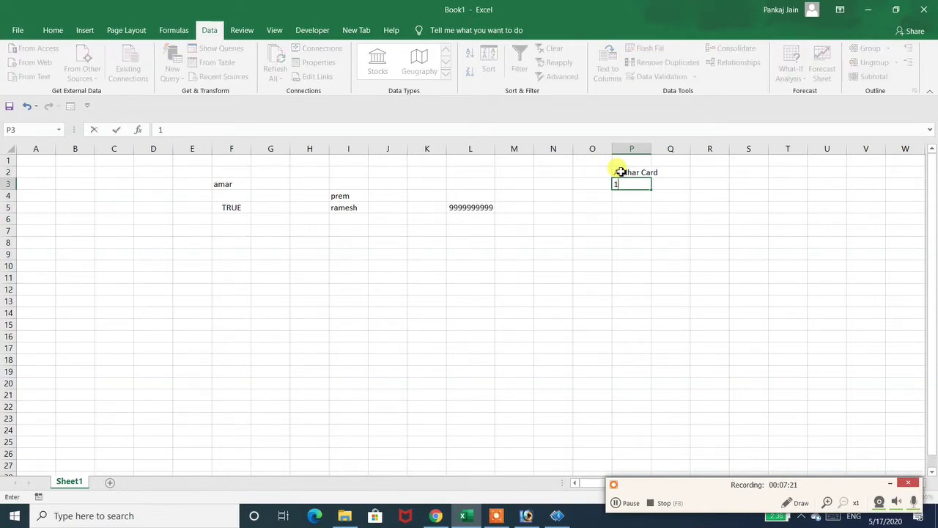
{"action": "type", "text": "234567890"}
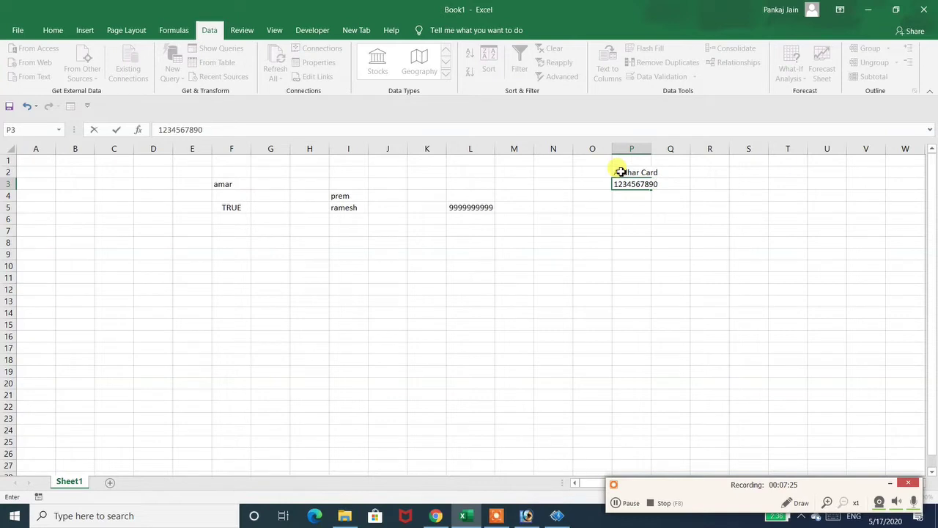
{"action": "type", "text": "12"}
{"action": "key", "text": "ctrl+Return"}
{"action": "key", "text": "Return"}
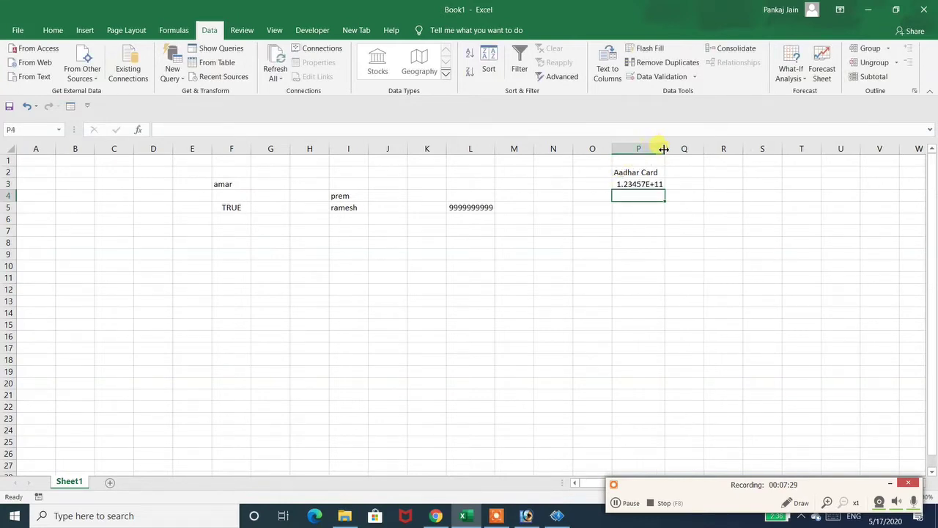
{"action": "left_click_drag", "start_coordinate": [664, 146], "coordinate": [720, 145]}
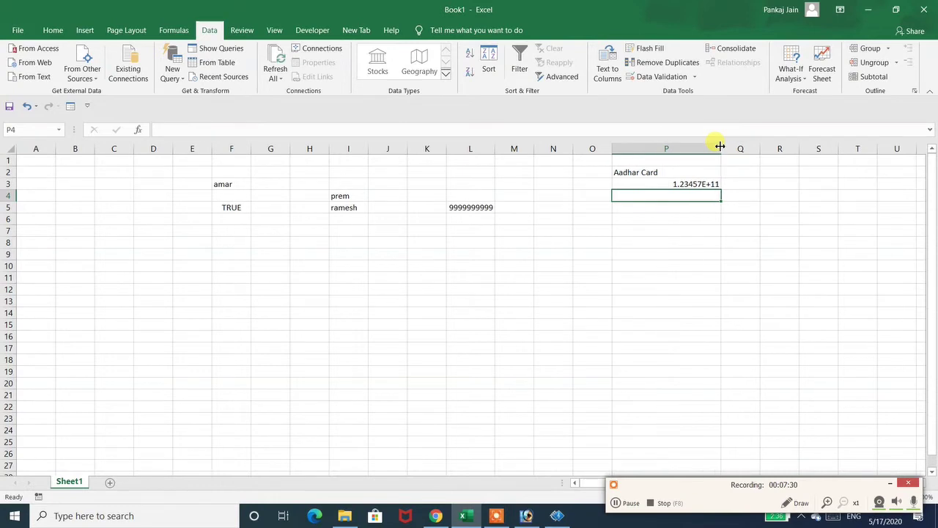
- Format the Aadhar card number in cell P3 as Number with no decimal places
{"action": "left_click", "coordinate": [660, 183]}
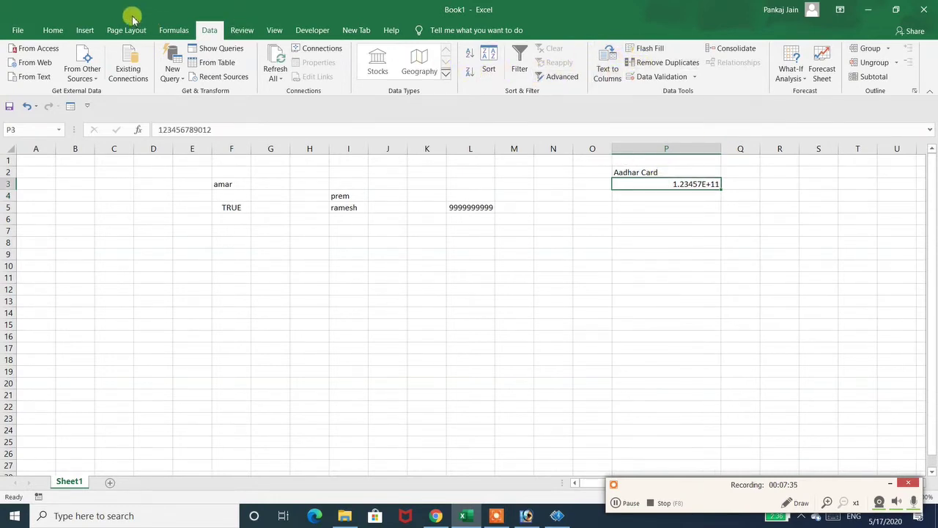
{"action": "left_click", "coordinate": [65, 30]}
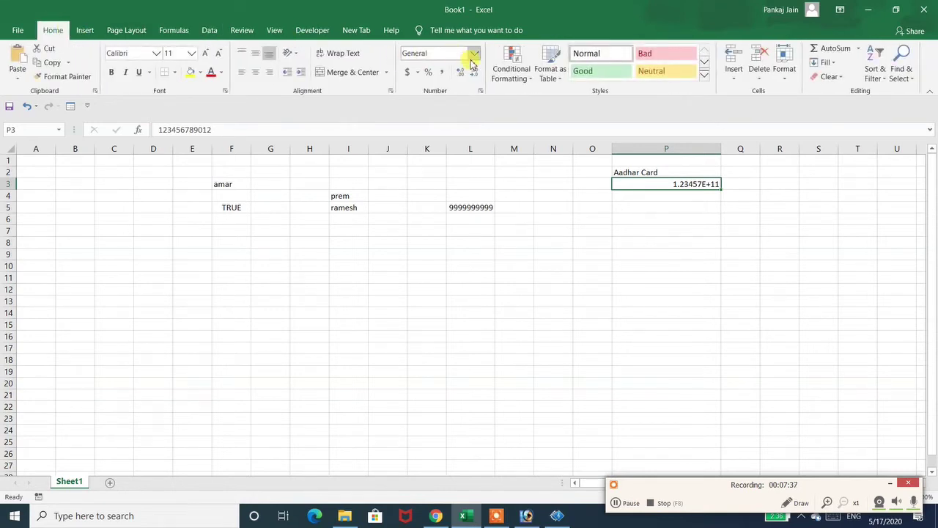
{"action": "left_click", "coordinate": [473, 55]}
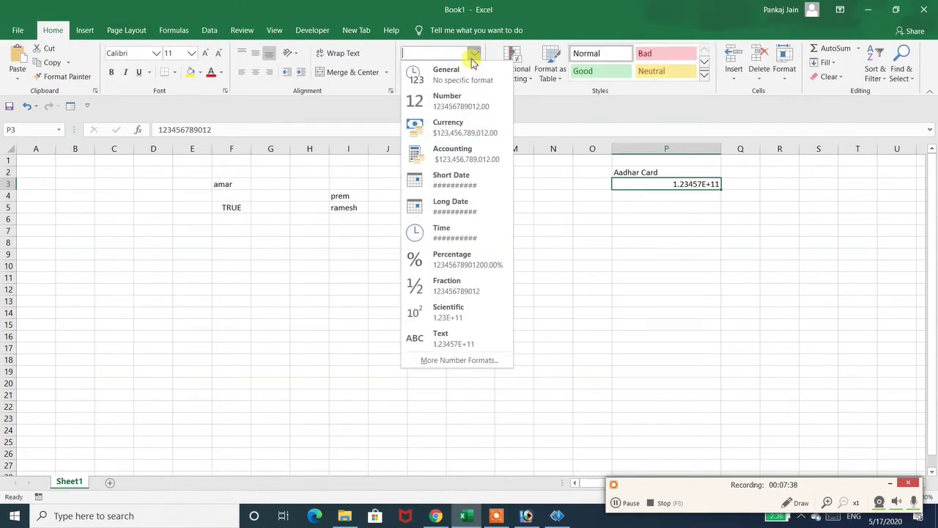
{"action": "left_click", "coordinate": [447, 99]}
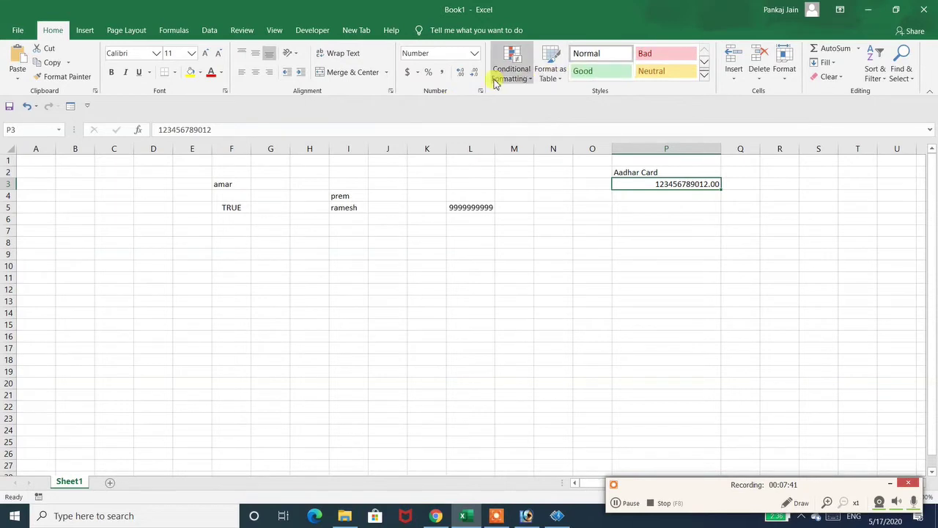
{"action": "left_click", "coordinate": [473, 74]}
{"action": "left_click", "coordinate": [474, 74]}
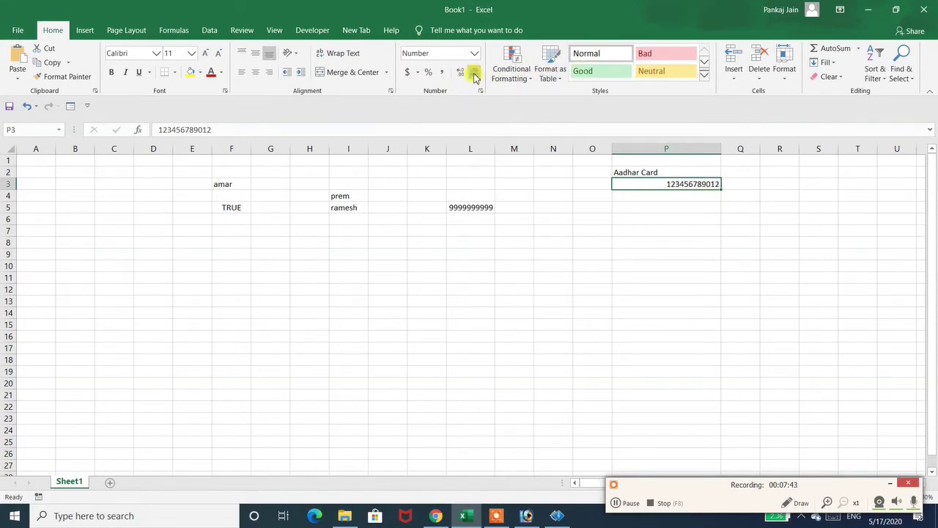
- Enter a twelve-digit sample Aadhar card number in cell P4
{"action": "left_click", "coordinate": [700, 197]}
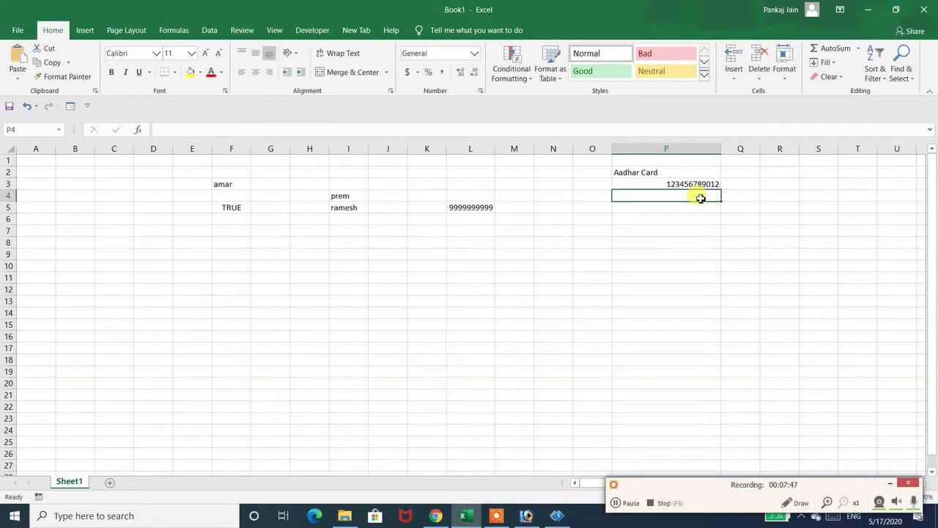
{"action": "type", "text": "123"}
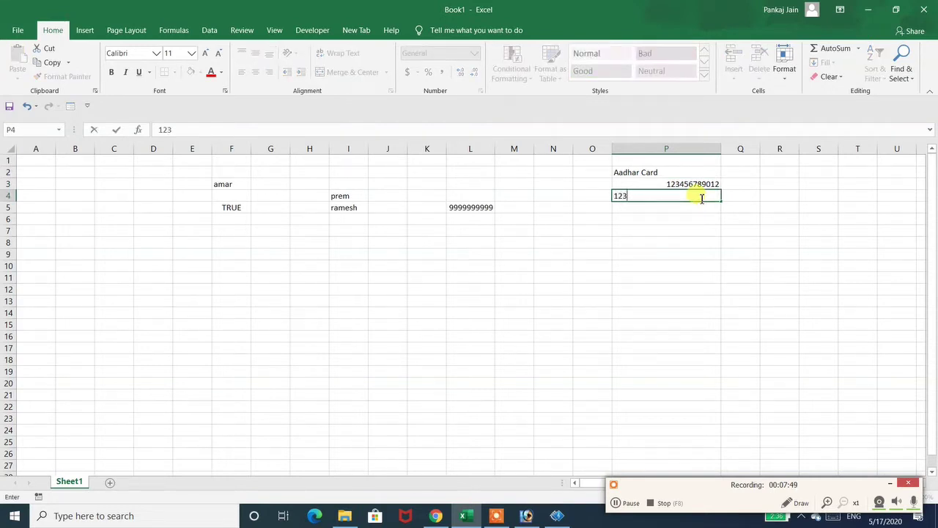
{"action": "type", "text": "456789012"}
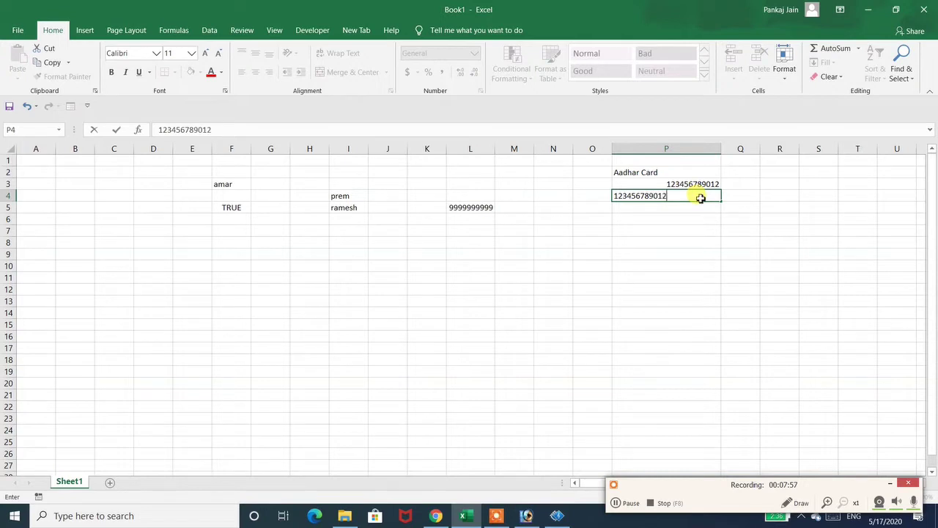
{"action": "key", "text": "Return"}
{"action": "left_click", "coordinate": [701, 197]}
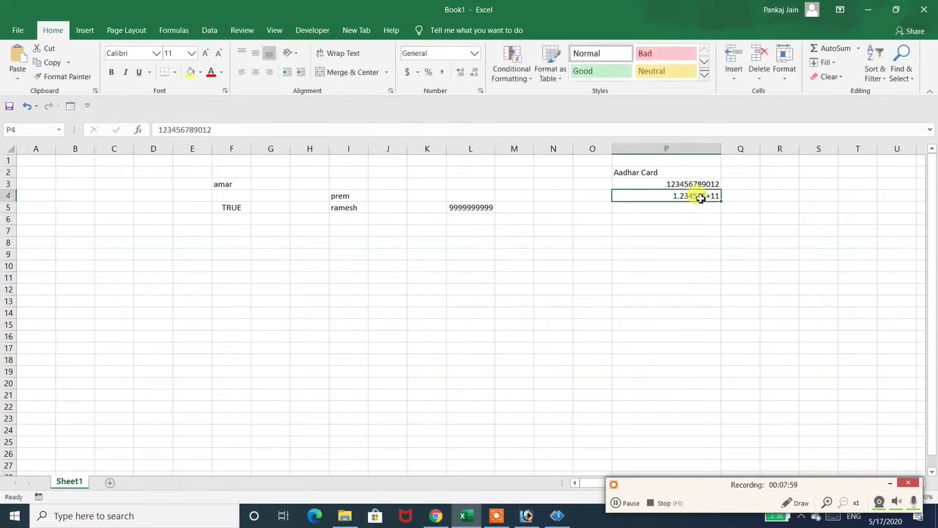
- Fill cell P3 down through P15 and clear the contents of P5:P17
{"action": "left_click", "coordinate": [692, 184]}
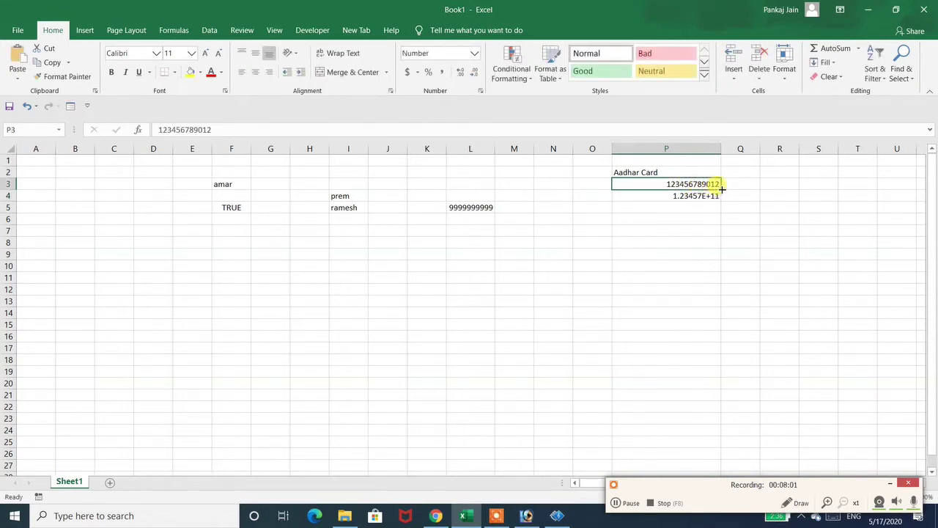
{"action": "left_click_drag", "start_coordinate": [719, 189], "coordinate": [718, 330]}
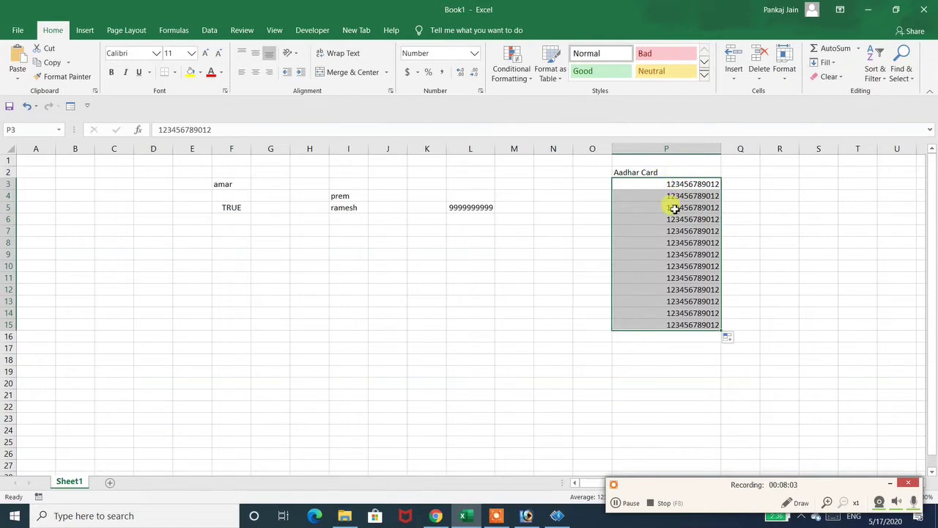
{"action": "left_click_drag", "start_coordinate": [669, 208], "coordinate": [677, 345]}
{"action": "key", "text": "Delete"}
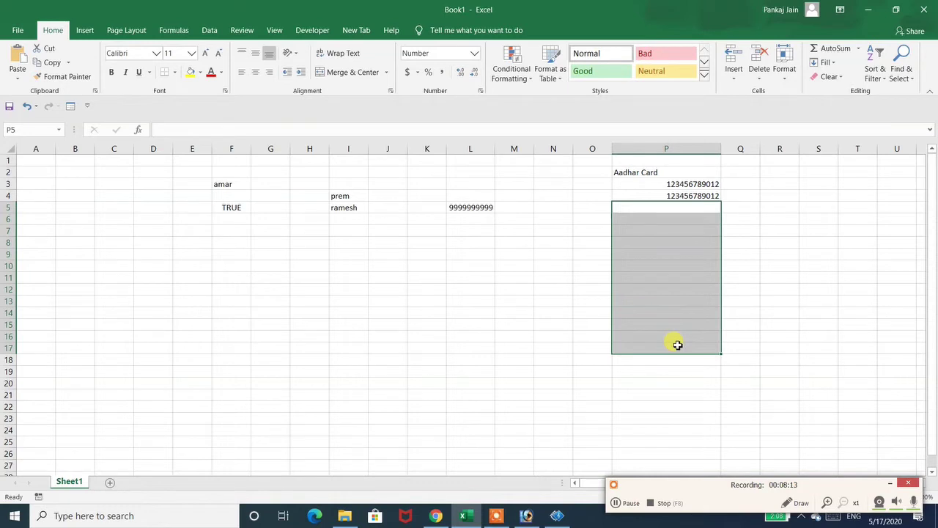
{"action": "left_click", "coordinate": [678, 345]}
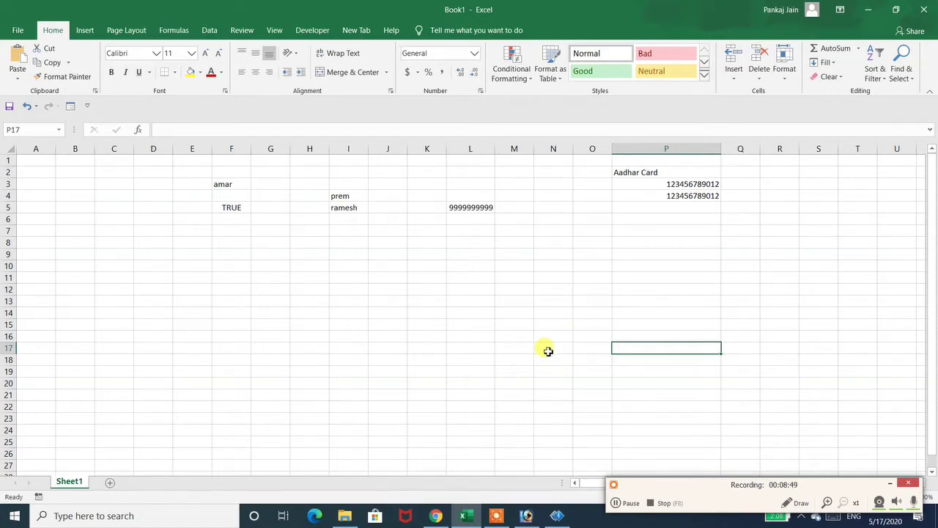
{"action": "left_click", "coordinate": [614, 503]}
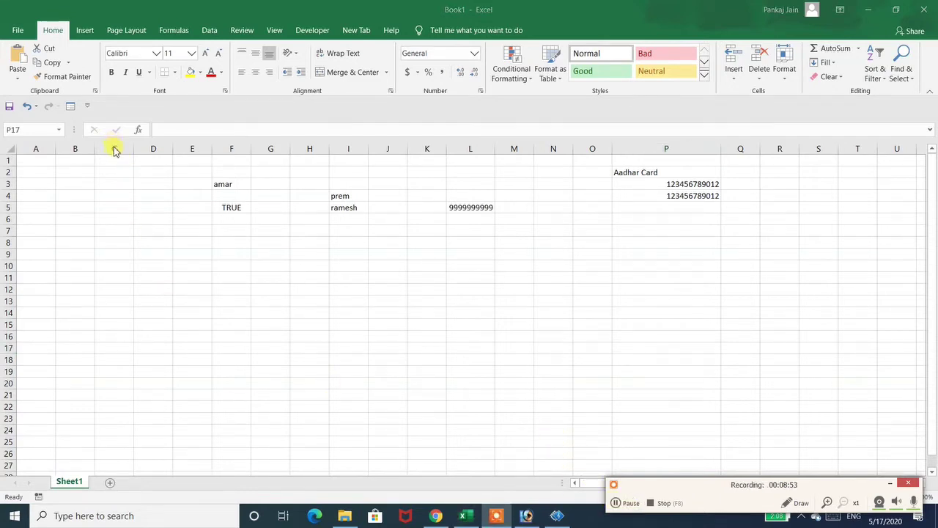
{"action": "left_click", "coordinate": [115, 150]}
{"action": "left_click", "coordinate": [115, 149]}
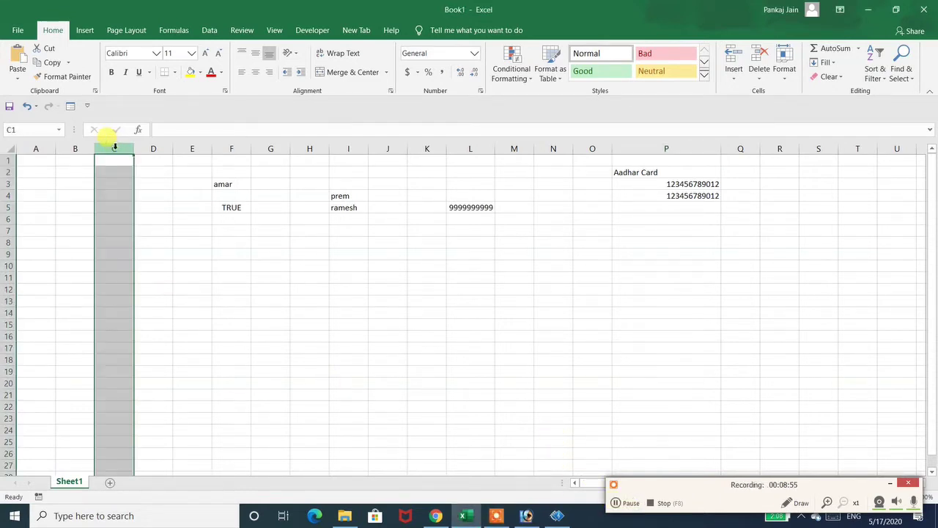
{"action": "left_click", "coordinate": [112, 158]}
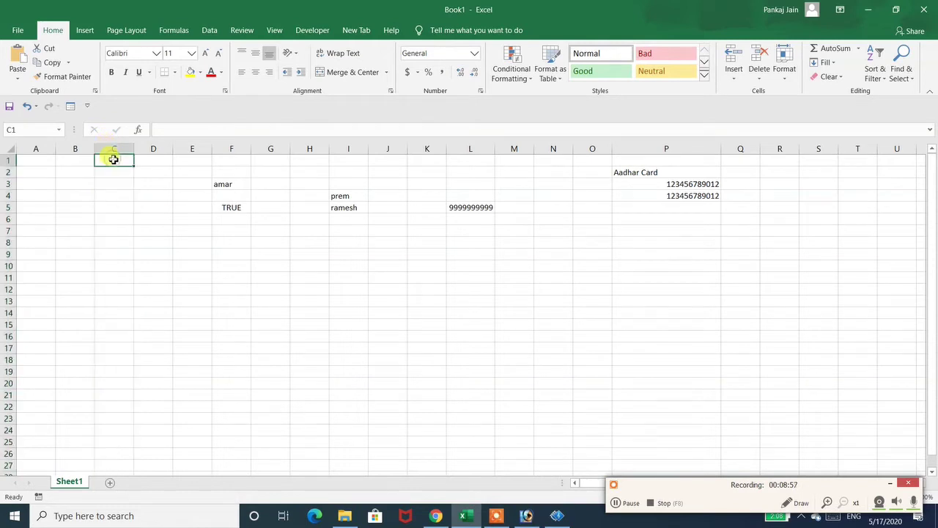
{"action": "left_click", "coordinate": [148, 149]}
{"action": "left_click", "coordinate": [143, 159]}
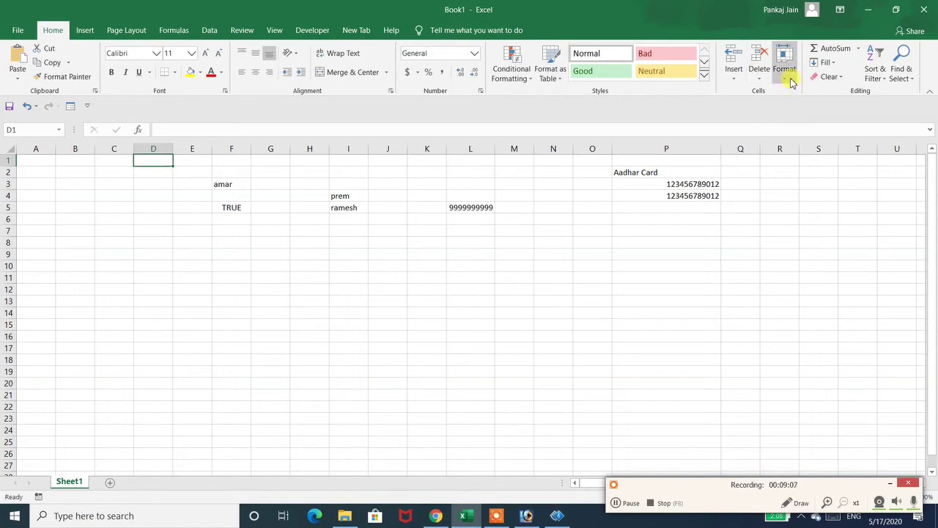
- Define a custom data validation rule for the whole of column D with the formula =countif(d:d,d1)=1
{"action": "left_click", "coordinate": [160, 144]}
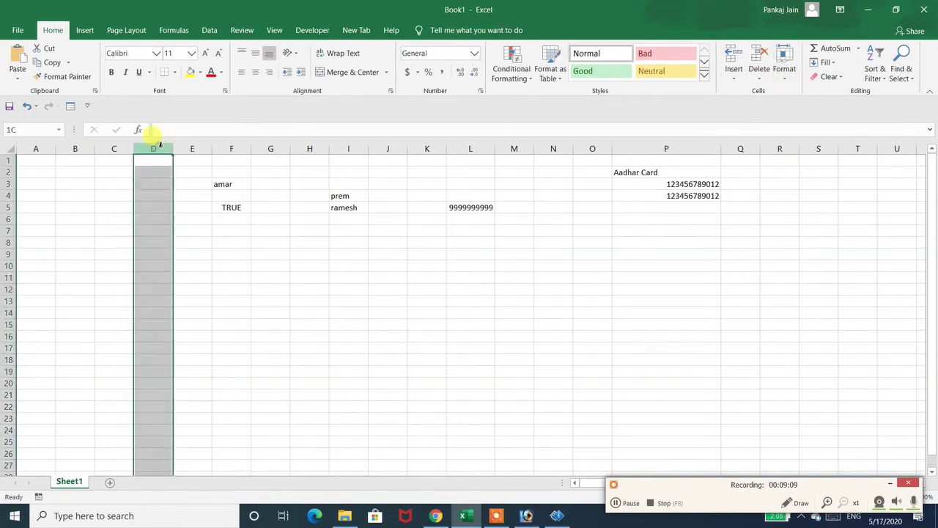
{"action": "left_click", "coordinate": [218, 29]}
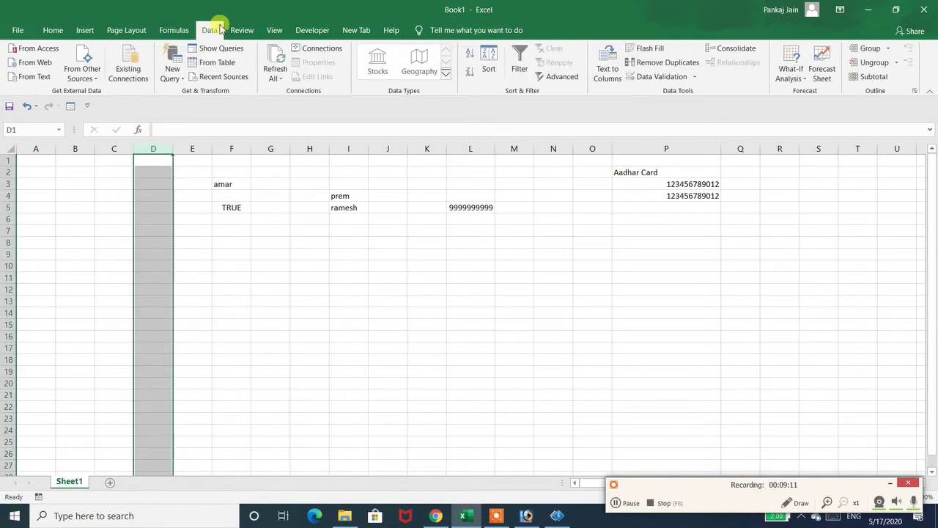
{"action": "left_click", "coordinate": [675, 81]}
{"action": "left_click", "coordinate": [483, 261]}
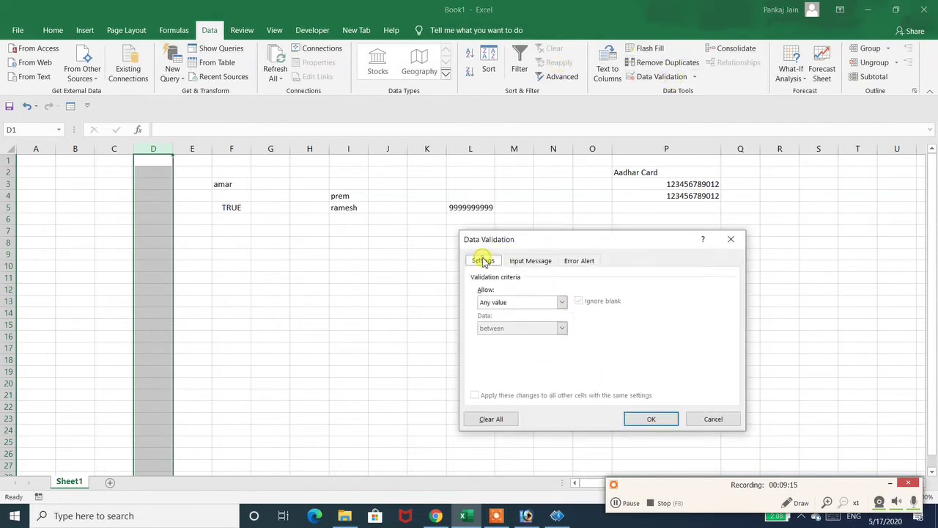
{"action": "left_click", "coordinate": [494, 304]}
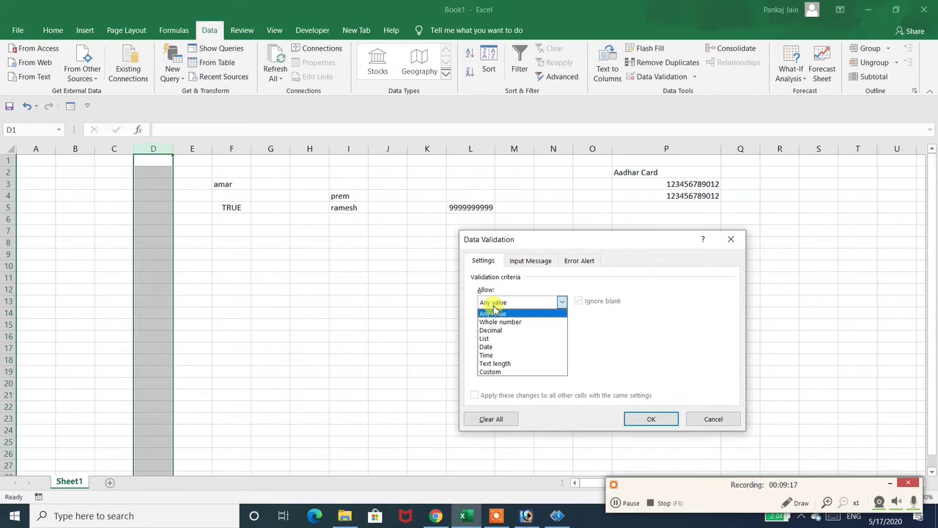
{"action": "left_click", "coordinate": [489, 371]}
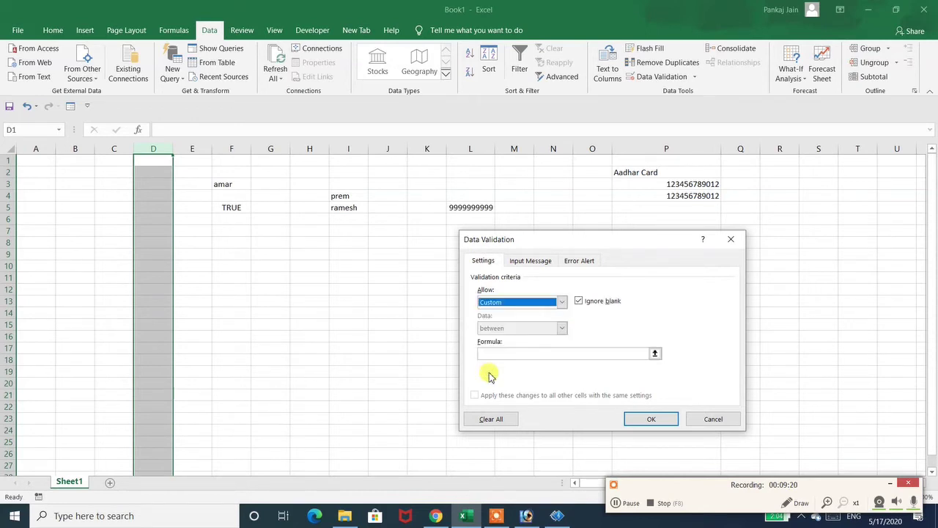
{"action": "left_click", "coordinate": [522, 352]}
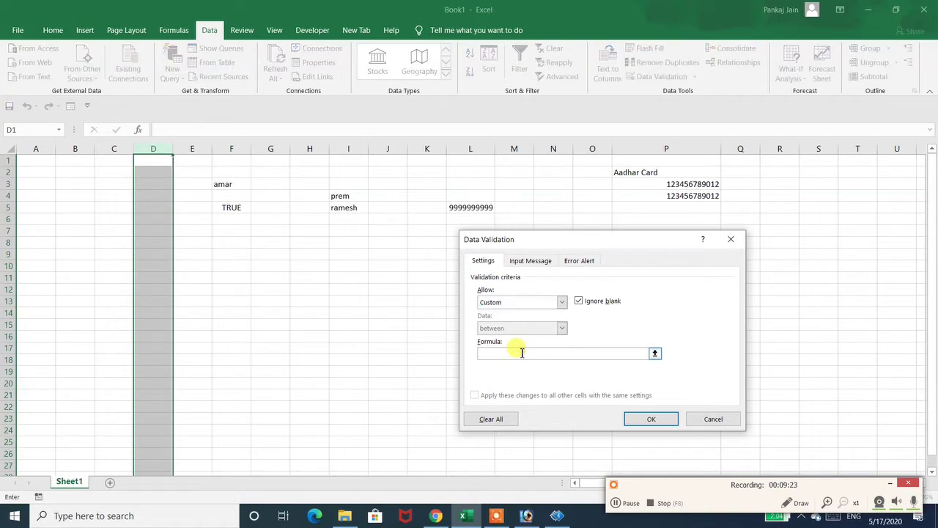
{"action": "type", "text": "=countif(d:d"}
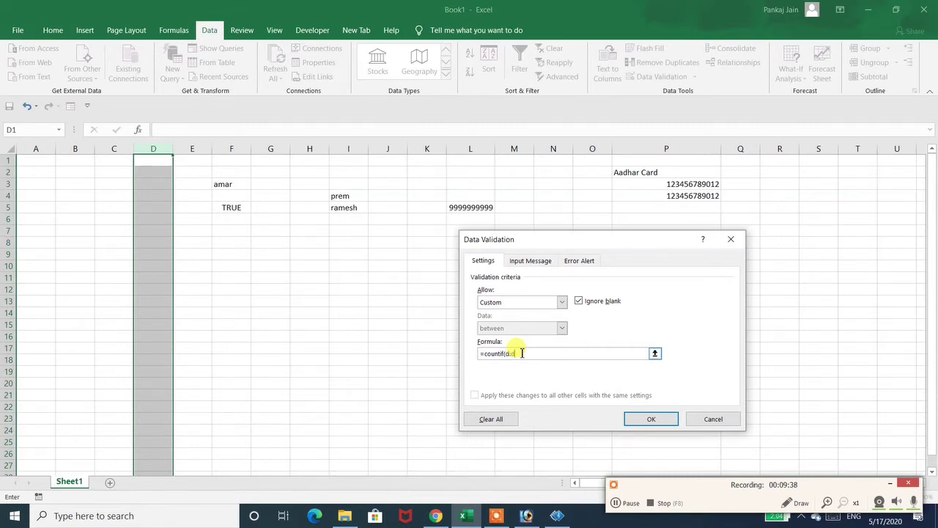
{"action": "left_click", "coordinate": [615, 504]}
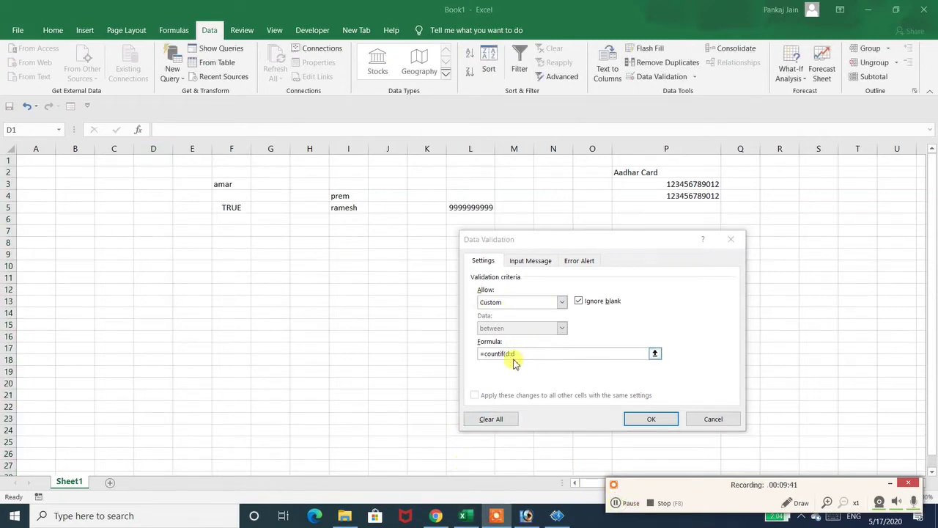
{"action": "left_click", "coordinate": [518, 353]}
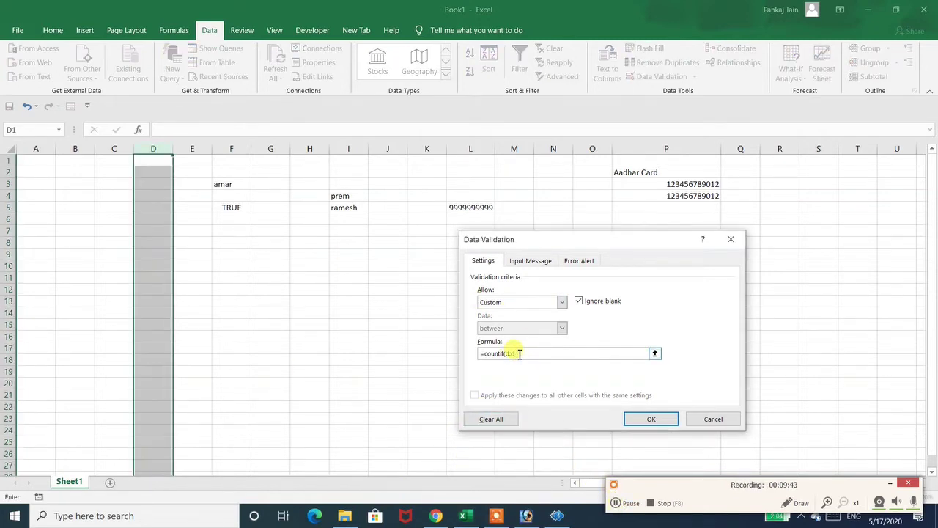
{"action": "type", "text": ",d1)=1"}
- Set the error alert title to "duplication value not accept" and apply the validation to column D
{"action": "left_click", "coordinate": [568, 264]}
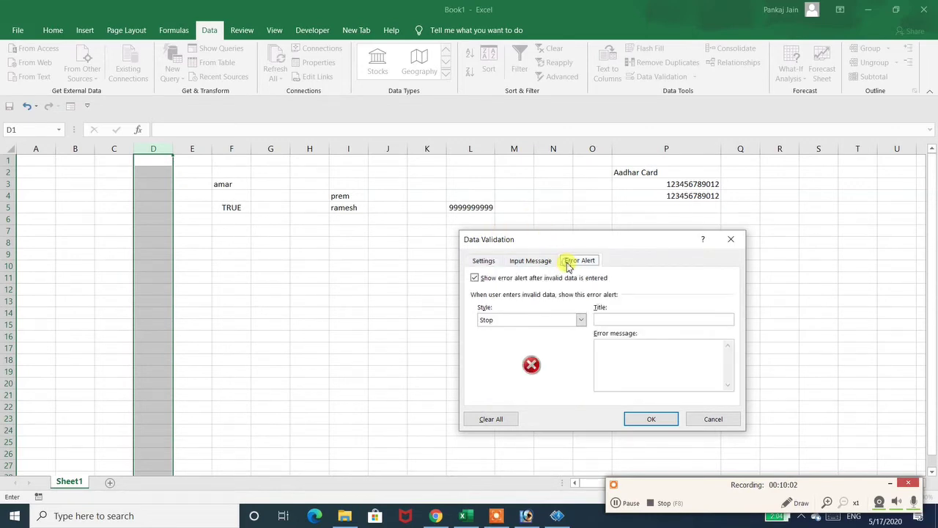
{"action": "left_click", "coordinate": [605, 320]}
{"action": "type", "text": "du"}
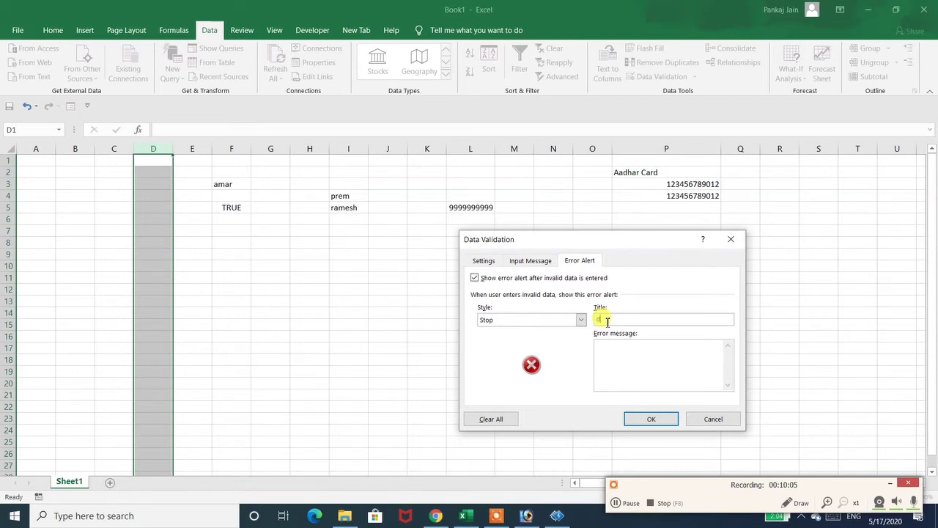
{"action": "type", "text": "plication value not accept"}
{"action": "left_click", "coordinate": [654, 420]}
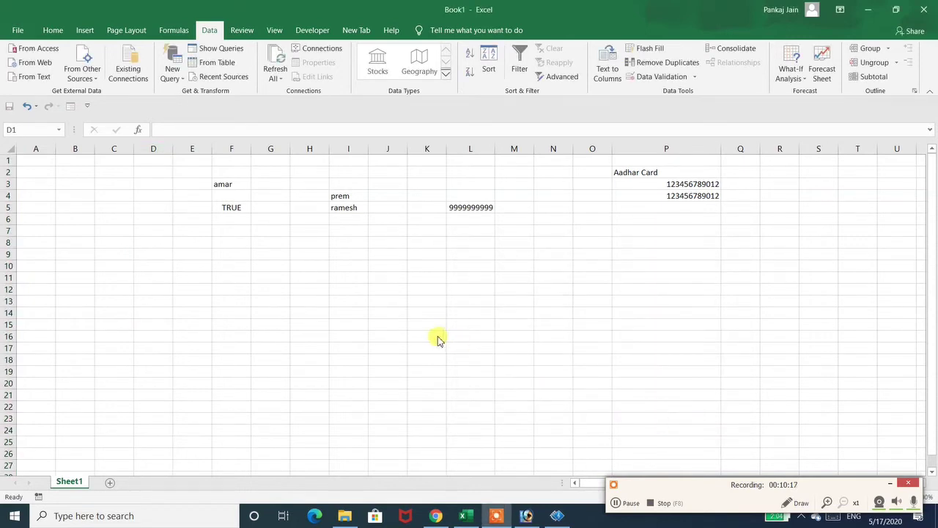
- Enter an eleven-digit sample Aadhar card number in cell D1
{"action": "left_click", "coordinate": [144, 150]}
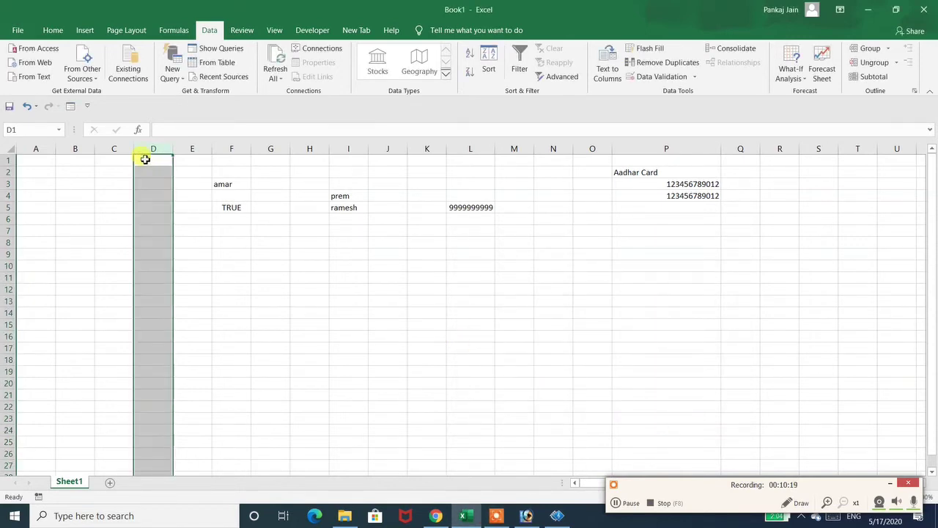
{"action": "left_click", "coordinate": [145, 160]}
{"action": "type", "text": "12"}
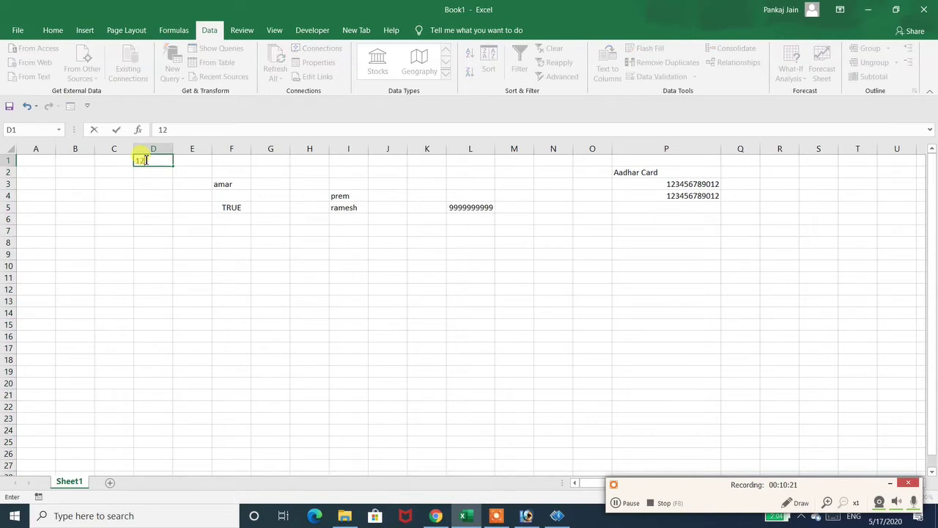
{"action": "type", "text": "345678912"}
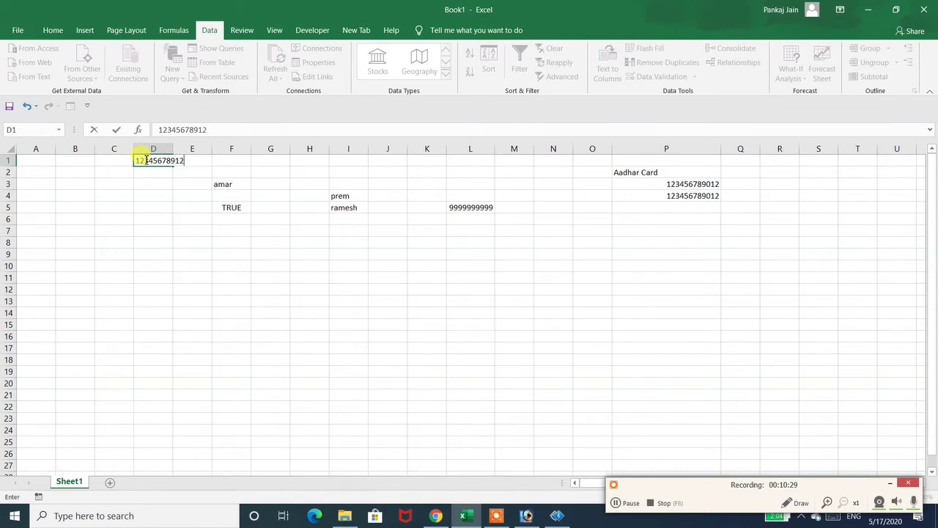
{"action": "key", "text": "Left"}
{"action": "key", "text": "Left"}
{"action": "left_click", "coordinate": [145, 160]}
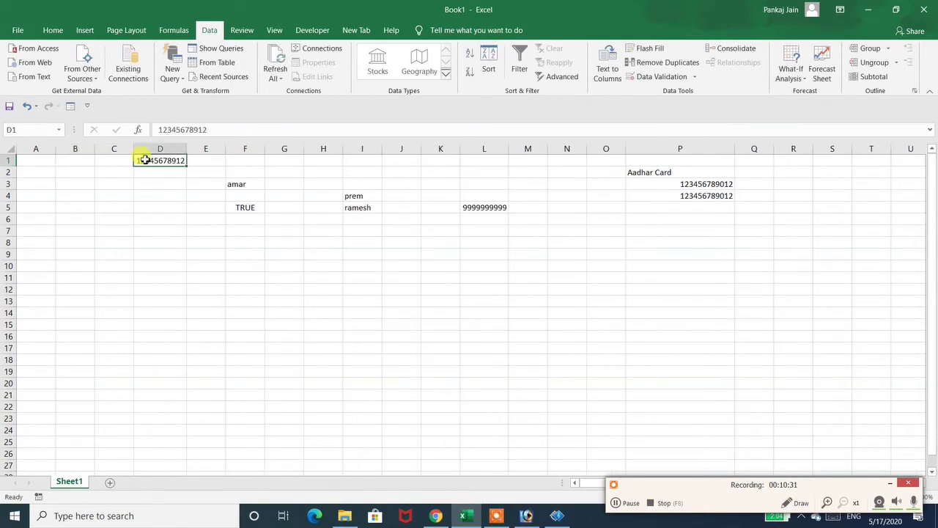
- Append a twelfth digit to the sample card number in cell D1
{"action": "left_click", "coordinate": [209, 129]}
{"action": "type", "text": "3"}
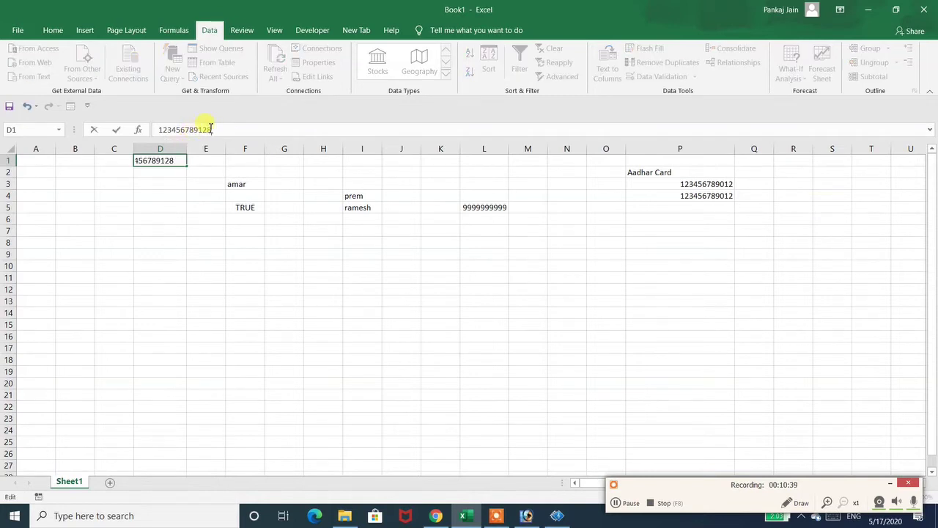
{"action": "key", "text": "Return"}
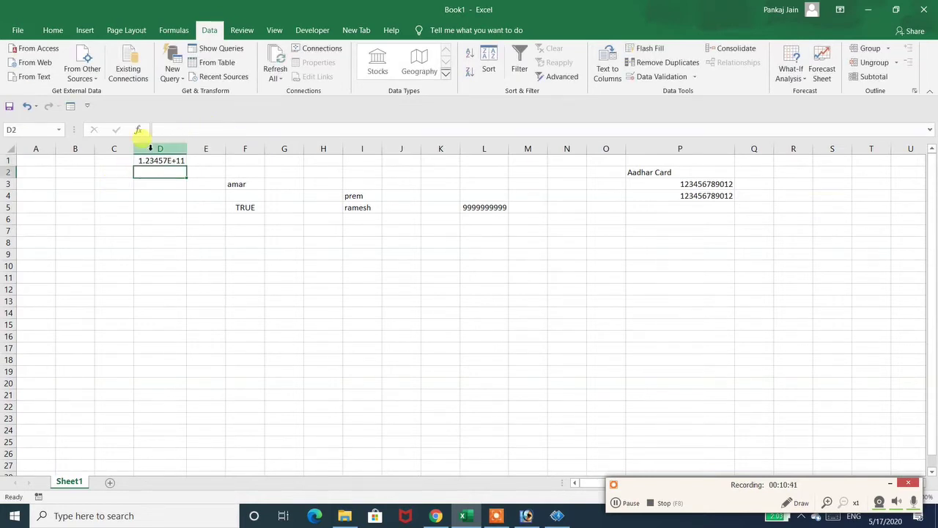
- Format the whole of column D as Number with no decimal places
{"action": "left_click", "coordinate": [148, 149]}
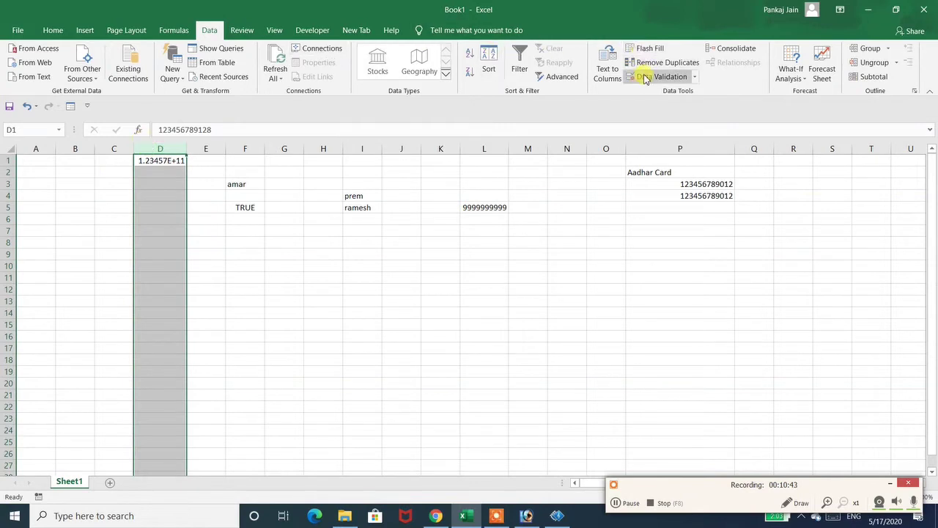
{"action": "left_click", "coordinate": [54, 30]}
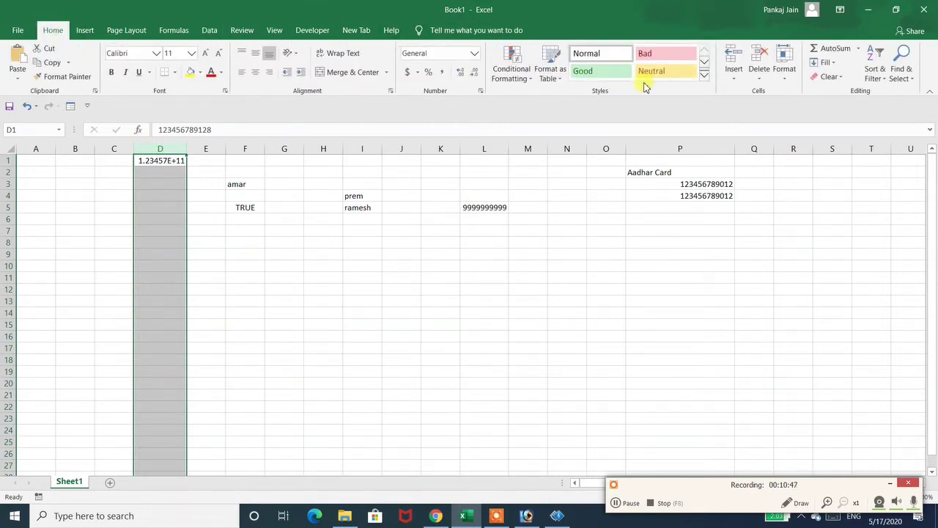
{"action": "left_click", "coordinate": [428, 53]}
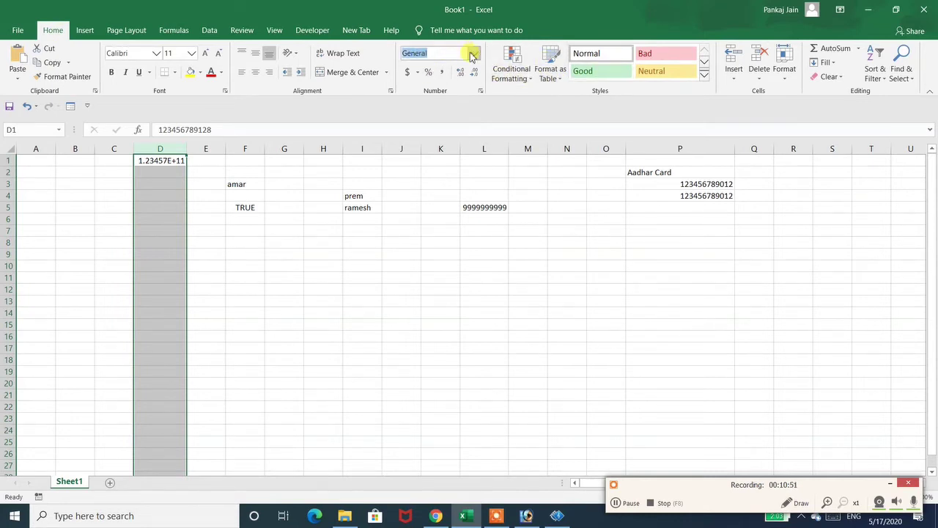
{"action": "left_click", "coordinate": [474, 52]}
{"action": "left_click", "coordinate": [429, 101]}
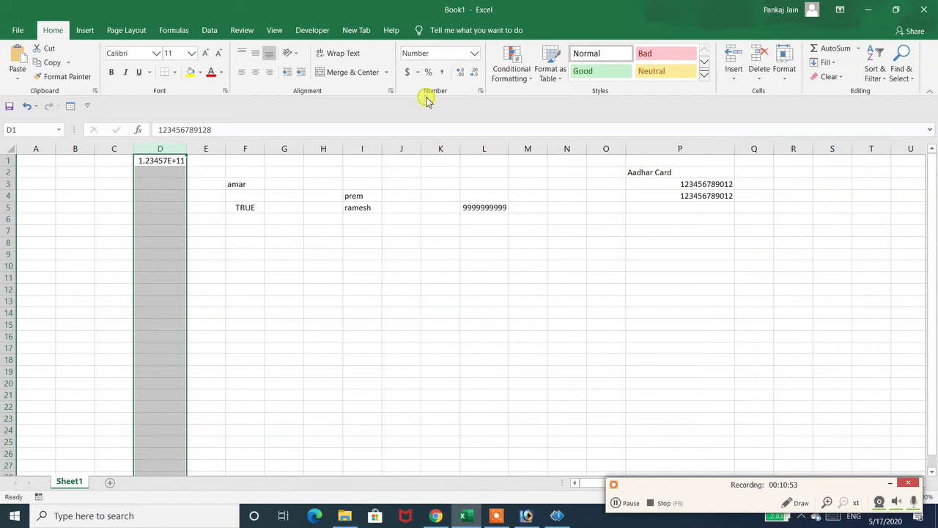
{"action": "left_click", "coordinate": [475, 74]}
{"action": "left_click", "coordinate": [475, 74]}
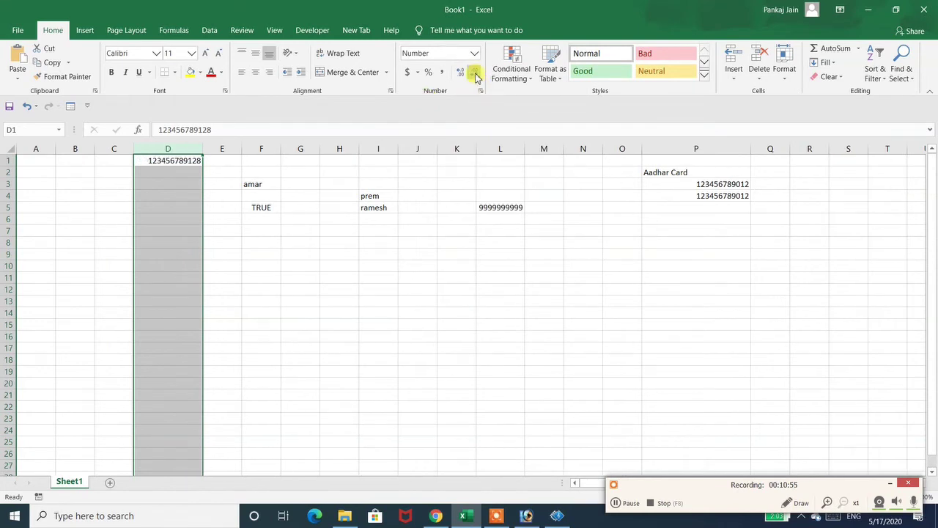
- Try to enter the Aadhar card number from cell D1 again in cell D2, then cancel the entry
{"action": "left_click", "coordinate": [154, 176]}
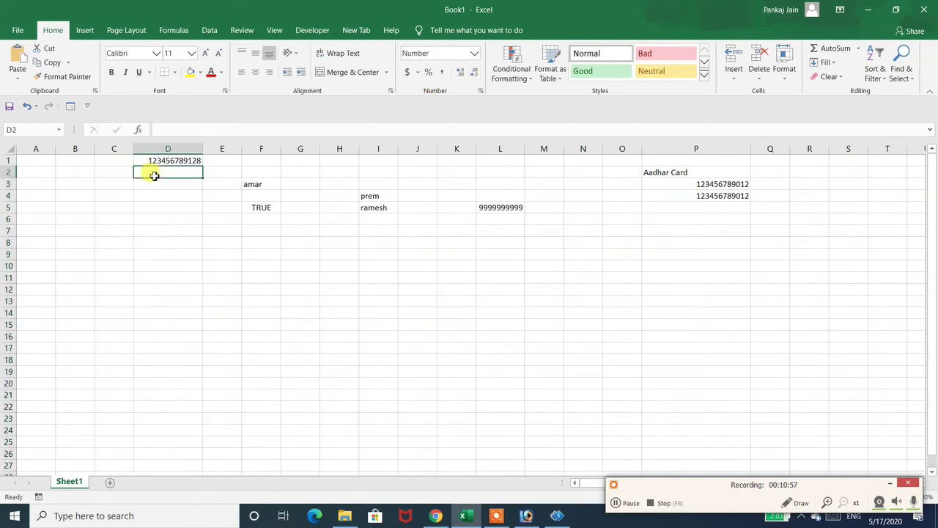
{"action": "type", "text": "12"}
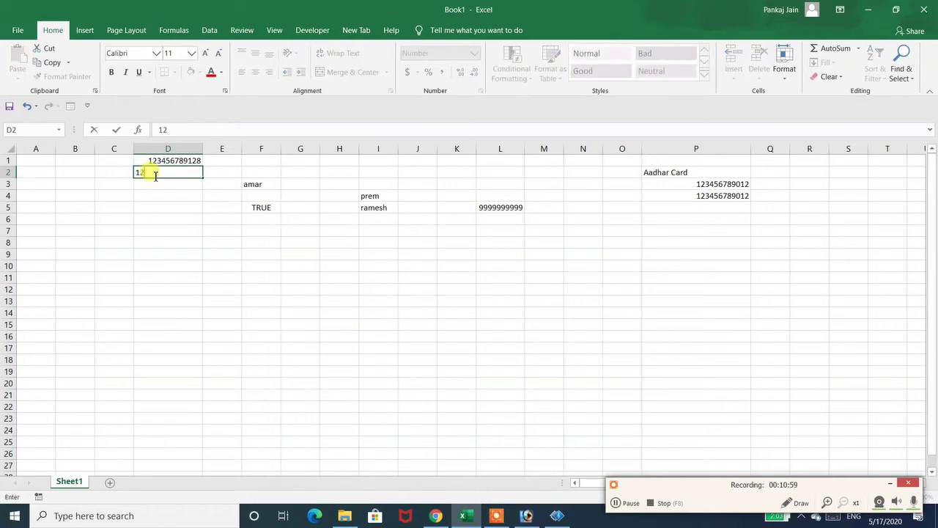
{"action": "type", "text": "3456789128"}
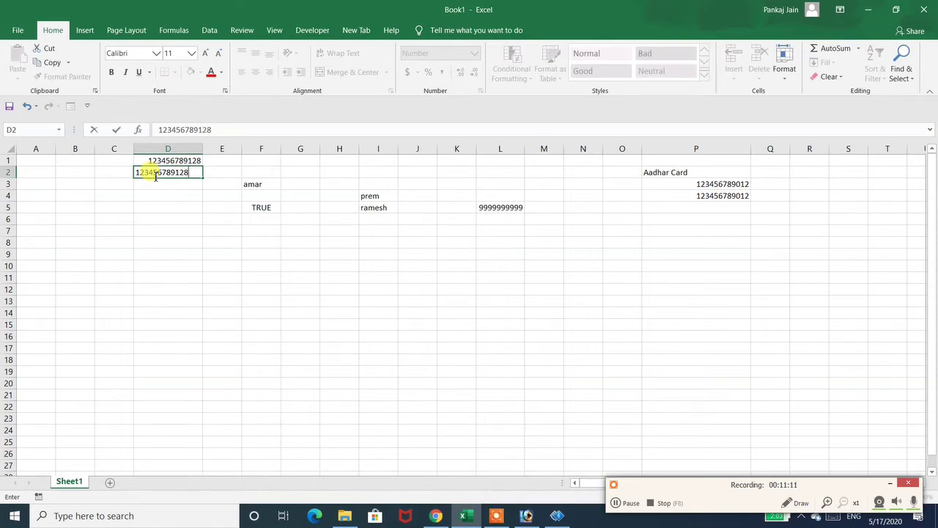
{"action": "key", "text": "Return"}
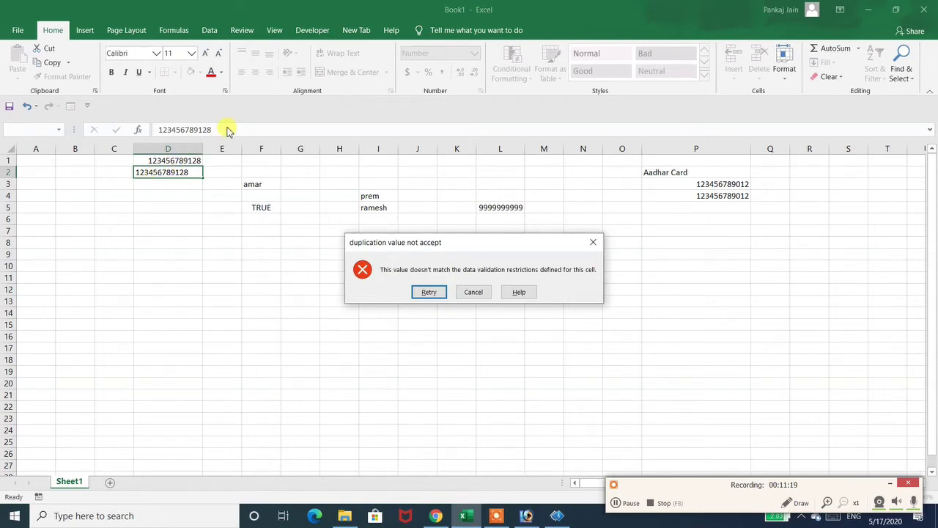
{"action": "left_click", "coordinate": [473, 291]}
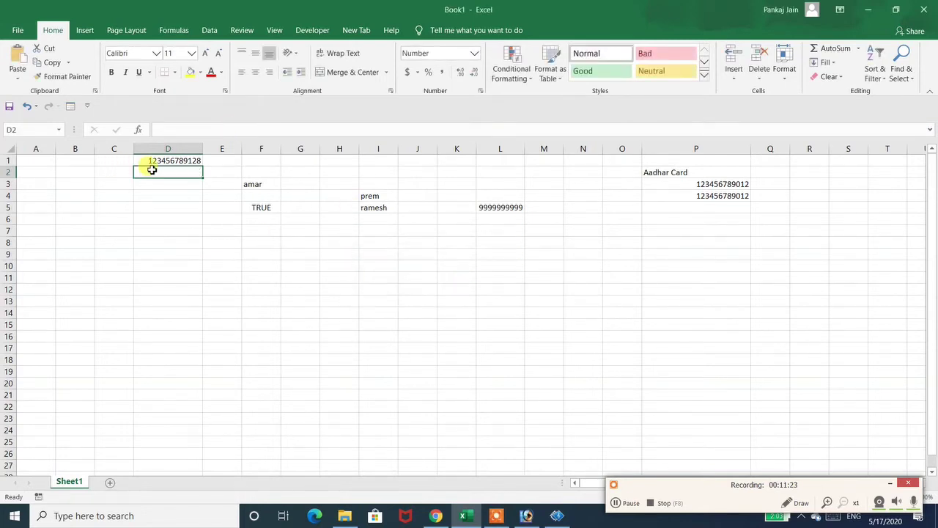
- Enter a different twelve-digit sample Aadhar card number in cell D2
{"action": "type", "text": "3456"}
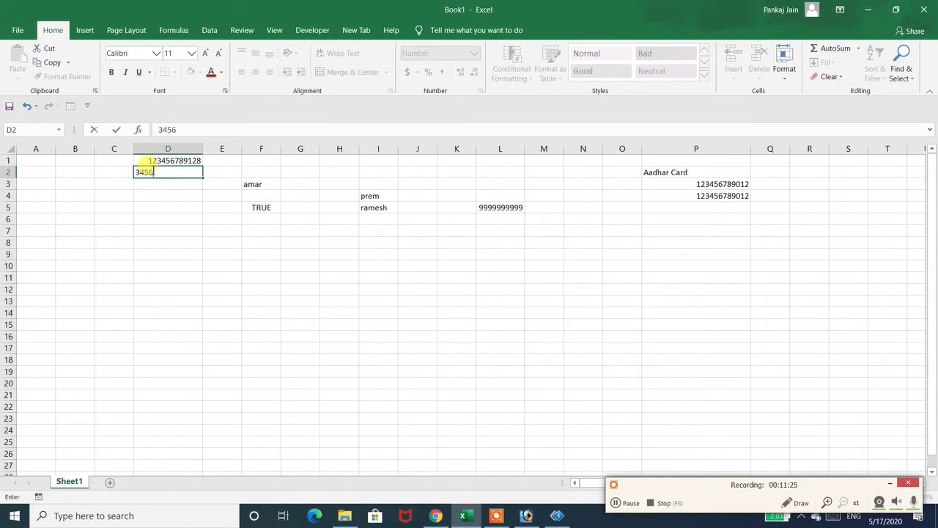
{"action": "type", "text": "43234567"}
{"action": "key", "text": "Return"}
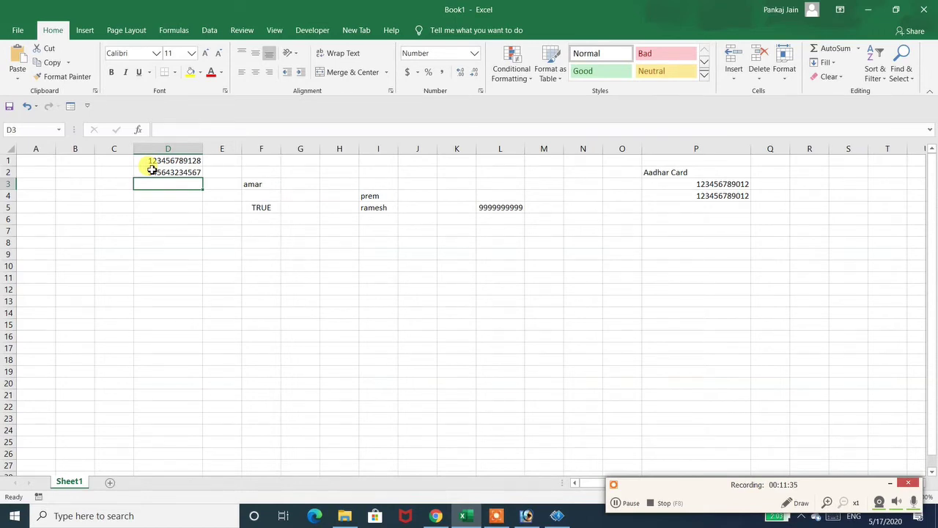
{"action": "left_click", "coordinate": [614, 503]}
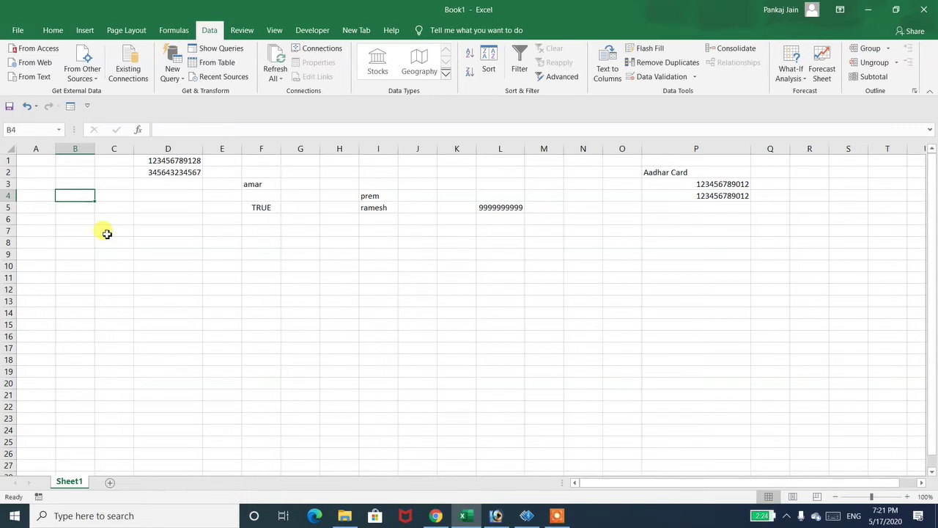
- Define a data validation rule for cell B1 that allows dates between 1-1-2001 and 1-1-2003
{"action": "left_click", "coordinate": [65, 161]}
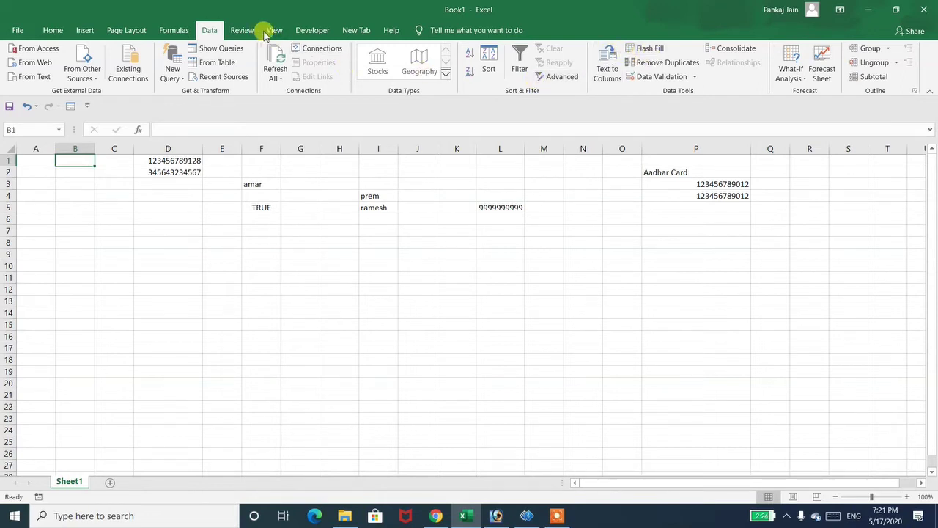
{"action": "left_click", "coordinate": [651, 77]}
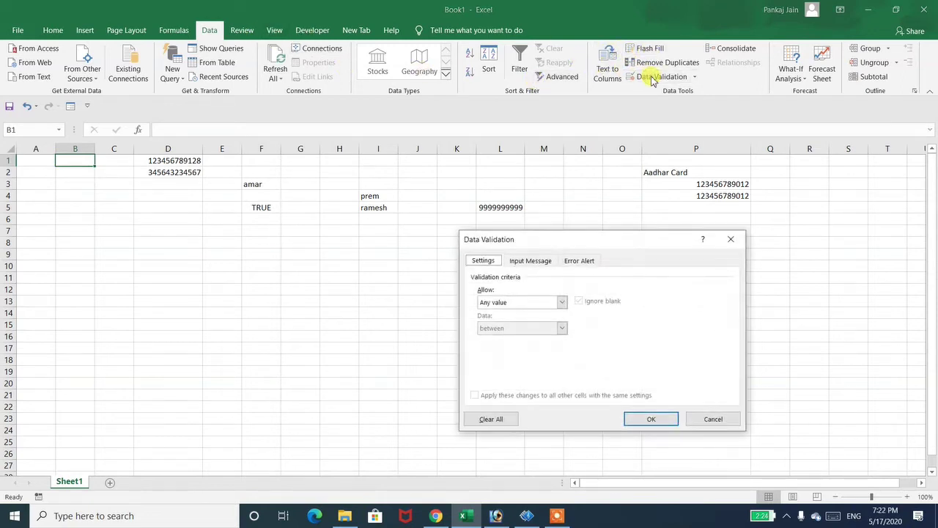
{"action": "left_click", "coordinate": [489, 300]}
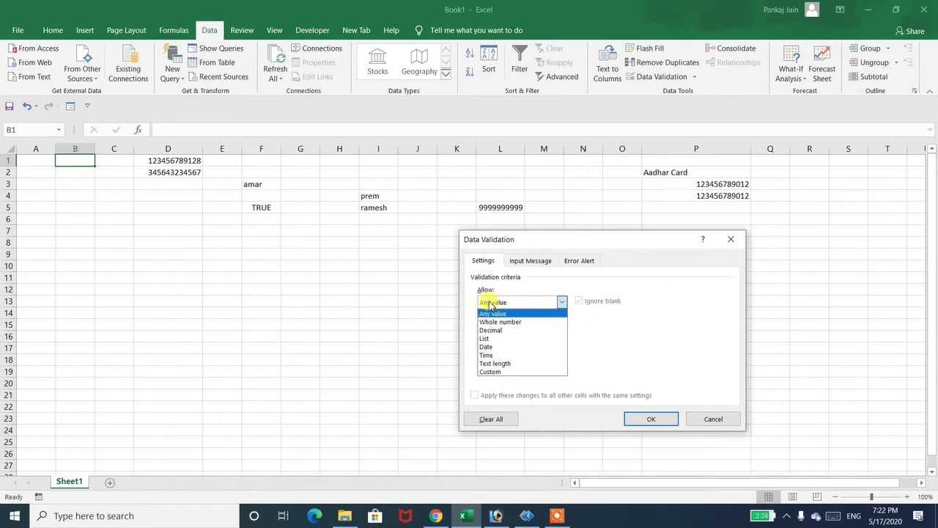
{"action": "left_click", "coordinate": [488, 349]}
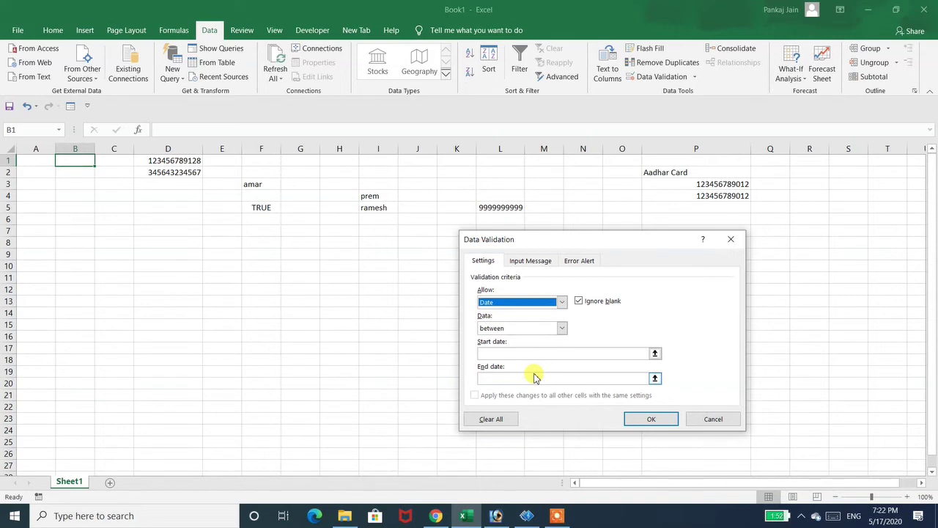
{"action": "left_click", "coordinate": [527, 353]}
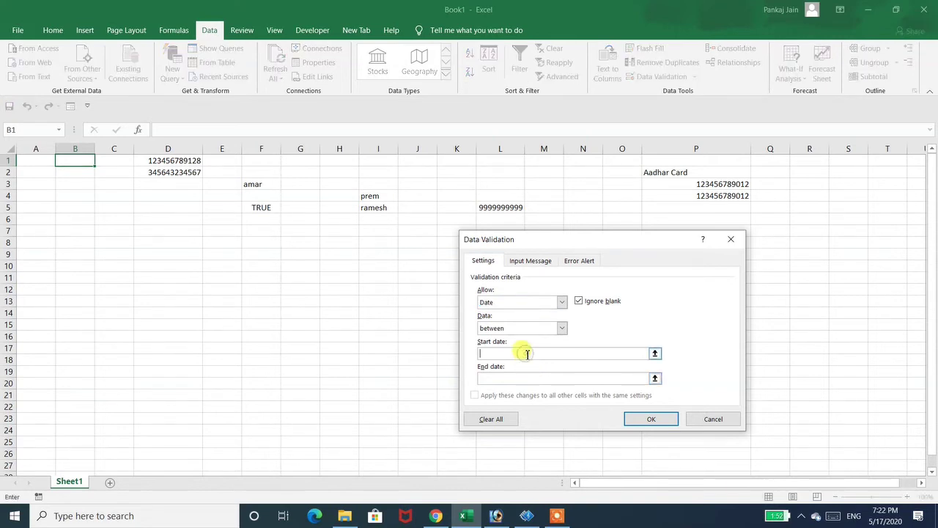
{"action": "type", "text": "1-1-2001"}
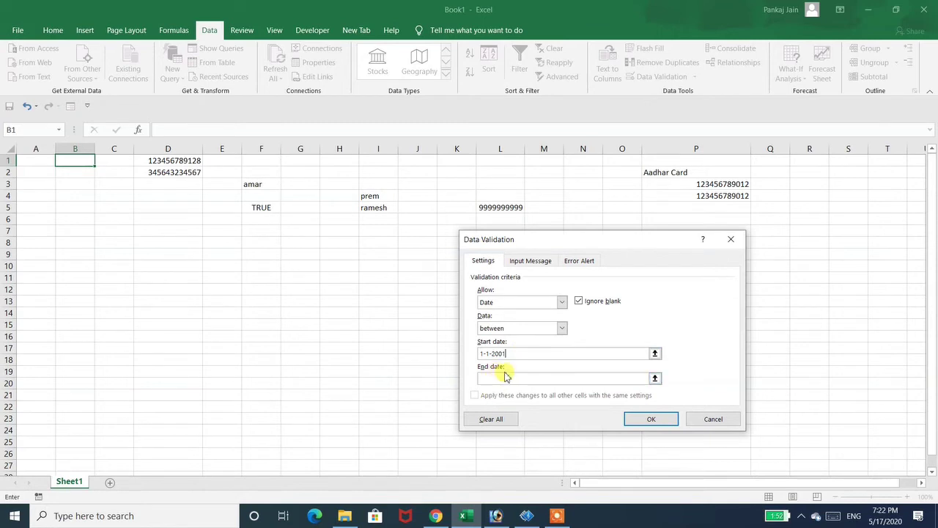
{"action": "left_click", "coordinate": [506, 378]}
{"action": "type", "text": "1-1-2003"}
- Change the rule's start date to 1-1-2002 and apply the date validation to cell B1
{"action": "left_click", "coordinate": [523, 353]}
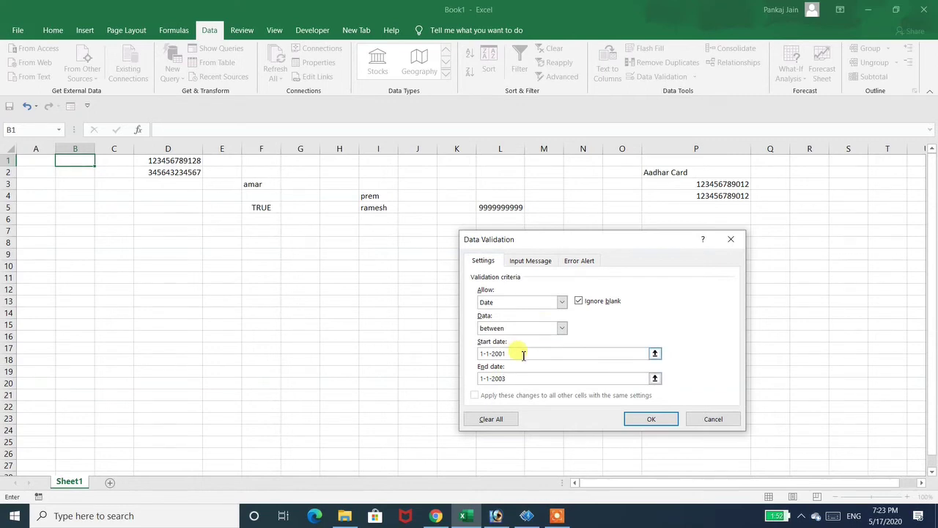
{"action": "type", "text": "2"}
{"action": "left_click", "coordinate": [648, 421]}
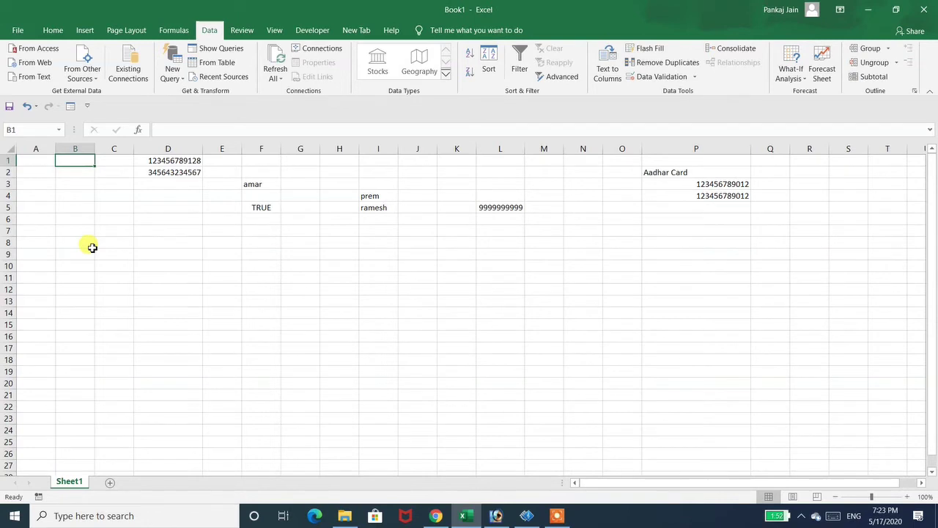
- Try to enter the date 1-1-2001 in cell B1, then cancel the entry
{"action": "type", "text": "1-1-200"}
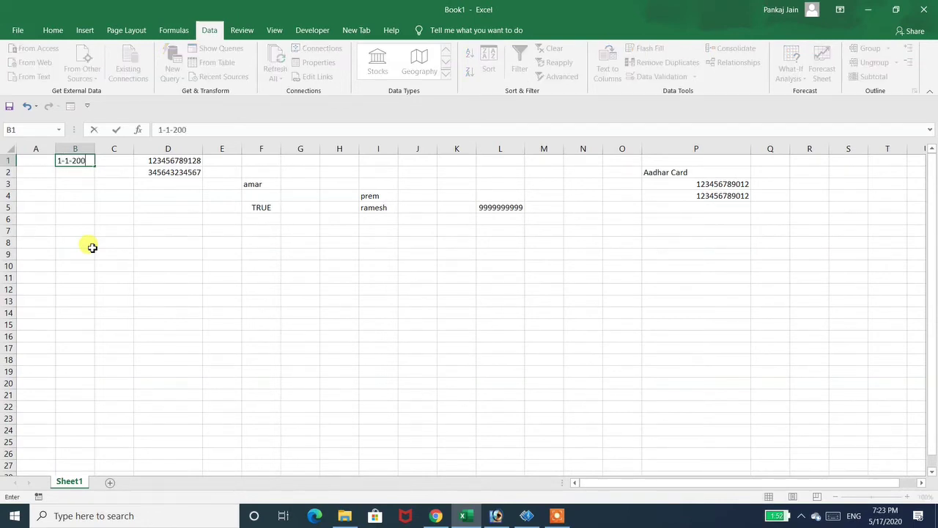
{"action": "type", "text": "1"}
{"action": "key", "text": "Return"}
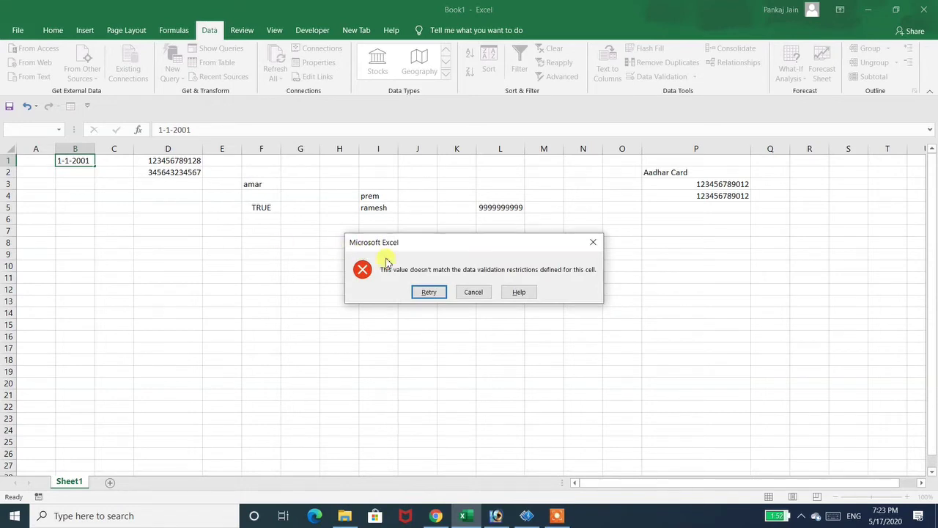
{"action": "left_click", "coordinate": [474, 292]}
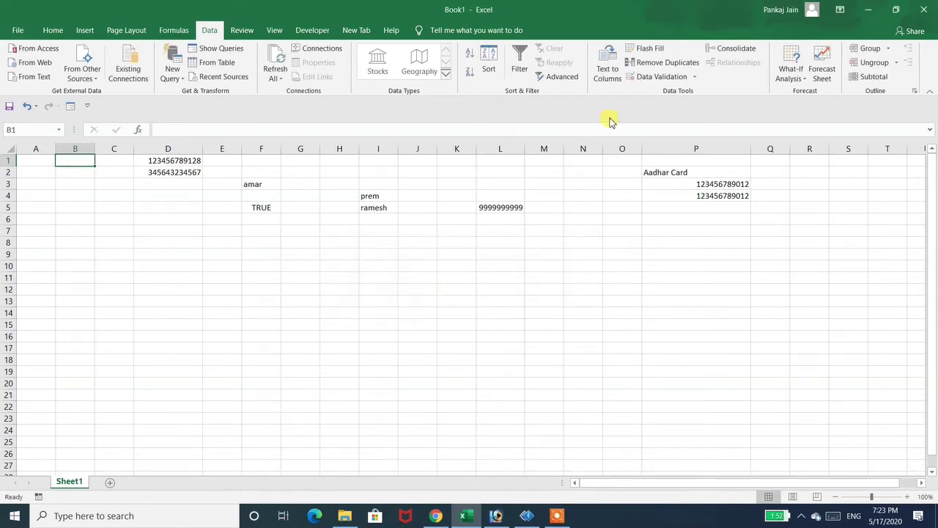
- Review the start date in the date validation settings of cell B1
{"action": "left_click", "coordinate": [654, 77]}
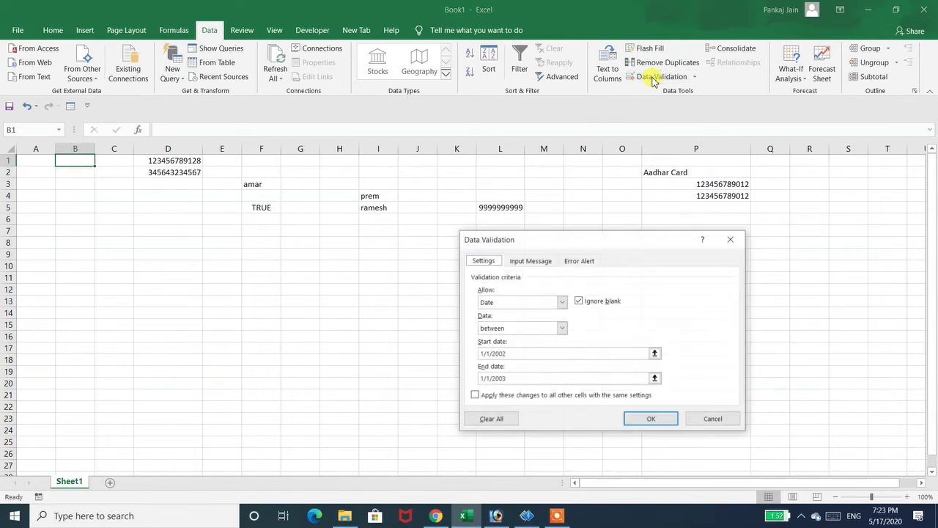
{"action": "left_click", "coordinate": [509, 353]}
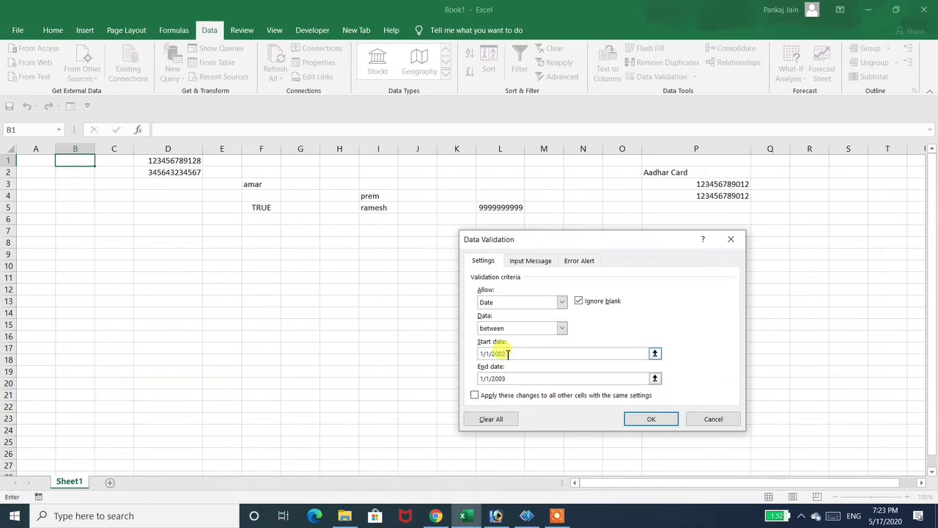
{"action": "left_click_drag", "start_coordinate": [509, 353], "coordinate": [473, 353]}
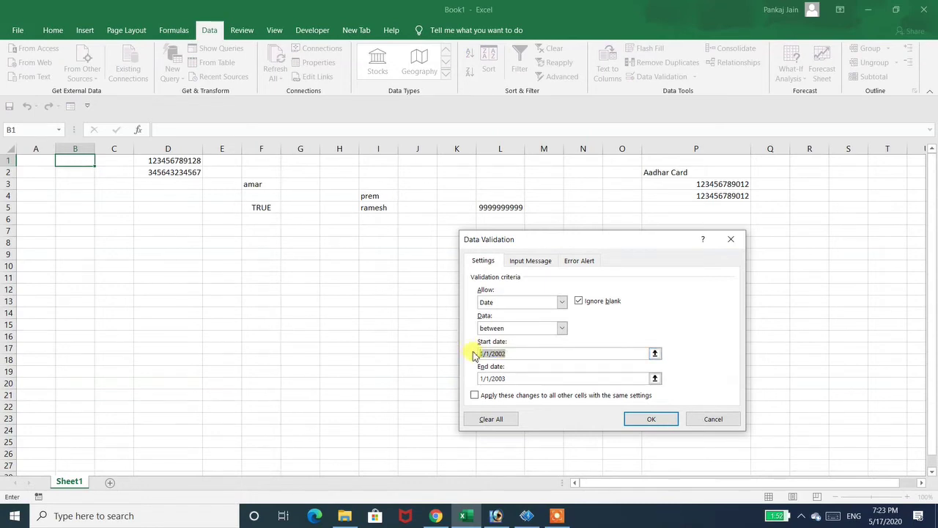
{"action": "left_click", "coordinate": [519, 353]}
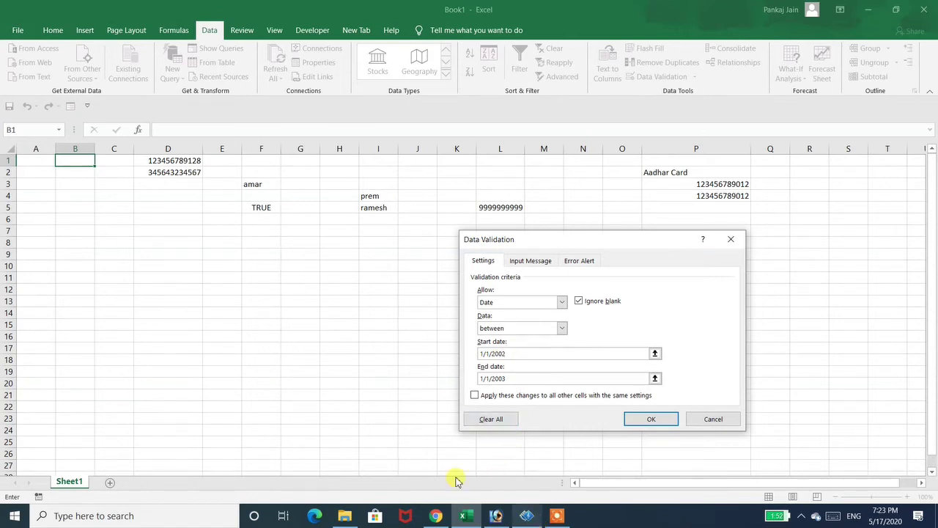
{"action": "left_click", "coordinate": [555, 517]}
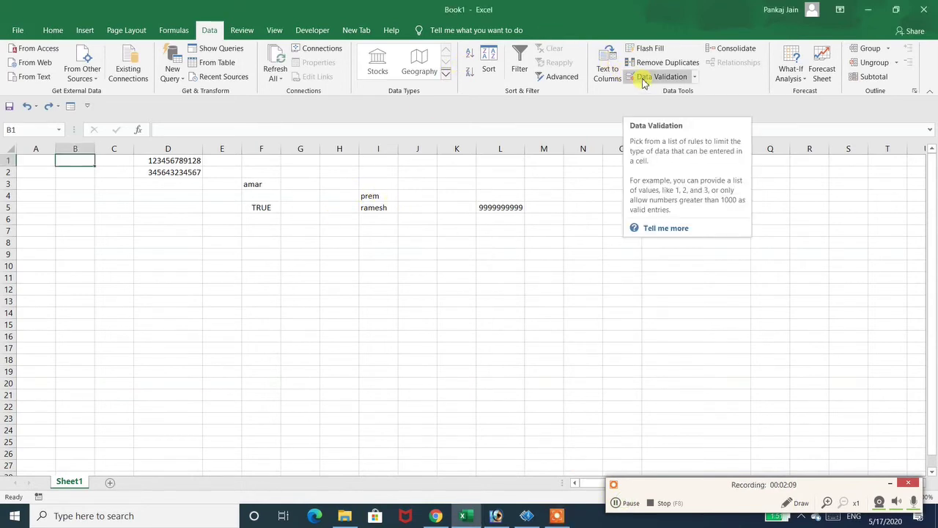
- Set the error alert title of cell B1's date validation to "Your Age Below 18" and apply it
{"action": "left_click", "coordinate": [642, 78]}
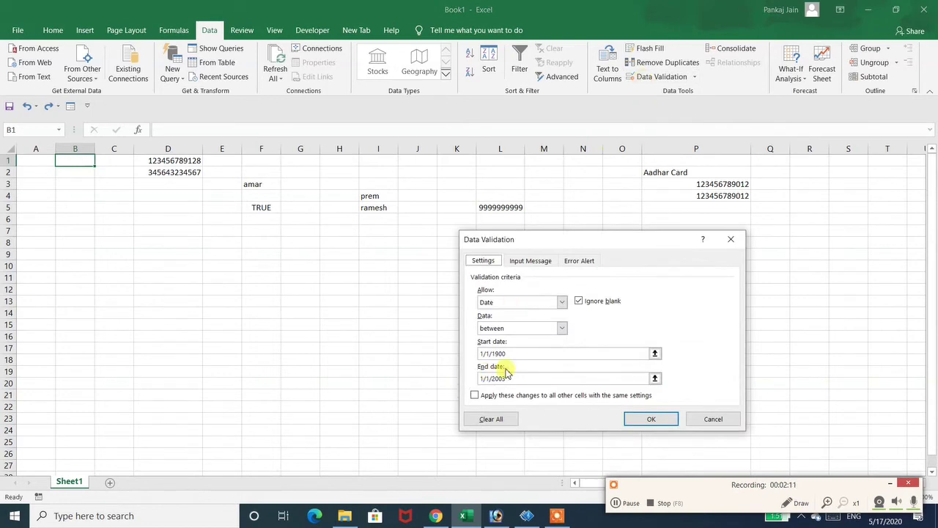
{"action": "left_click", "coordinate": [511, 354]}
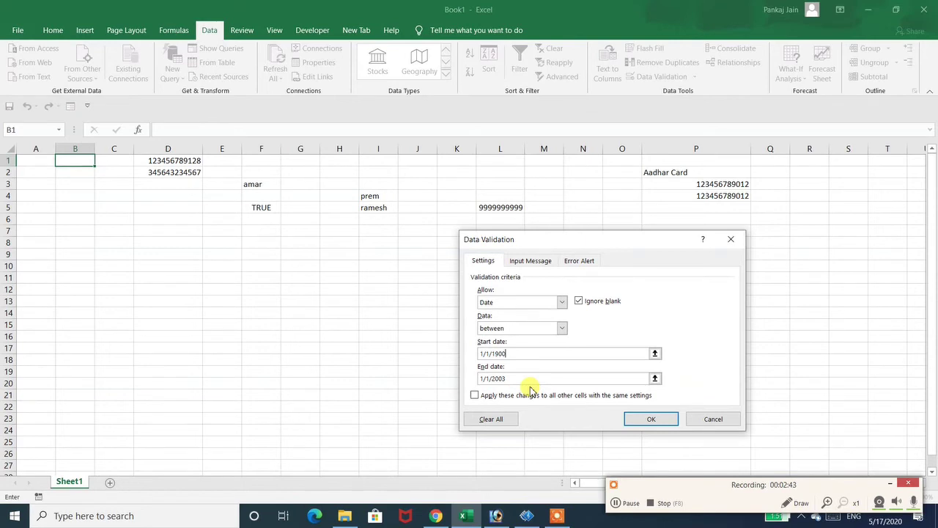
{"action": "left_click", "coordinate": [575, 262]}
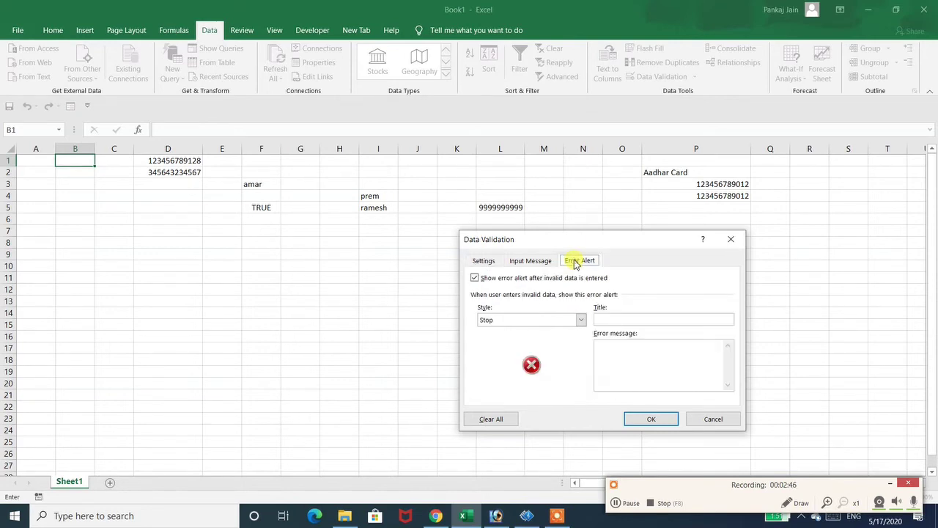
{"action": "left_click", "coordinate": [610, 322]}
{"action": "type", "text": "Yo"}
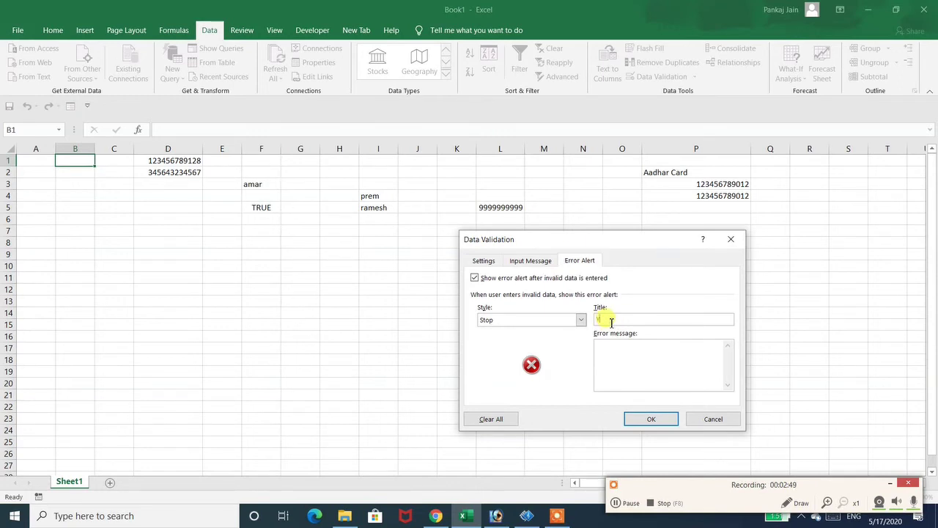
{"action": "type", "text": "ur Age Below 18"}
{"action": "left_click", "coordinate": [653, 418]}
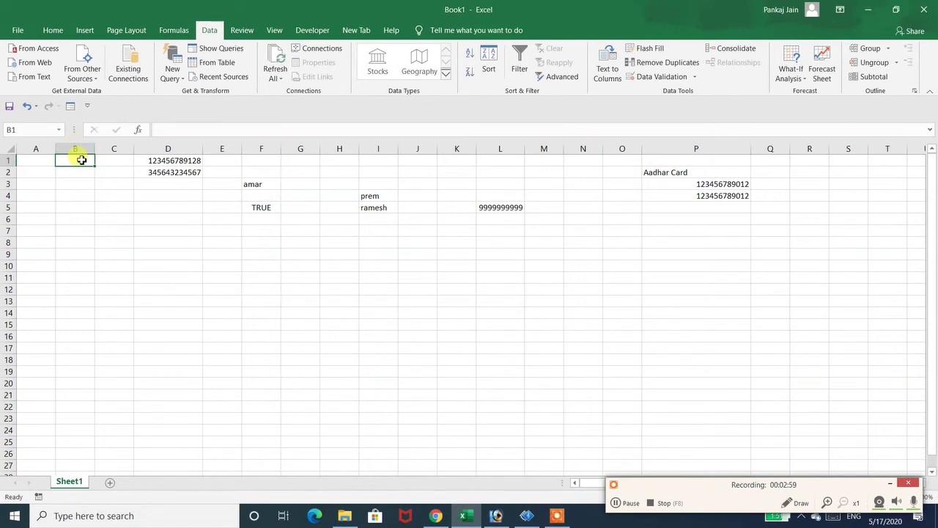
- Enter the date 1-1-2000 in cell B1
{"action": "type", "text": "1-1-"}
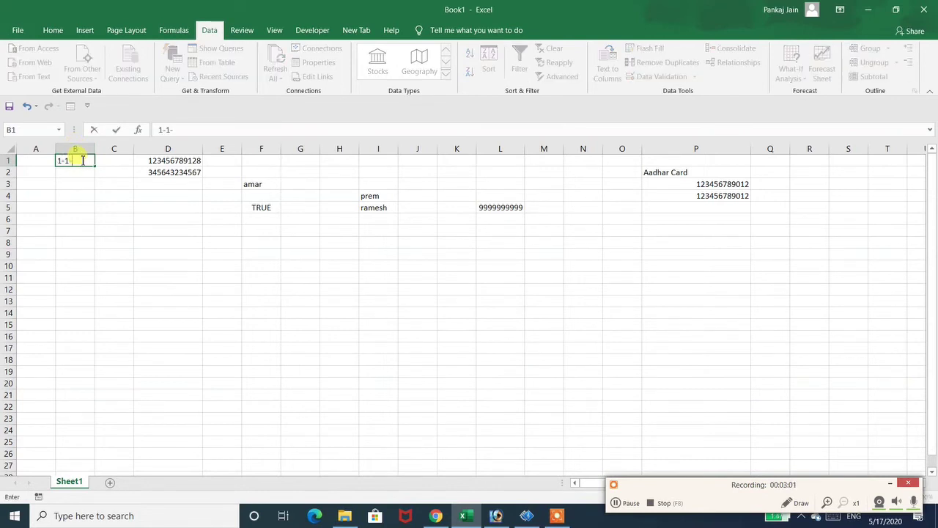
{"action": "type", "text": "2000"}
{"action": "key", "text": "Return"}
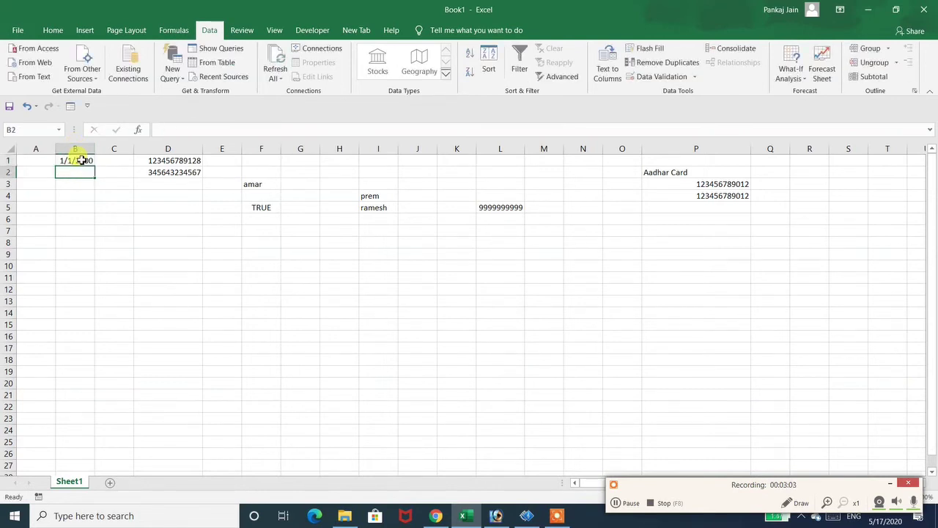
- Try to change the date in cell B1 to 1/1/2004, then cancel the entry
{"action": "left_click", "coordinate": [81, 160]}
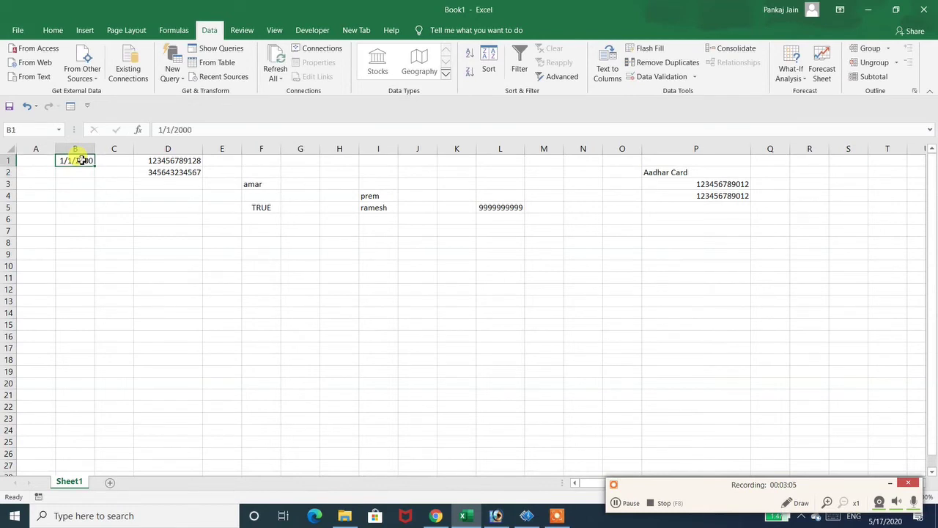
{"action": "left_click", "coordinate": [211, 127]}
{"action": "key", "text": "BackSpace"}
{"action": "type", "text": "4"}
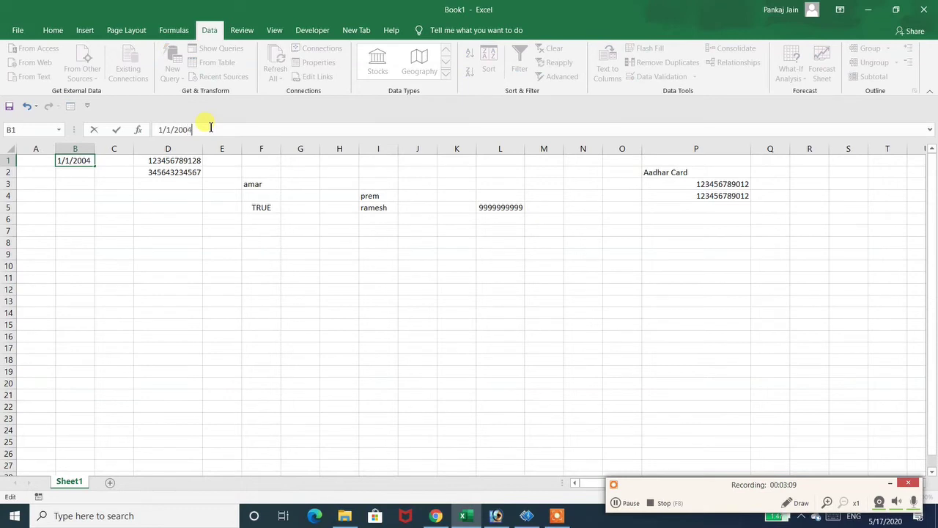
{"action": "key", "text": "Return"}
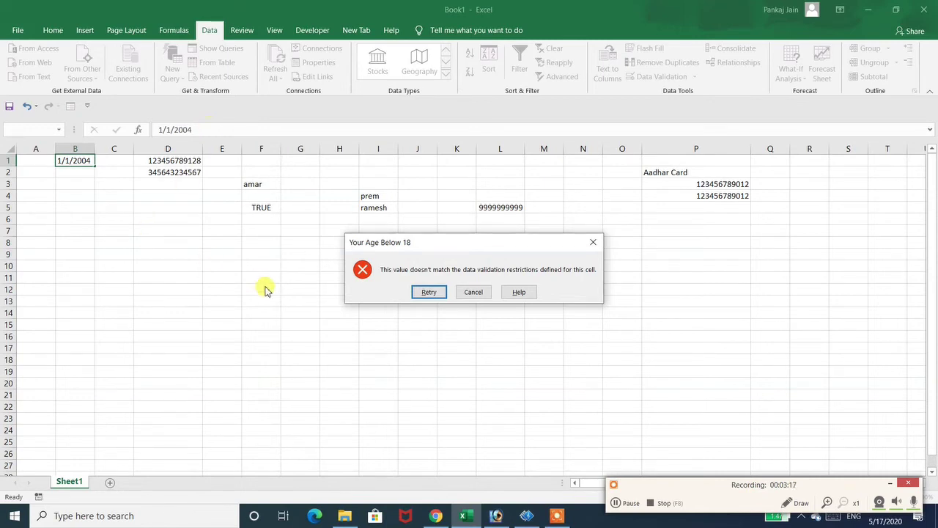
{"action": "left_click", "coordinate": [461, 292]}
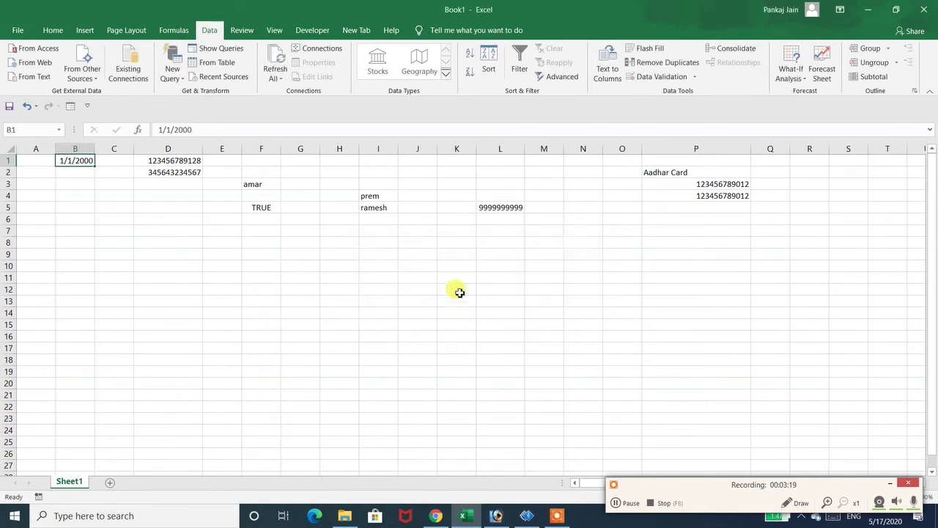
{"action": "left_click", "coordinate": [614, 501]}
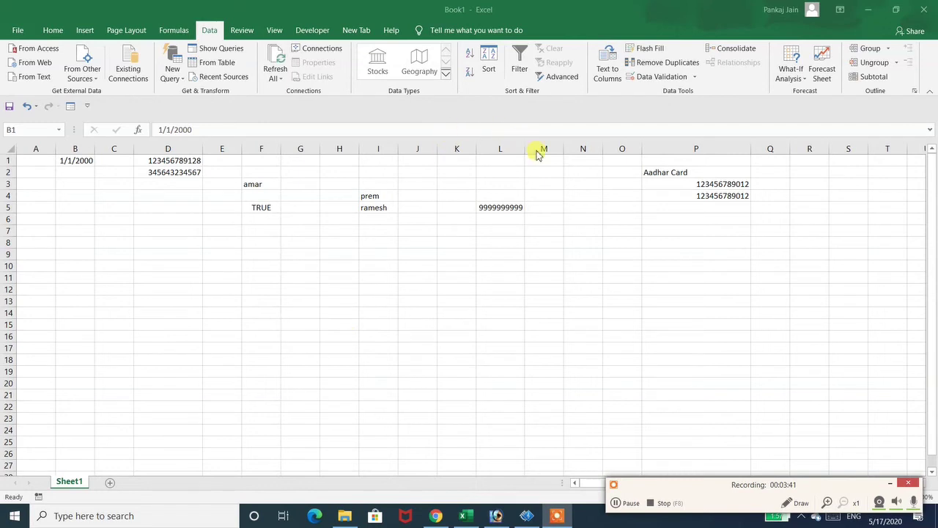
- Apply data validation to column N that allows only times between 10:00 AM and 3:00 PM
{"action": "left_click", "coordinate": [583, 149]}
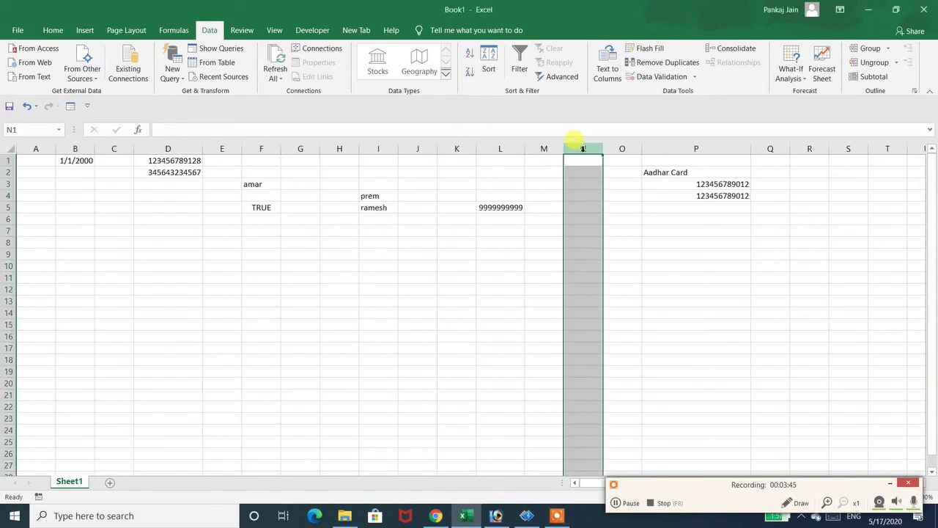
{"action": "left_click", "coordinate": [662, 77]}
{"action": "left_click", "coordinate": [483, 261]}
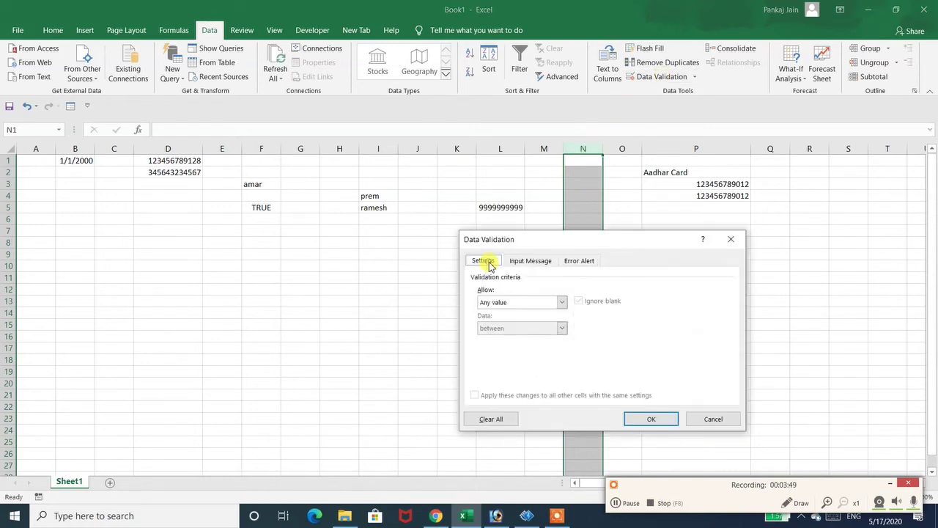
{"action": "left_click", "coordinate": [499, 304]}
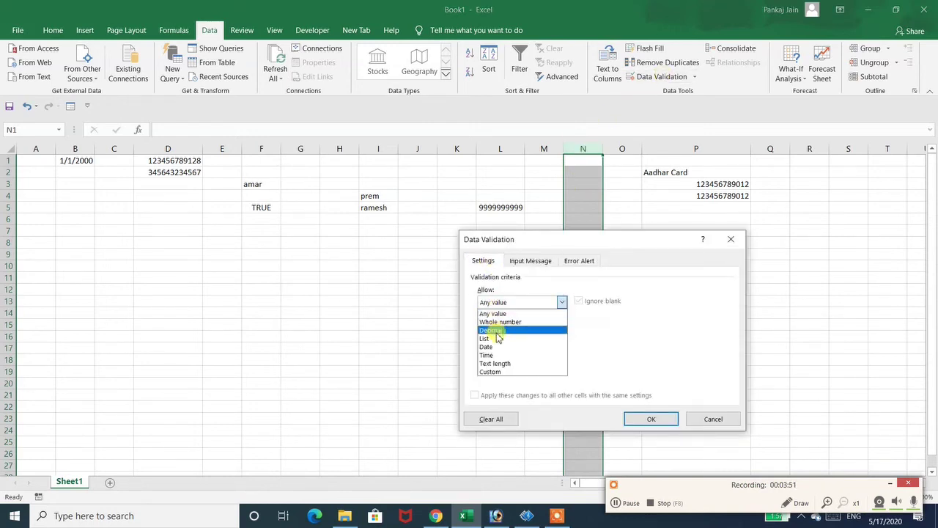
{"action": "left_click", "coordinate": [497, 356]}
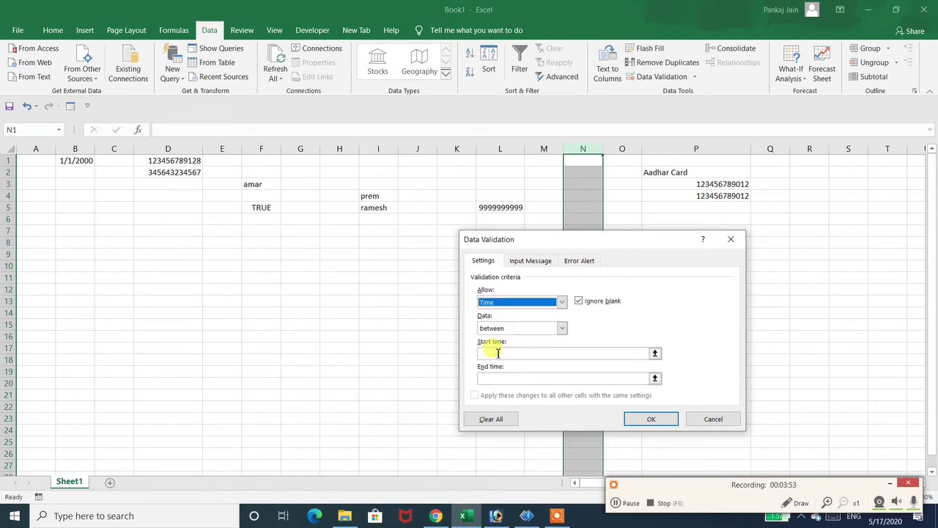
{"action": "left_click", "coordinate": [497, 353]}
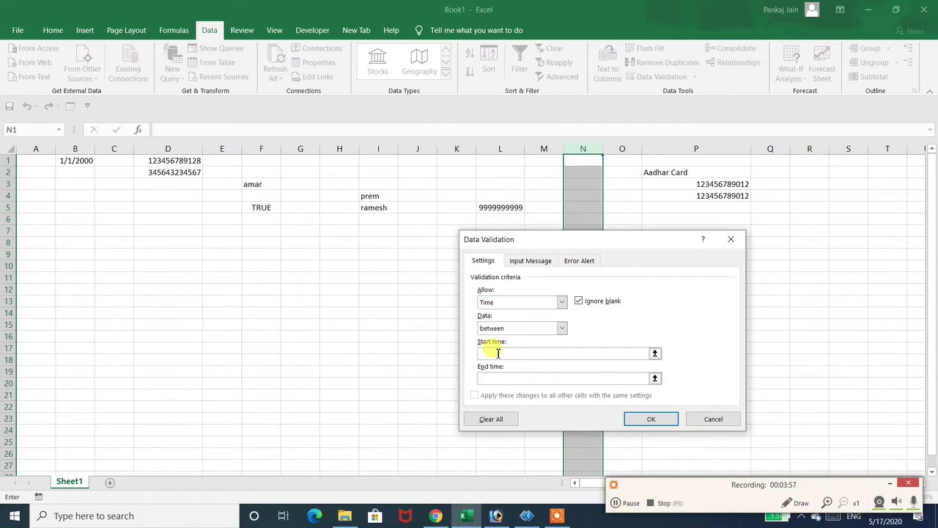
{"action": "type", "text": "10:00 AM"}
{"action": "key", "text": "Tab"}
{"action": "type", "text": "3:00 PM"}
{"action": "left_click", "coordinate": [651, 420]}
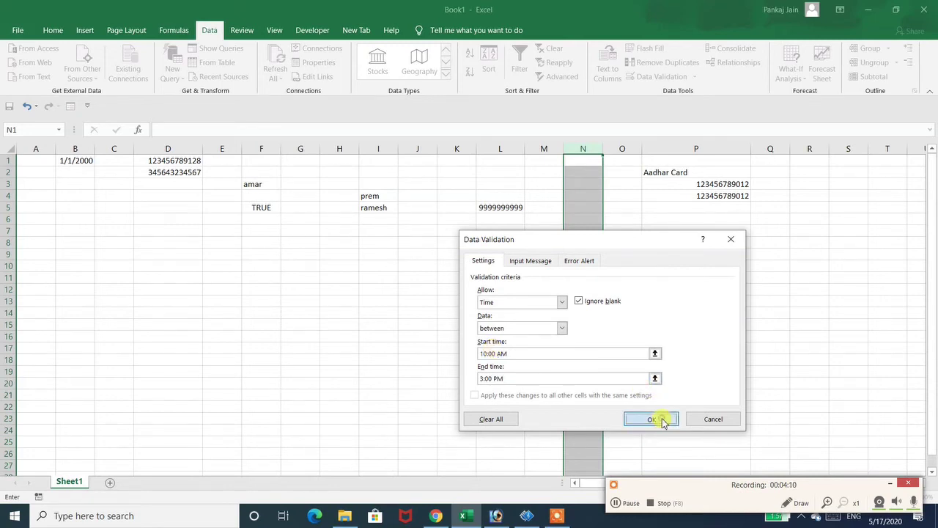
- Try to enter the time 4:00 pm in cell N2, then cancel the entry
{"action": "left_click", "coordinate": [582, 173]}
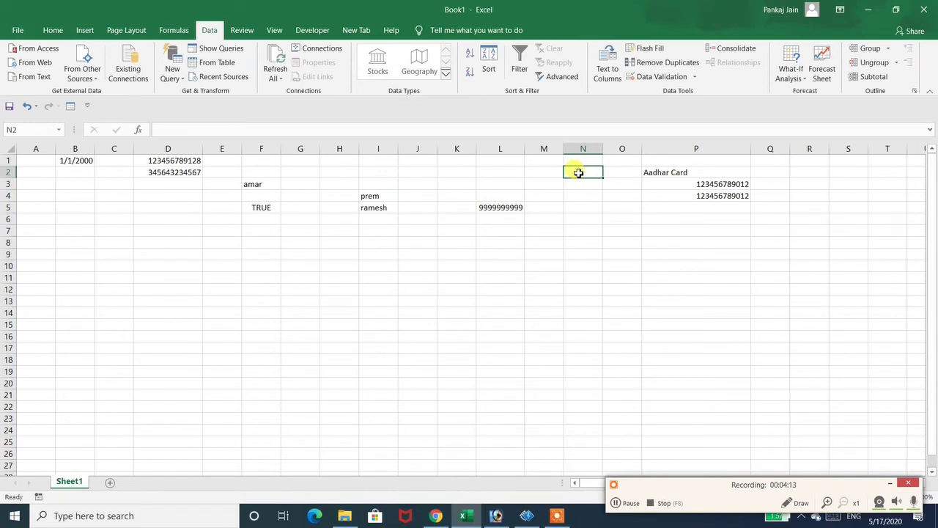
{"action": "type", "text": "4:00 pm"}
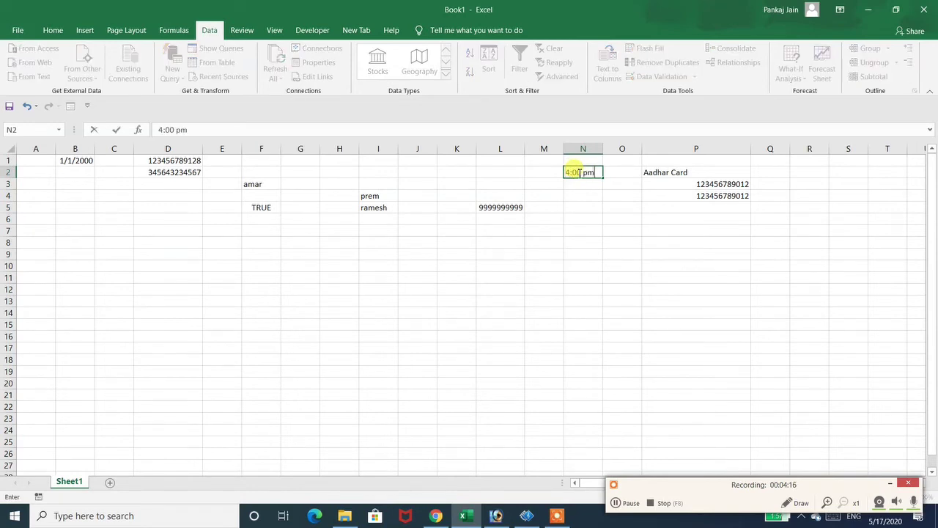
{"action": "key", "text": "Return"}
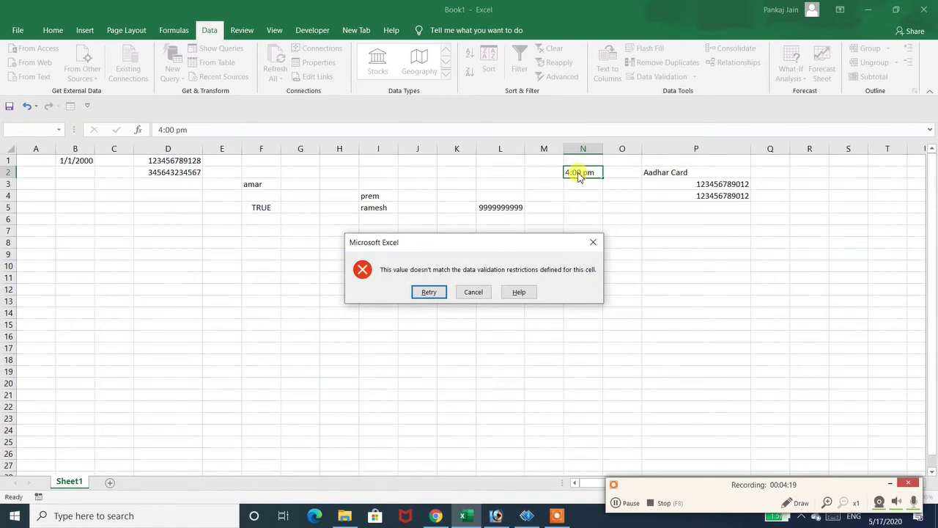
{"action": "left_click", "coordinate": [475, 291]}
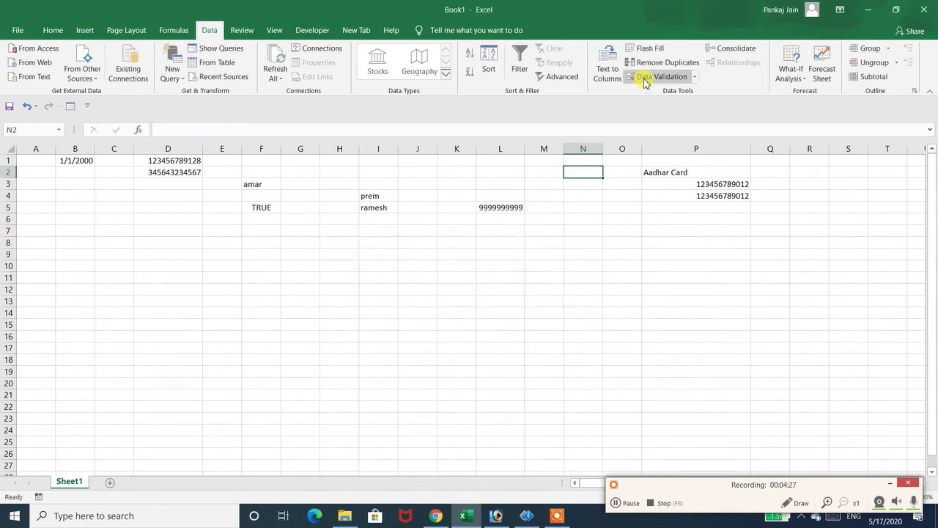
- Set the error alert title of cell N2's time validation to "Appointment fix only 10 to 3" and apply it
{"action": "left_click", "coordinate": [643, 77]}
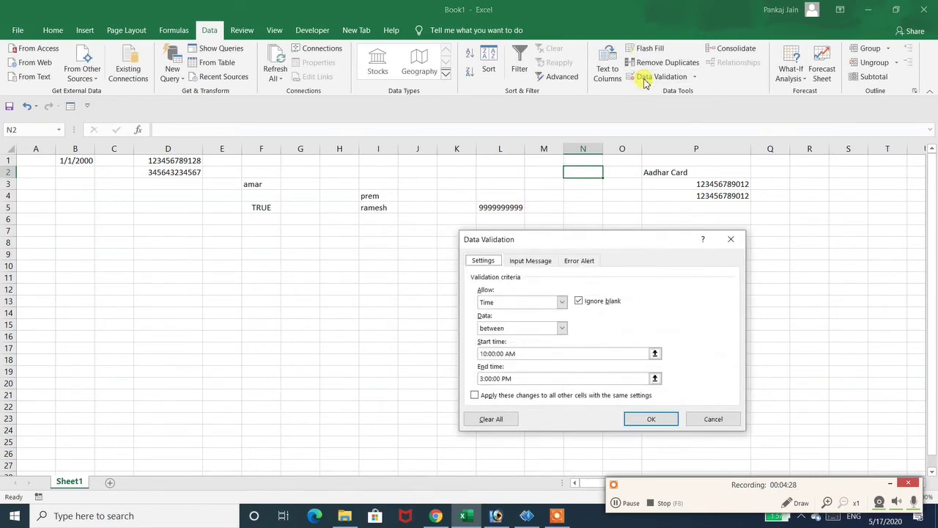
{"action": "left_click", "coordinate": [585, 262]}
{"action": "left_click", "coordinate": [621, 320]}
{"action": "type", "text": "App"}
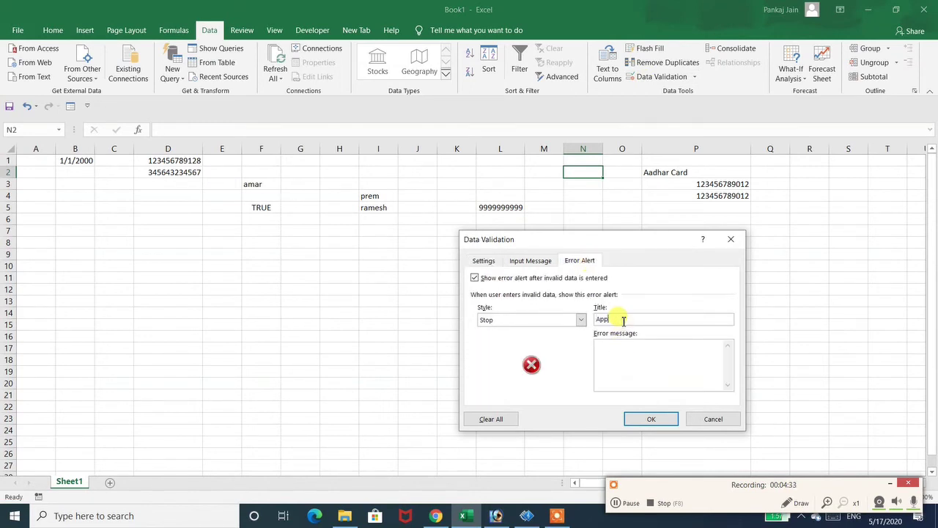
{"action": "type", "text": "ointment fix only 10 to 3"}
{"action": "left_click", "coordinate": [655, 417]}
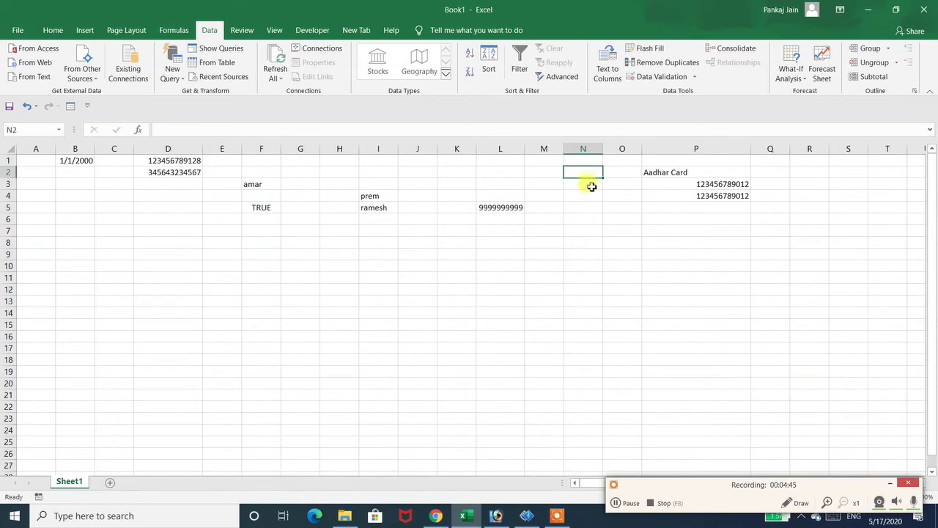
- Test the custom error alert by trying 4:00 pm in cell N2 again, then cancel the entry
{"action": "type", "text": "4:p"}
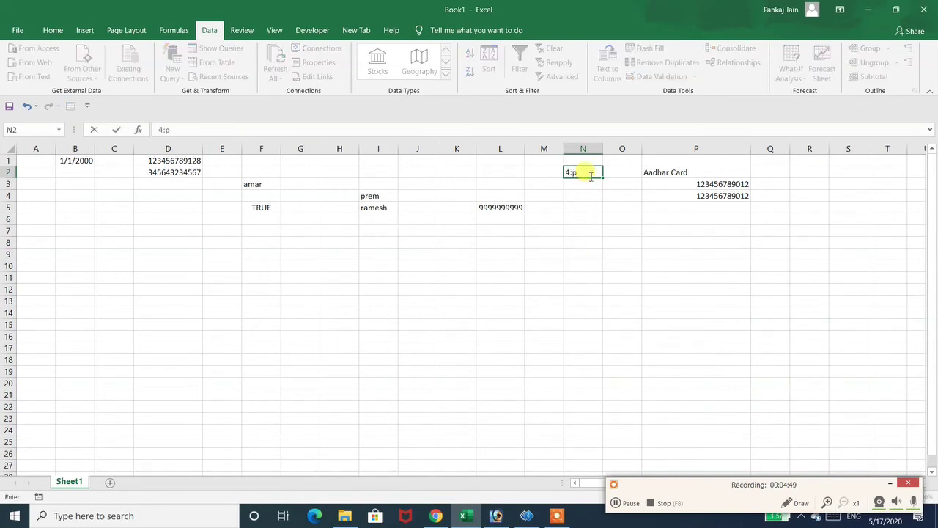
{"action": "key", "text": "BackSpace"}
{"action": "type", "text": "00 pm"}
{"action": "key", "text": "Return"}
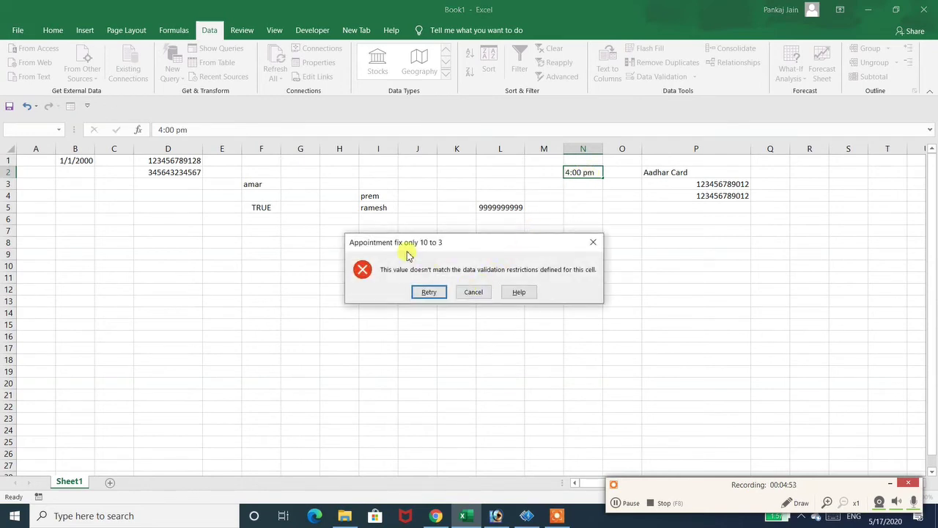
{"action": "left_click", "coordinate": [482, 290]}
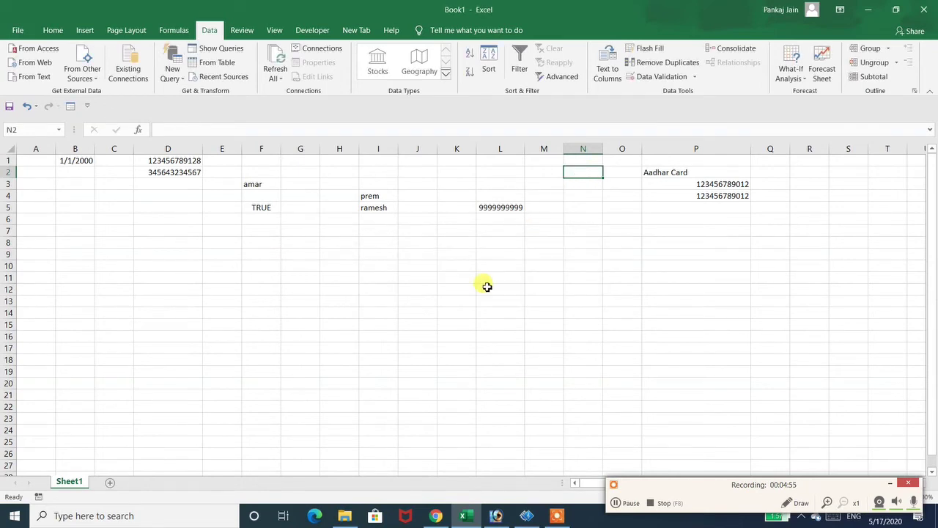
- Enter the time 2:00 pm in cell N2
{"action": "type", "text": "2:00"}
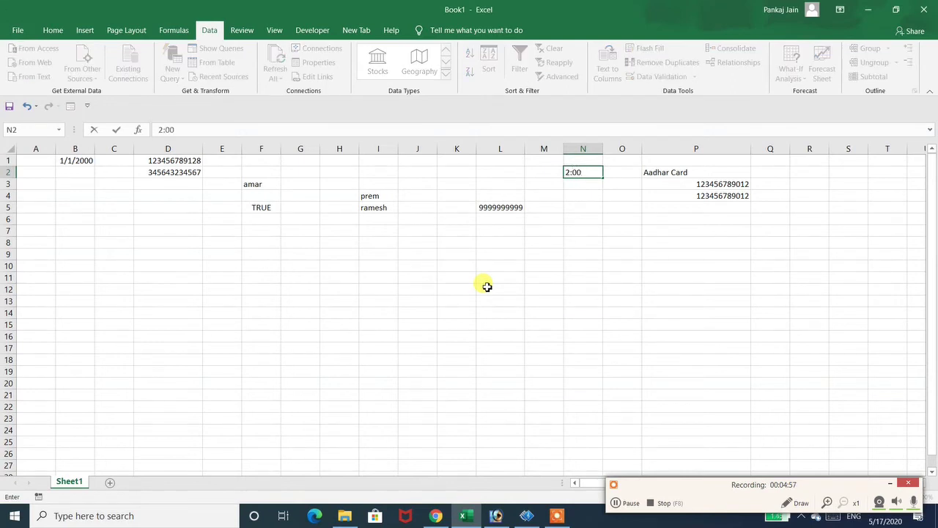
{"action": "type", "text": " pm"}
{"action": "key", "text": "Return"}
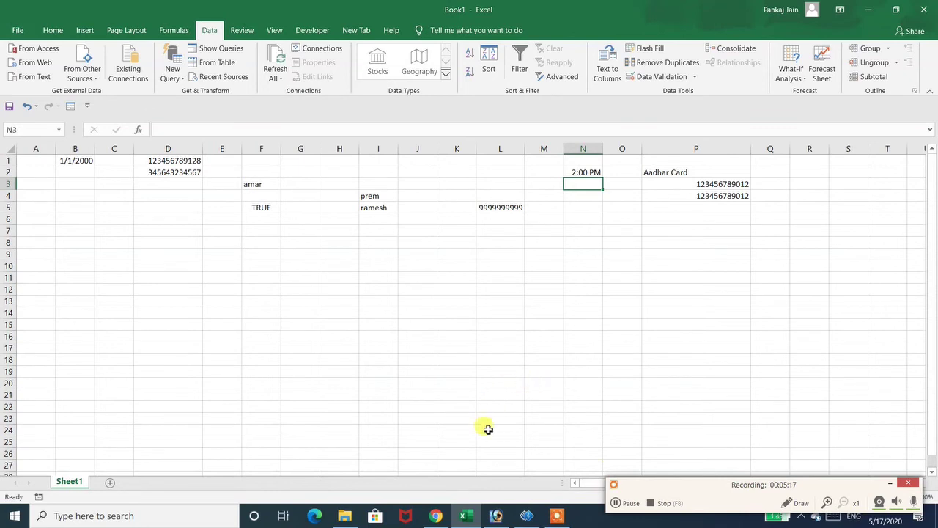
{"action": "left_click", "coordinate": [620, 504]}
{"action": "left_click", "coordinate": [620, 504]}
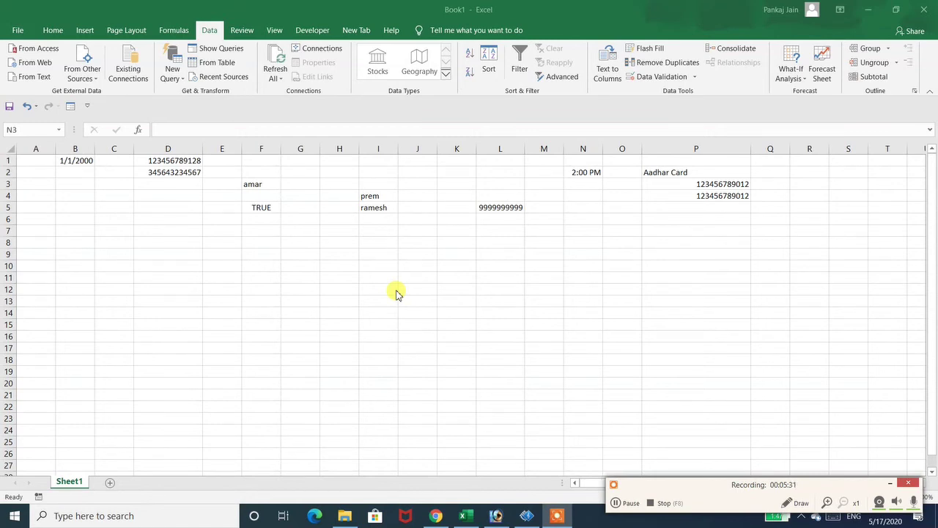
- Replace cell N6's time validation with a custom rule using the formula =isnumber(n6)=true
{"action": "left_click", "coordinate": [587, 221]}
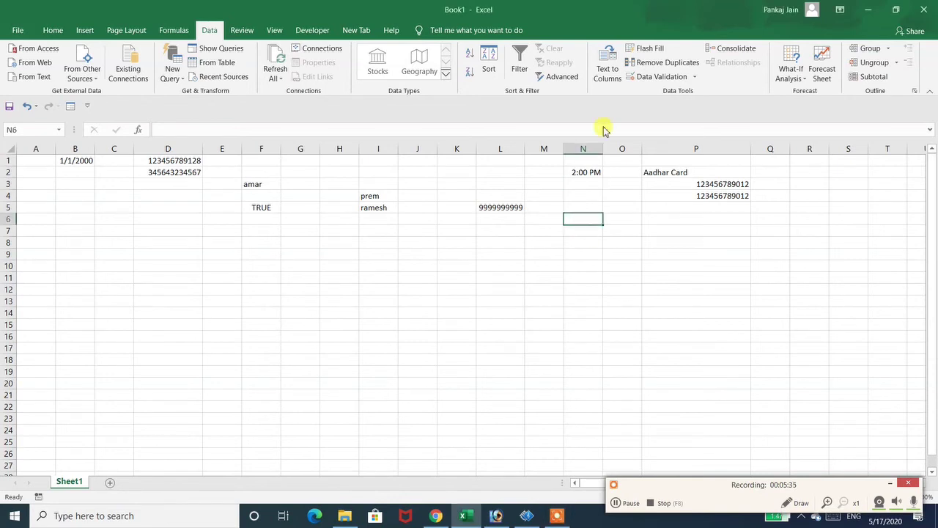
{"action": "left_click", "coordinate": [652, 78]}
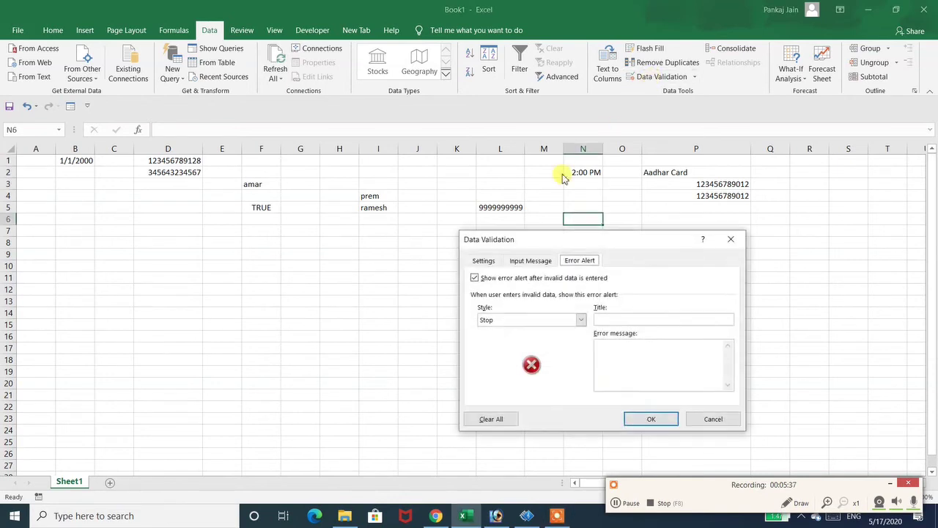
{"action": "left_click", "coordinate": [493, 258]}
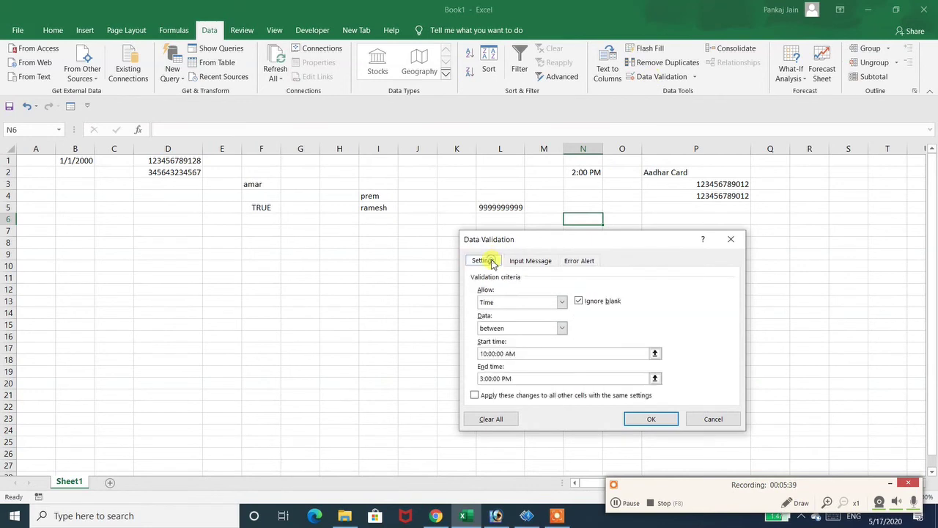
{"action": "left_click", "coordinate": [497, 304]}
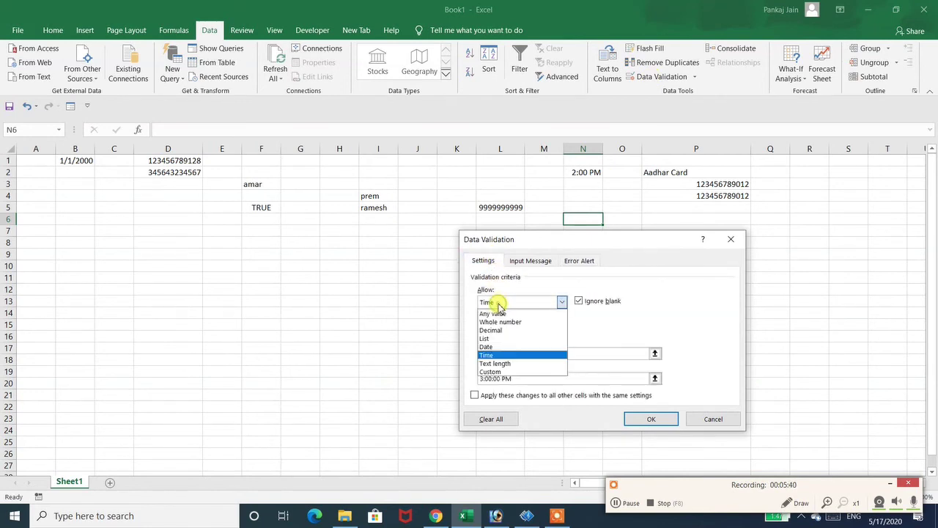
{"action": "left_click", "coordinate": [500, 375]}
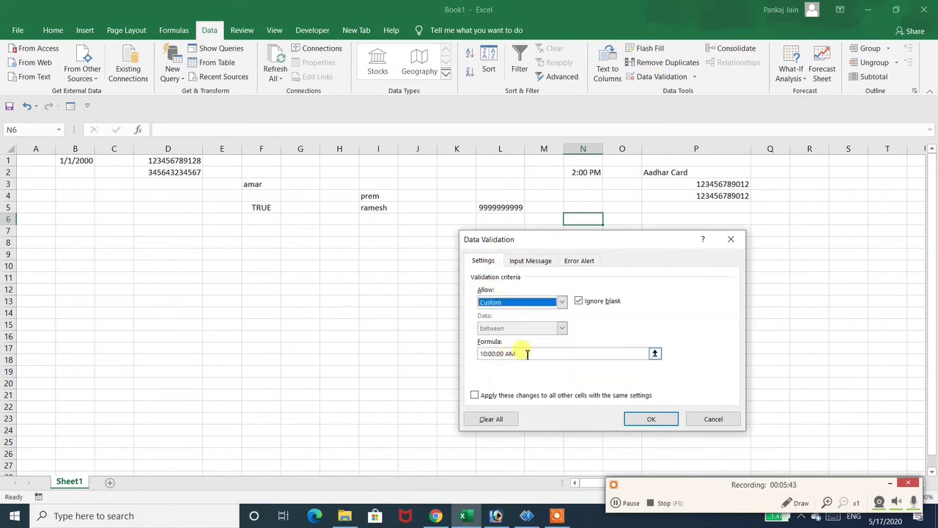
{"action": "left_click_drag", "start_coordinate": [525, 353], "coordinate": [443, 345]}
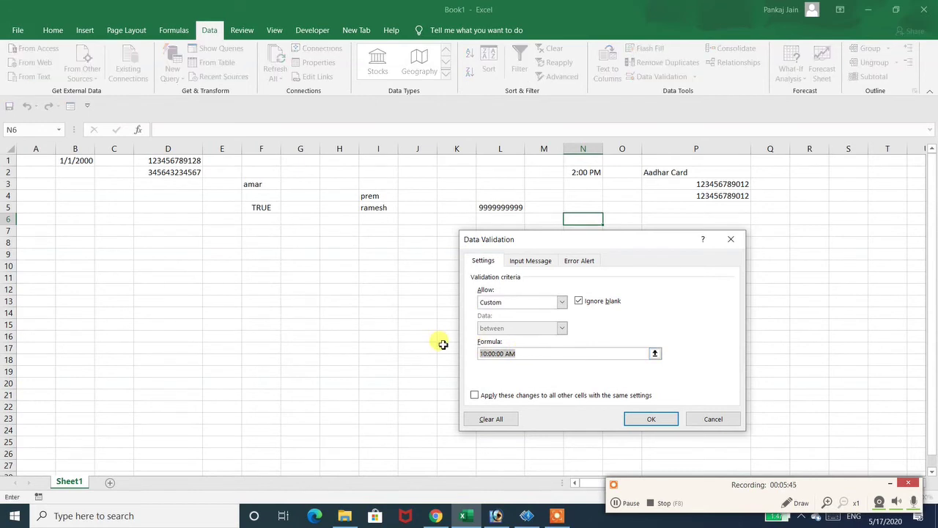
{"action": "type", "text": "=isnumber("}
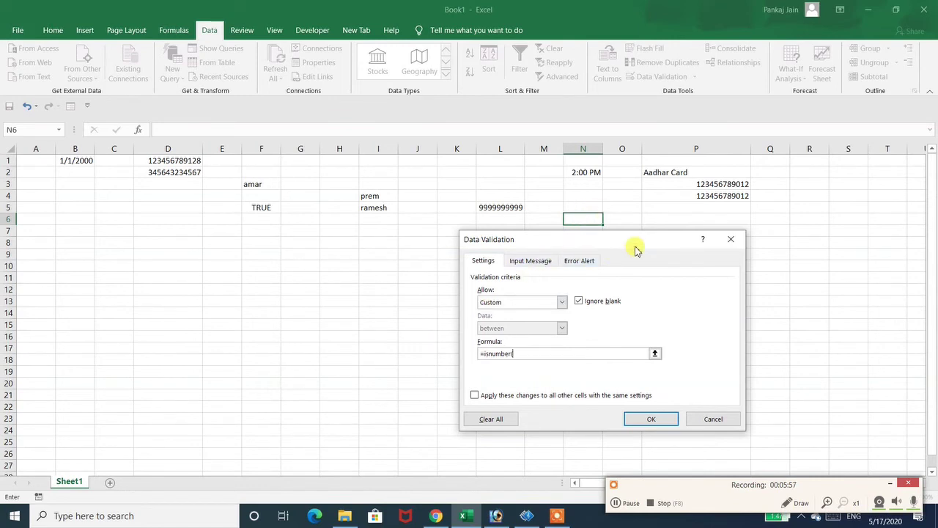
{"action": "type", "text": "n6)=true"}
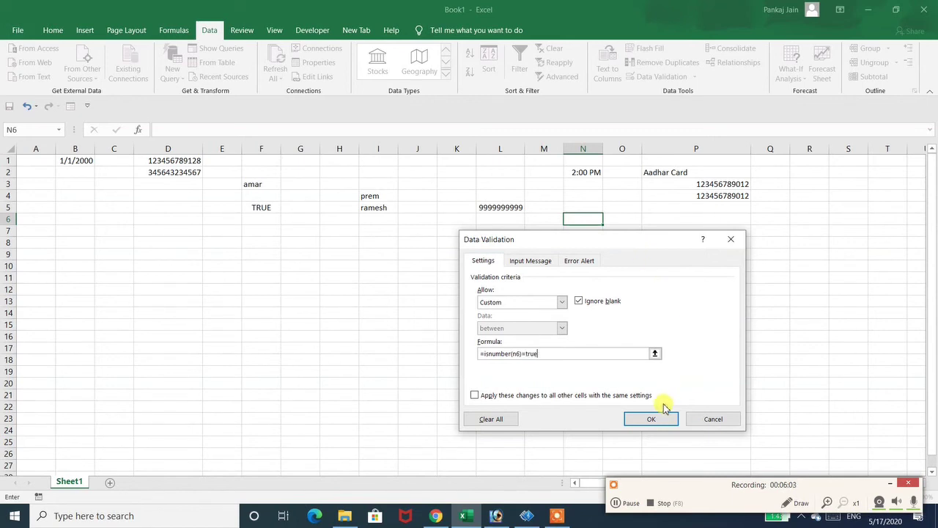
{"action": "left_click", "coordinate": [662, 415]}
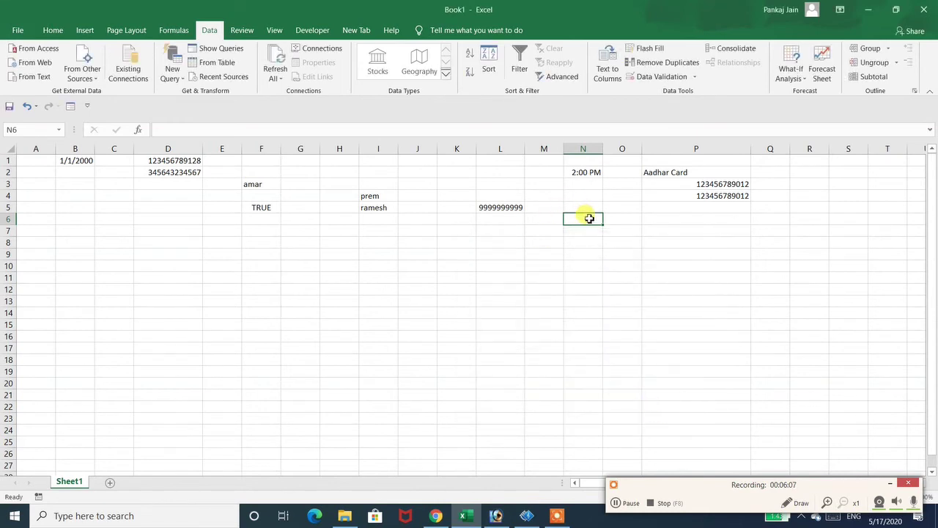
- Set the error alert title of cell N6's number validation to "only number accept" and apply it
{"action": "left_click", "coordinate": [645, 76]}
{"action": "left_click", "coordinate": [578, 261]}
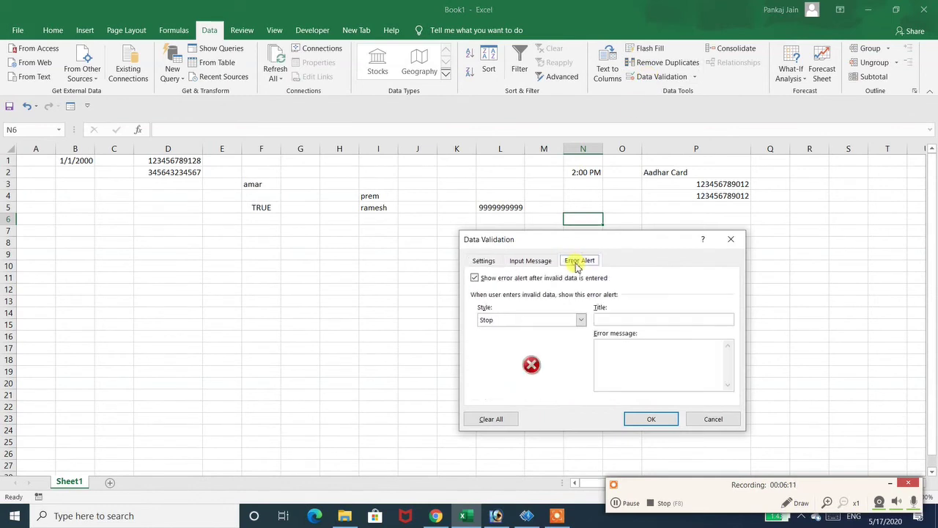
{"action": "left_click", "coordinate": [609, 319]}
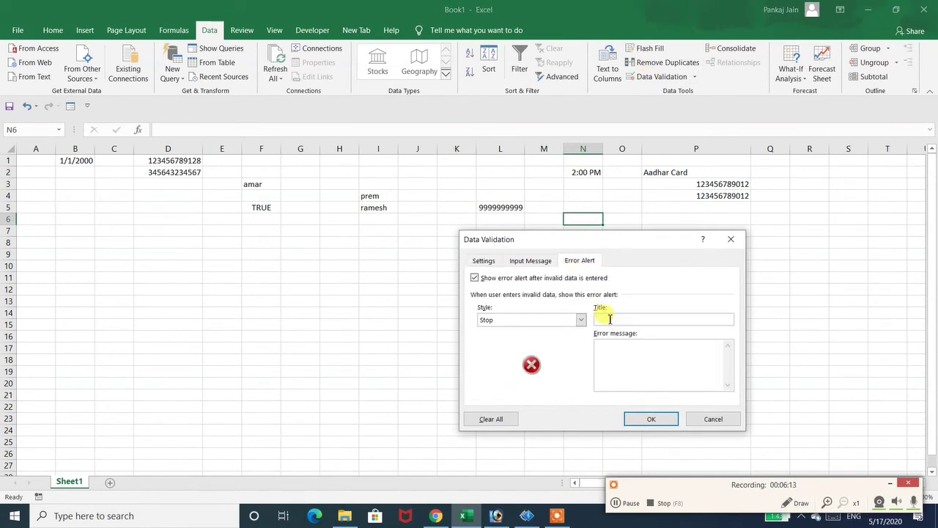
{"action": "type", "text": "only number accepts"}
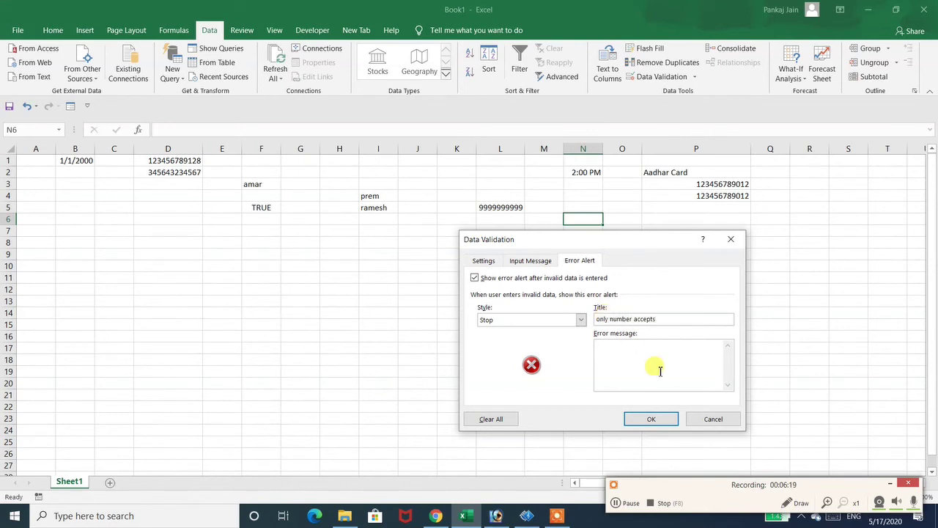
{"action": "key", "text": "BackSpace"}
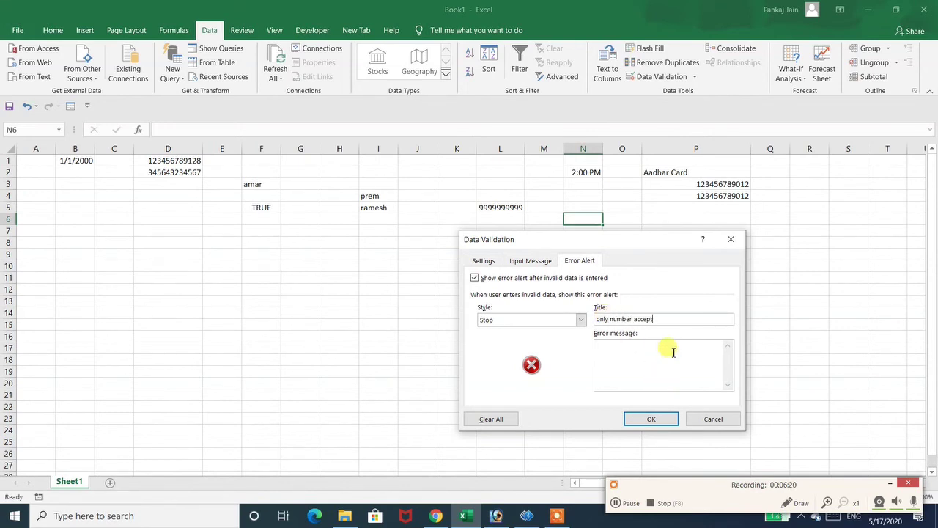
{"action": "left_click", "coordinate": [629, 422]}
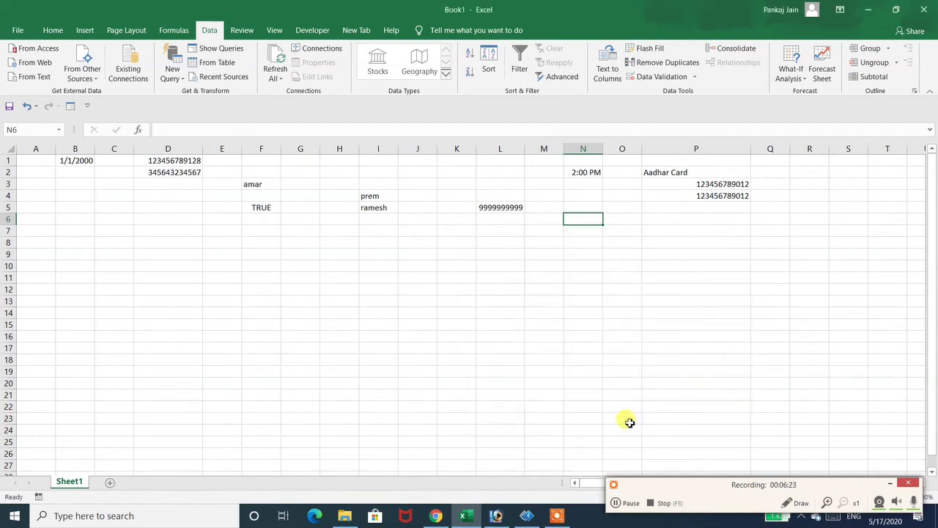
- Enter 14 in cell N6 and test the number-only rule by trying the word "text", cancelling that entry
{"action": "type", "text": "14"}
{"action": "key", "text": "Return"}
{"action": "key", "text": "Up"}
{"action": "type", "text": "text"}
{"action": "key", "text": "Return"}
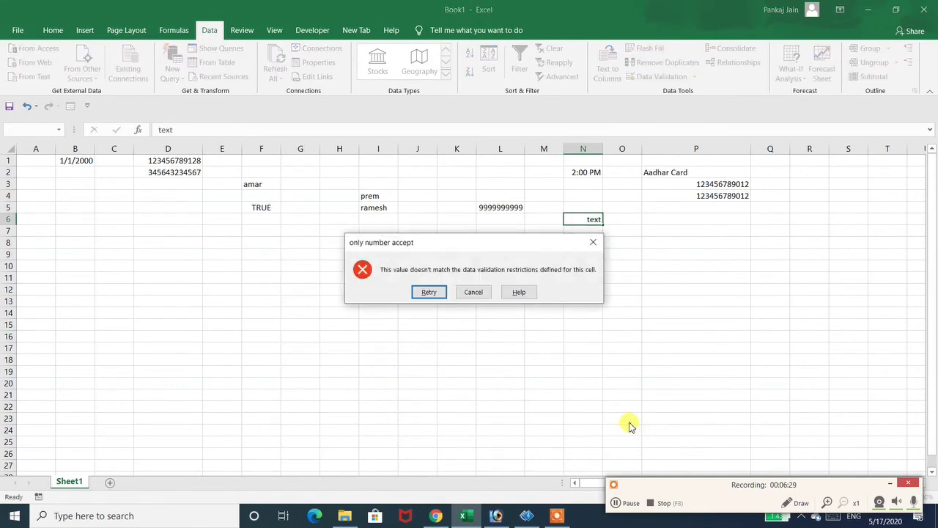
{"action": "left_click", "coordinate": [470, 294]}
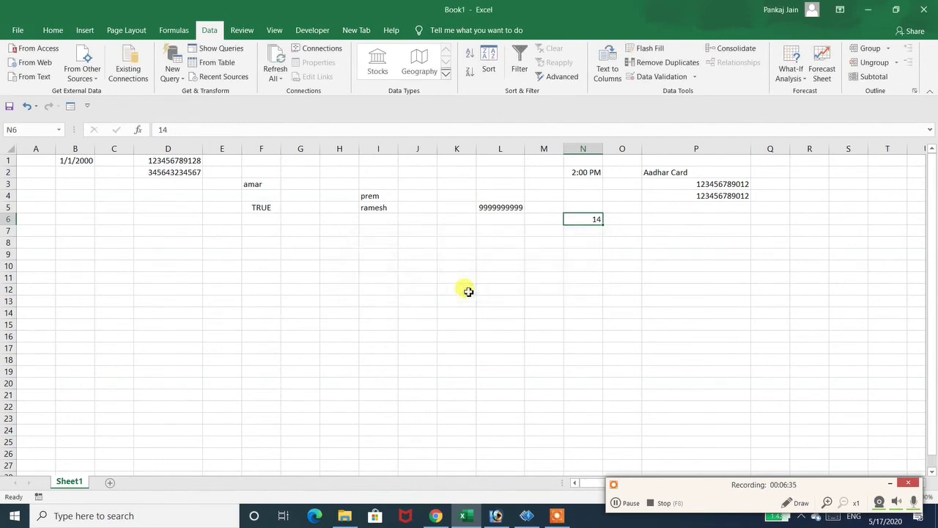
{"action": "left_click", "coordinate": [635, 502]}
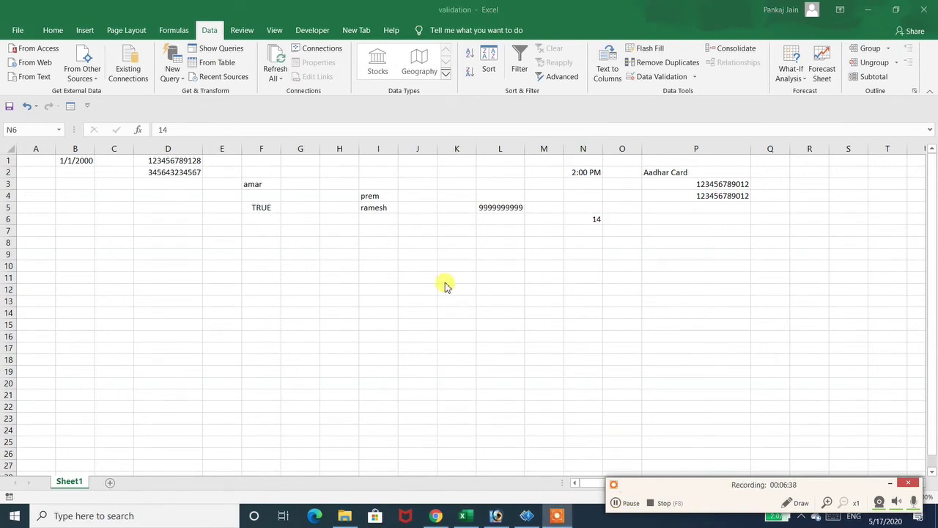
{"action": "left_click", "coordinate": [82, 301]}
{"action": "left_click", "coordinate": [82, 301]}
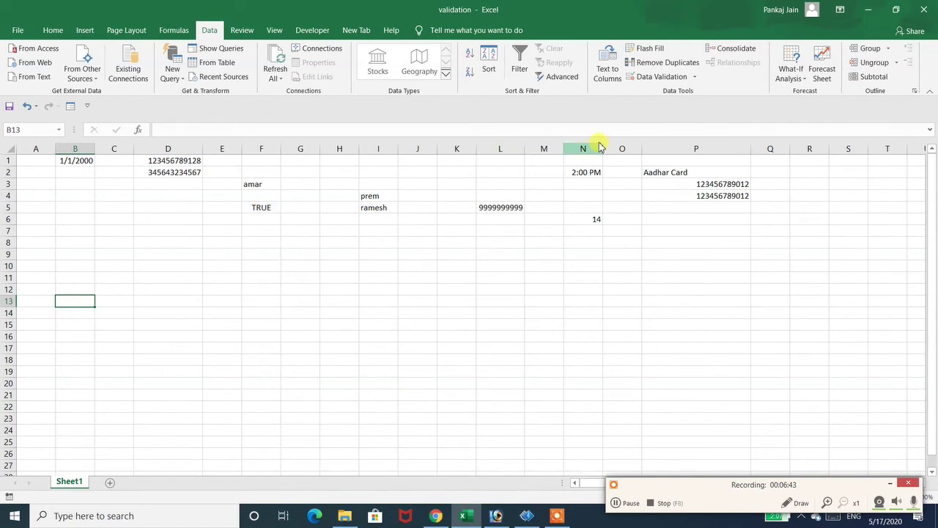
- Enter the cities Agra, Delhi, Mumbai and Pune in cells T1 to T4
{"action": "left_click", "coordinate": [880, 164]}
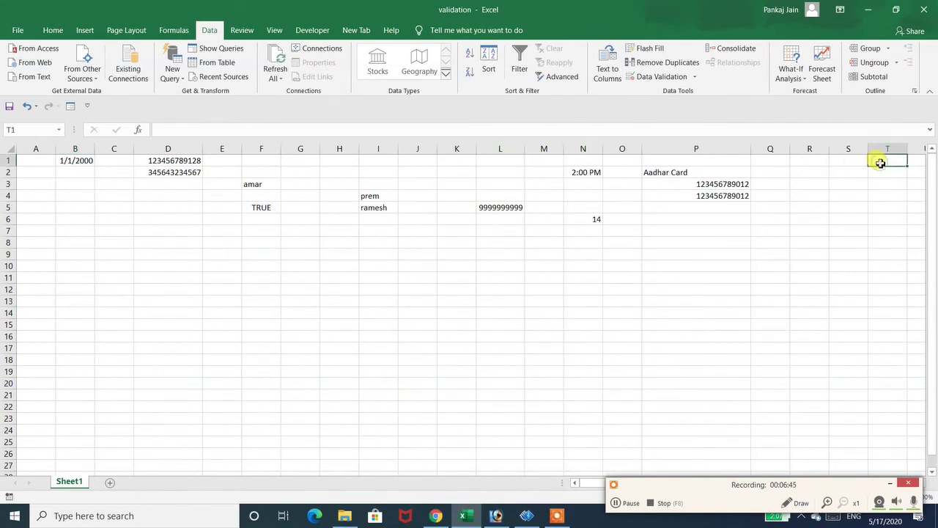
{"action": "type", "text": "Age"}
{"action": "key", "text": "Return"}
{"action": "type", "text": "Delhi"}
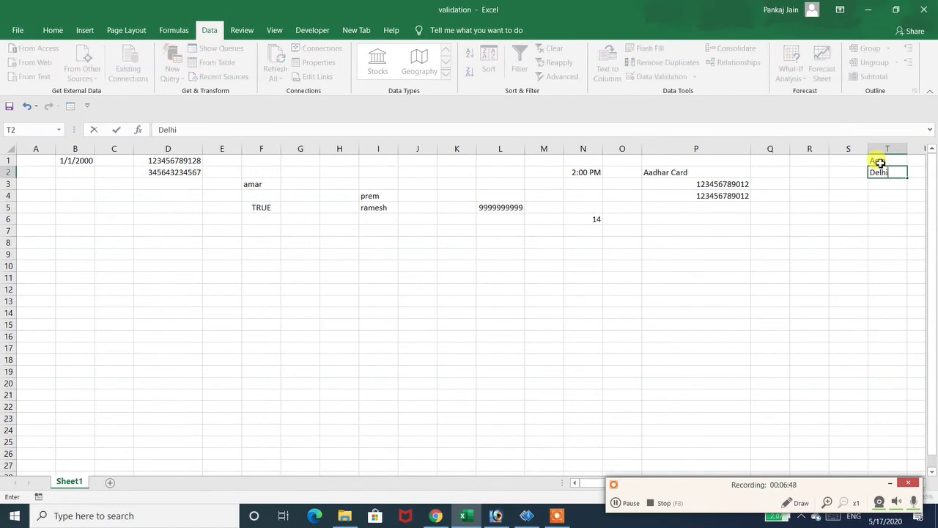
{"action": "key", "text": "Return"}
{"action": "type", "text": "Mumbai"}
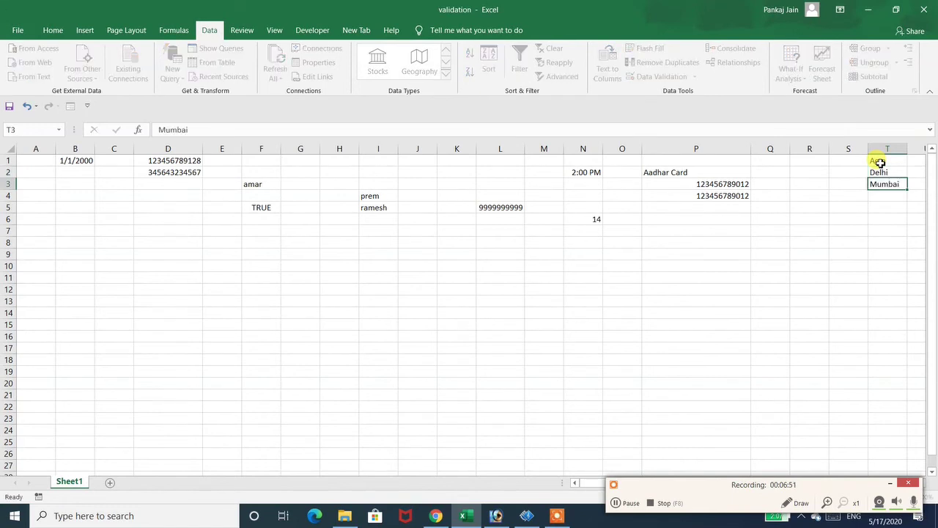
{"action": "key", "text": "Return"}
{"action": "type", "text": "Pune"}
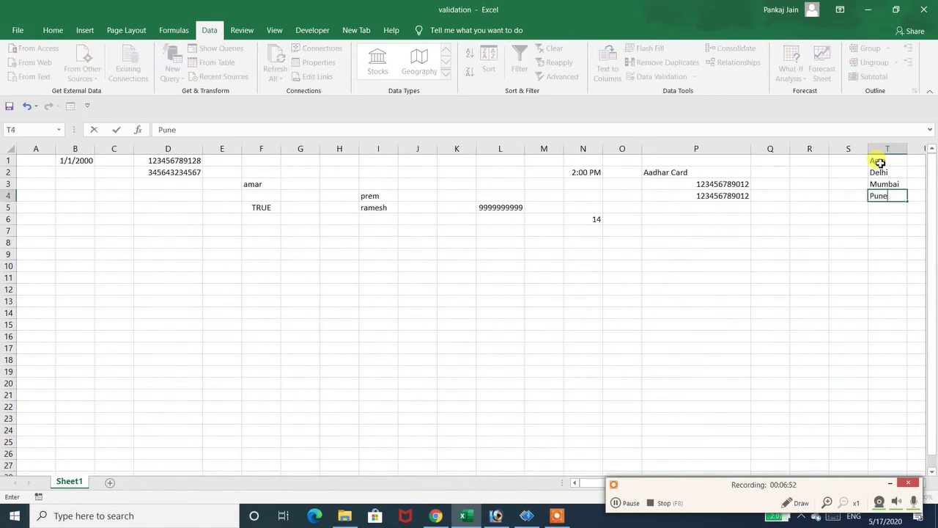
{"action": "key", "text": "Return"}
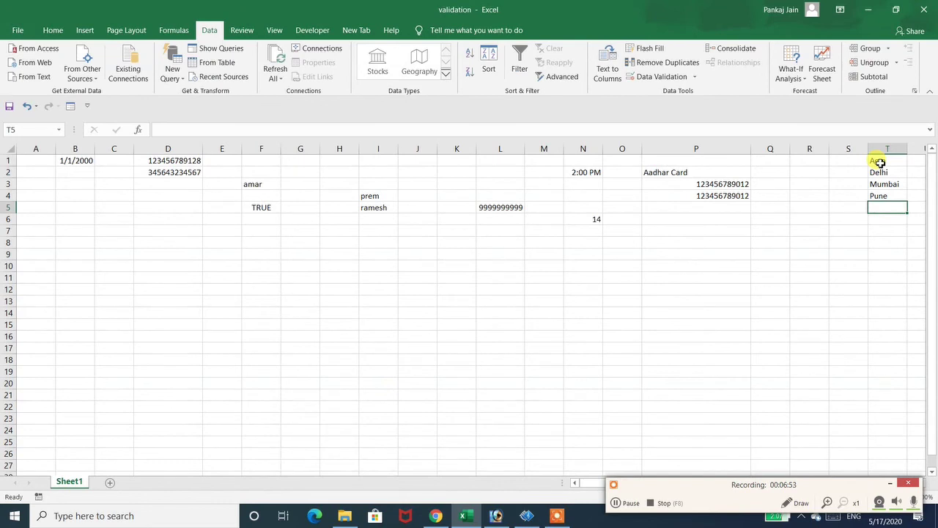
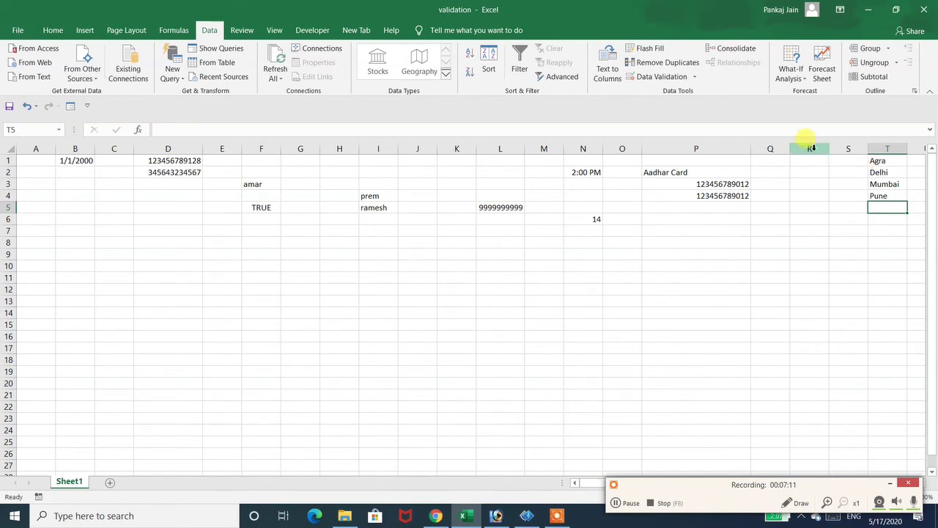
- Set up a List data validation for the whole of column R with the source =$r:$r
{"action": "left_click", "coordinate": [812, 149]}
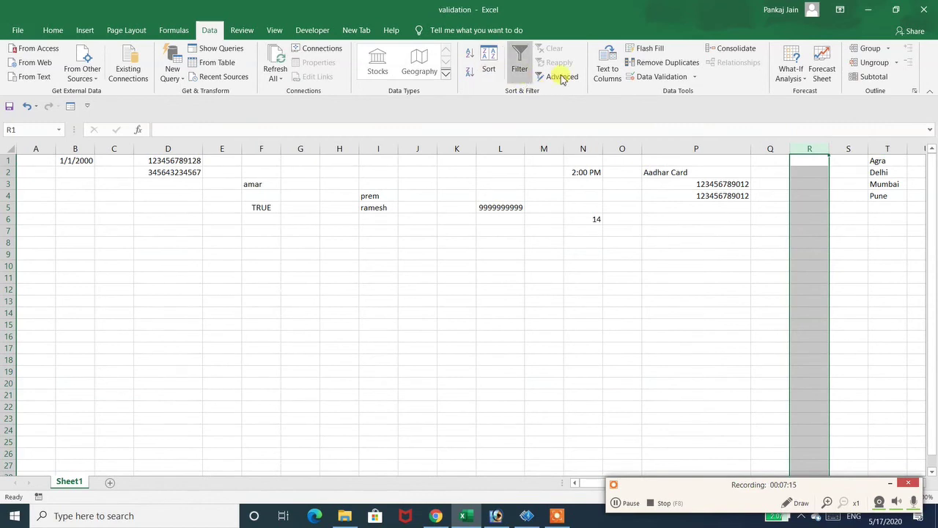
{"action": "left_click", "coordinate": [657, 78]}
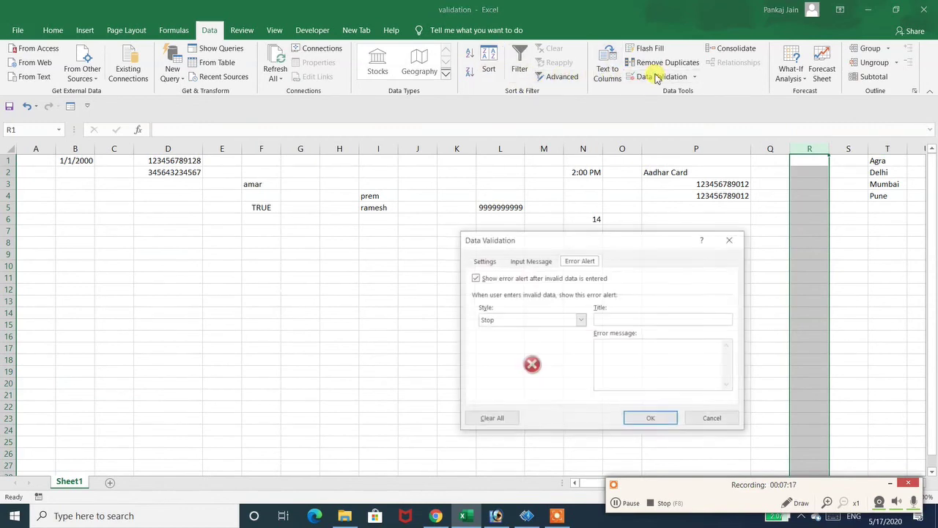
{"action": "left_click", "coordinate": [484, 261]}
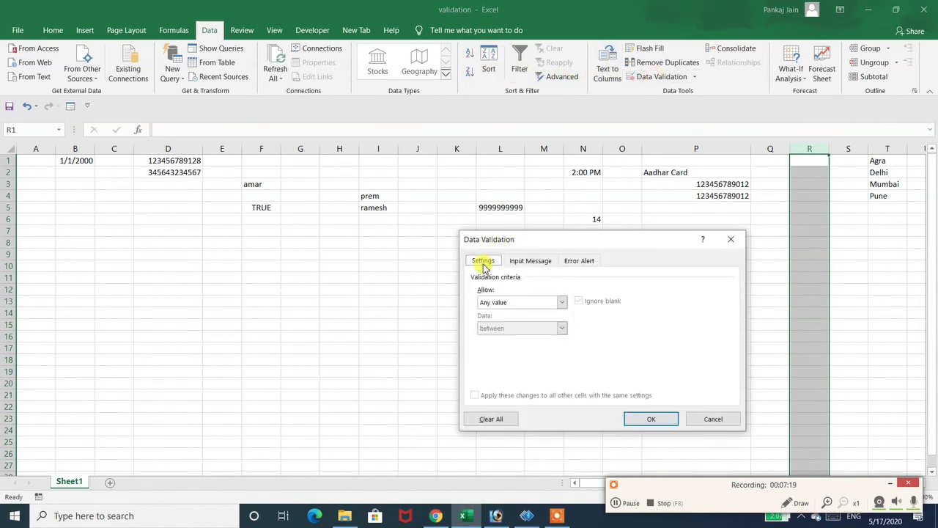
{"action": "left_click", "coordinate": [497, 302]}
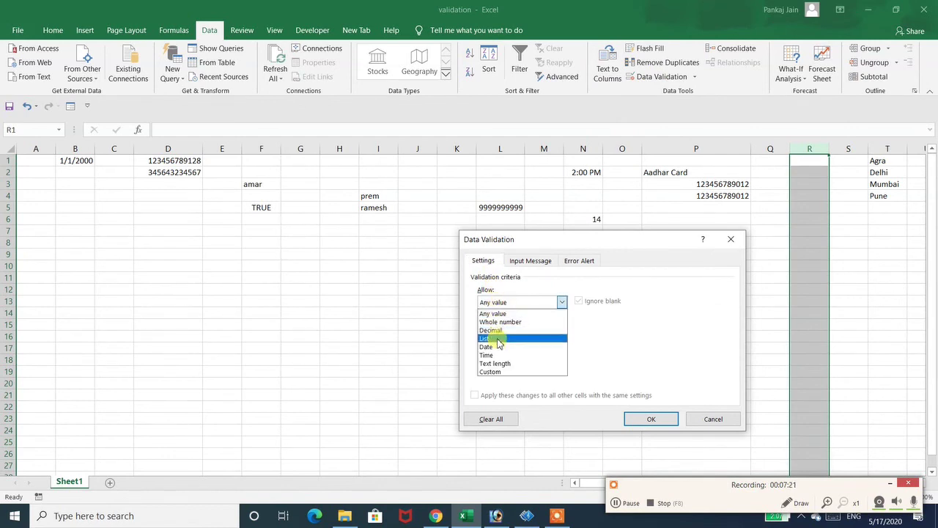
{"action": "left_click", "coordinate": [498, 338]}
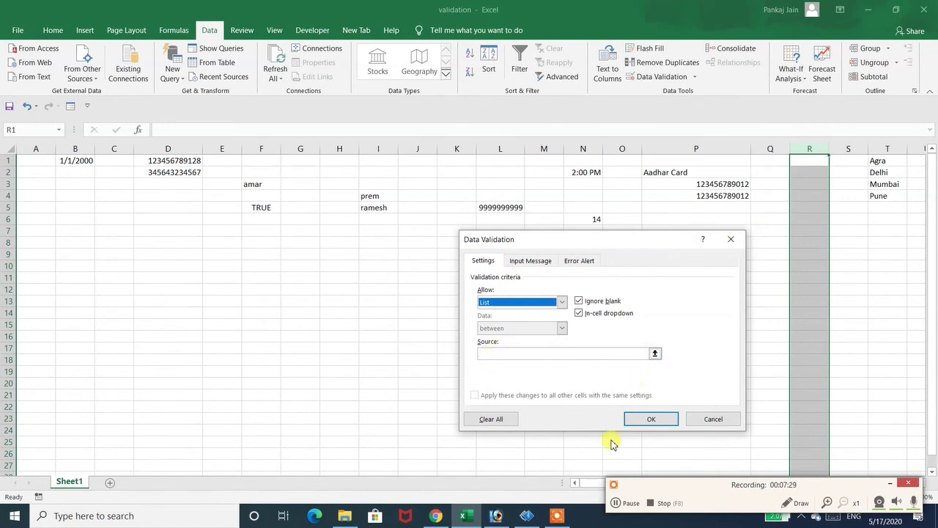
{"action": "left_click", "coordinate": [625, 503]}
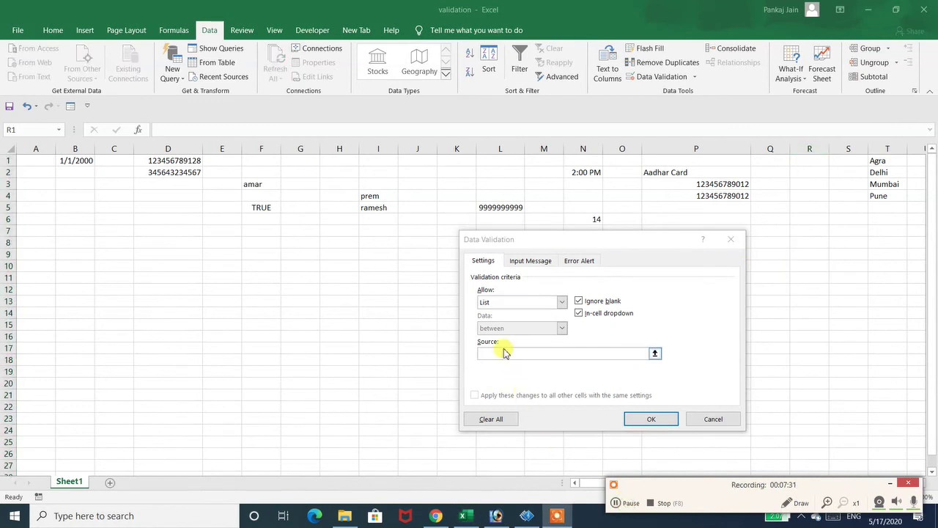
{"action": "left_click", "coordinate": [505, 355]}
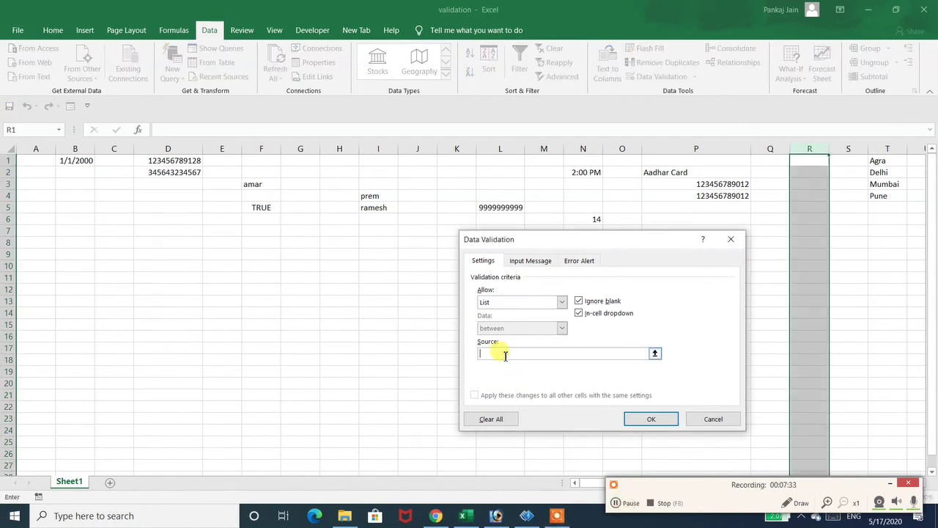
{"action": "type", "text": "="}
{"action": "type", "text": "$r:$r"}
- Give column R's validation a Warning-style error alert titled "this city is not our list" and apply it
{"action": "left_click", "coordinate": [528, 262]}
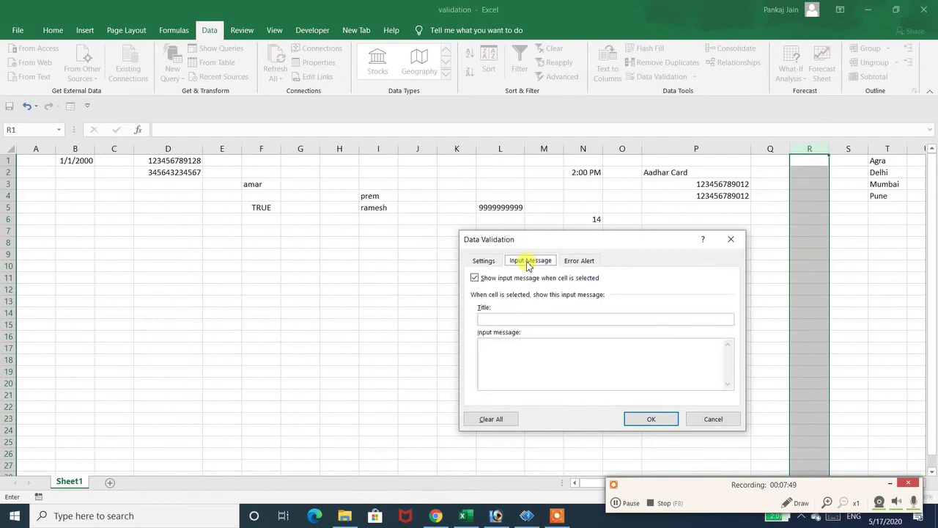
{"action": "left_click", "coordinate": [579, 262]}
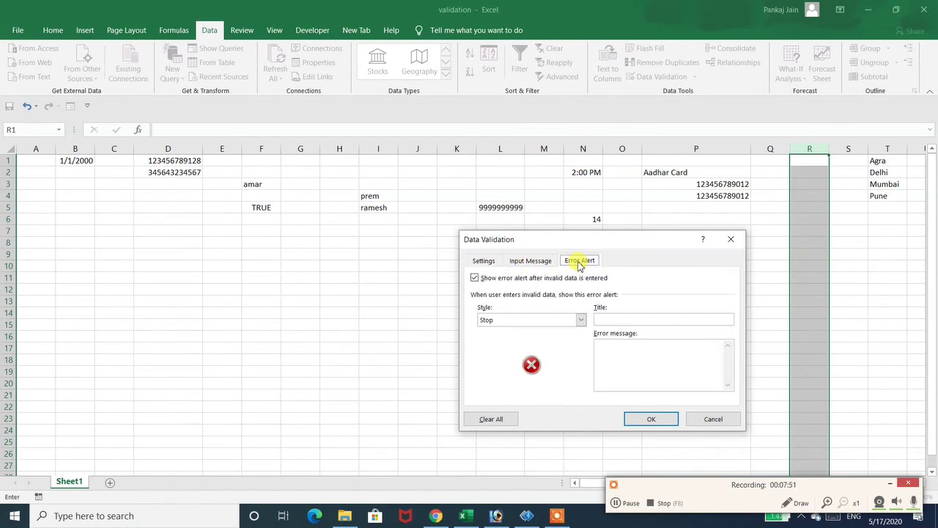
{"action": "left_click", "coordinate": [578, 319]}
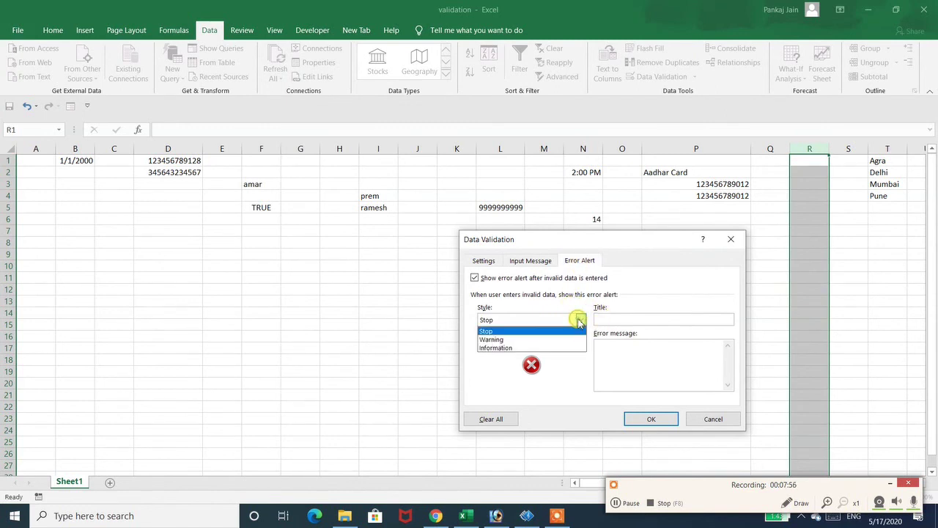
{"action": "left_click", "coordinate": [523, 341]}
{"action": "left_click", "coordinate": [623, 318]}
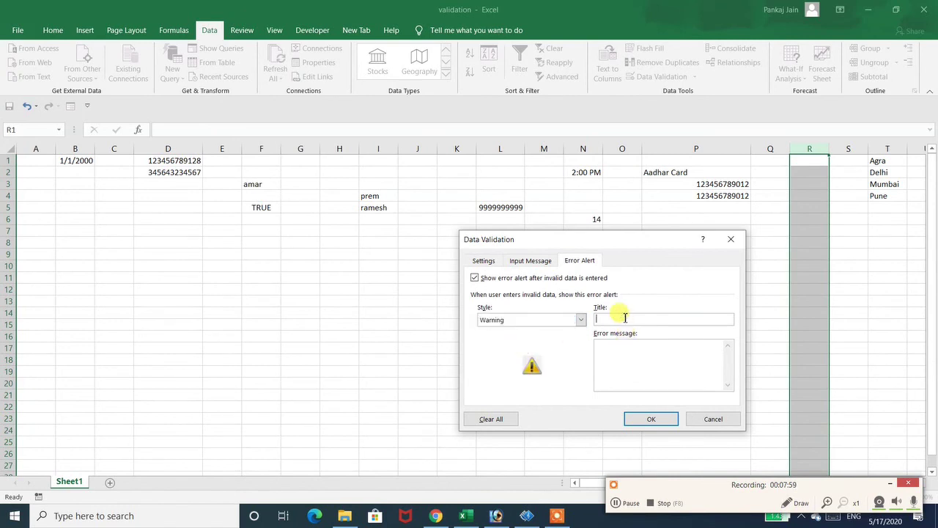
{"action": "type", "text": "this city is not our list"}
{"action": "left_click", "coordinate": [652, 419]}
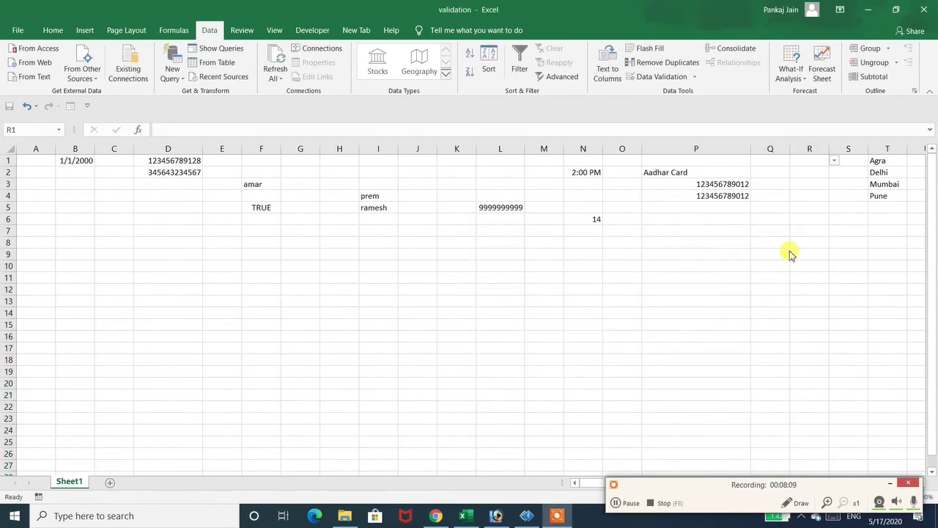
- Test column R's list validation by entering Agra, Pune and Thane in cells R2 to R4
{"action": "left_click", "coordinate": [800, 176]}
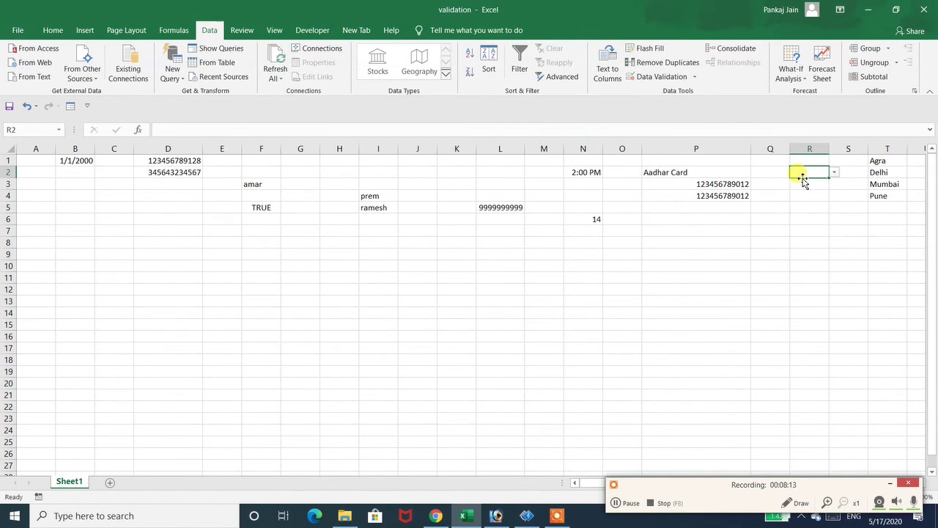
{"action": "type", "text": "Agra"}
{"action": "key", "text": "Return"}
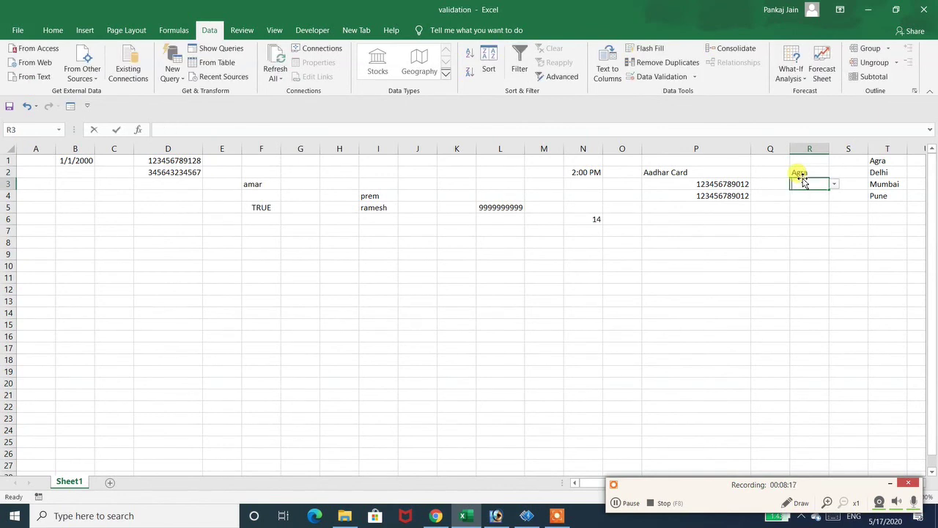
{"action": "type", "text": "Pune"}
{"action": "key", "text": "Return"}
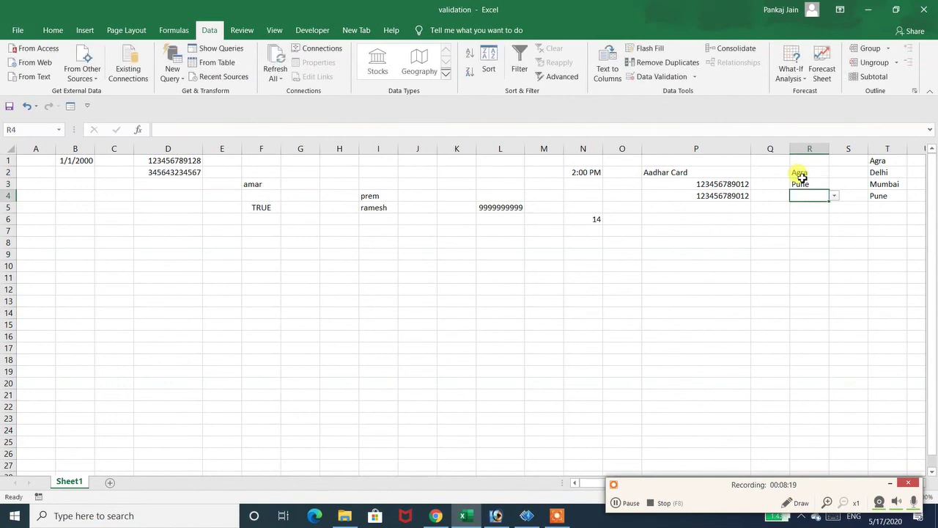
{"action": "type", "text": "Thane"}
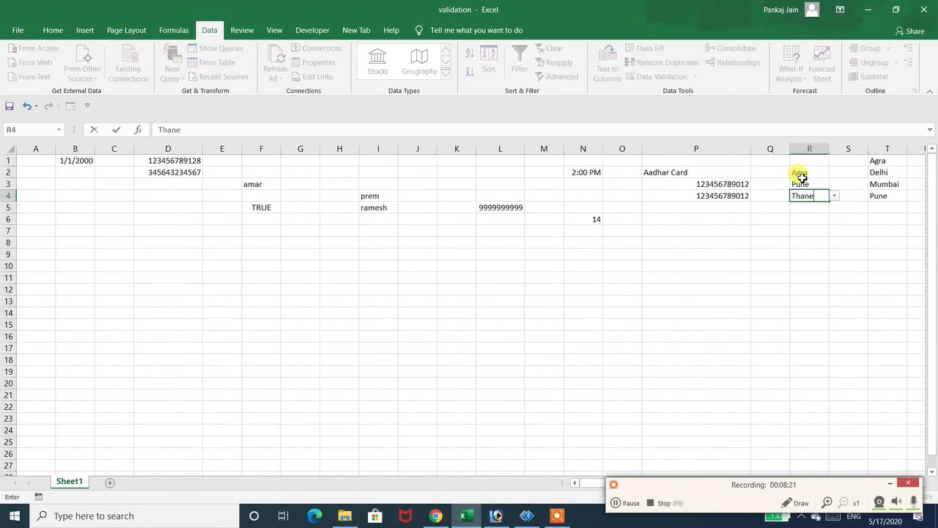
{"action": "key", "text": "Return"}
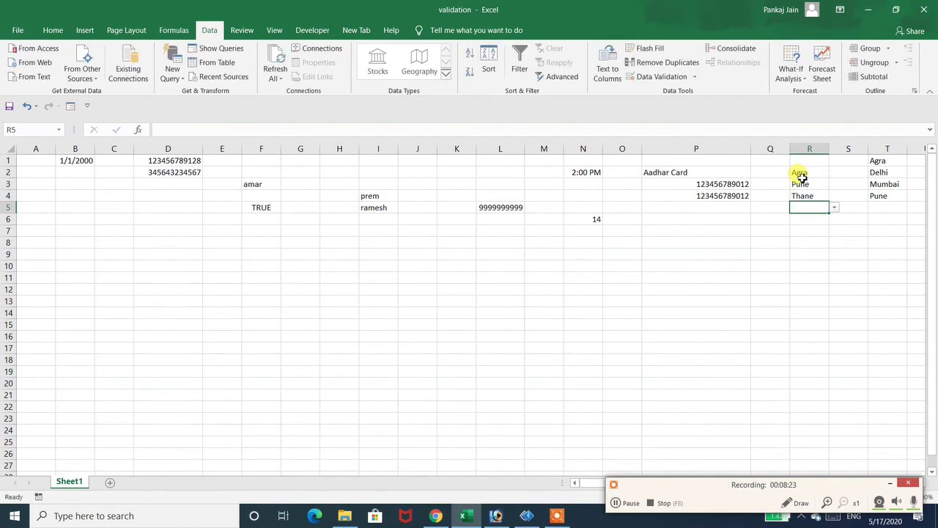
- Change the source of cell R4's List data validation to the cities in column T and apply it
{"action": "left_click", "coordinate": [806, 195]}
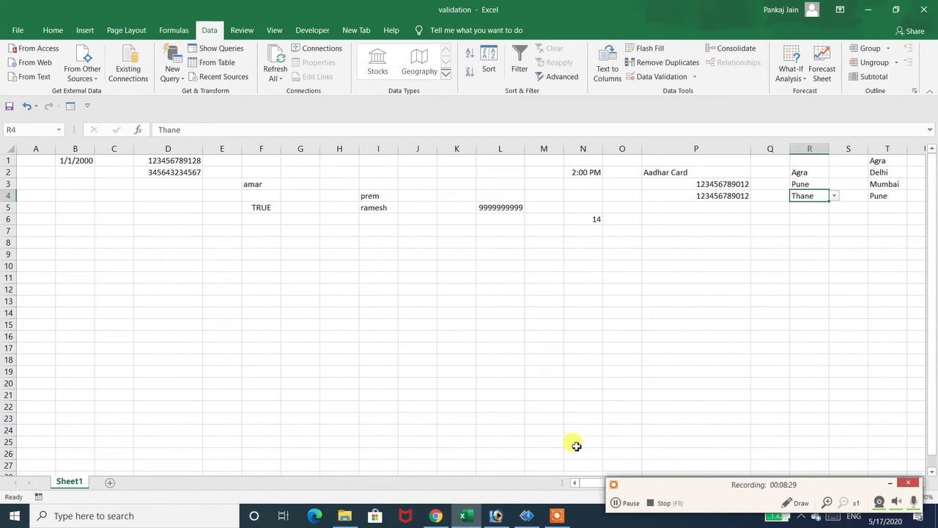
{"action": "left_click", "coordinate": [622, 506]}
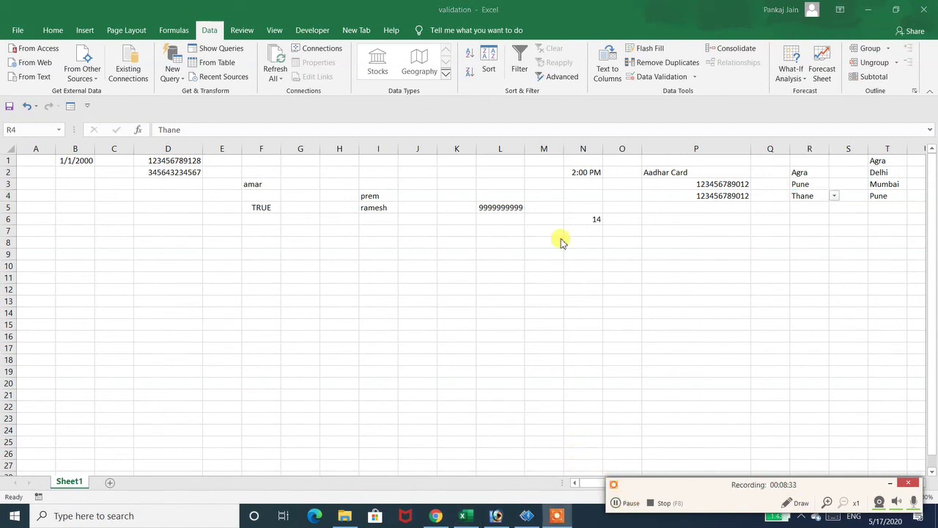
{"action": "left_click", "coordinate": [811, 148]}
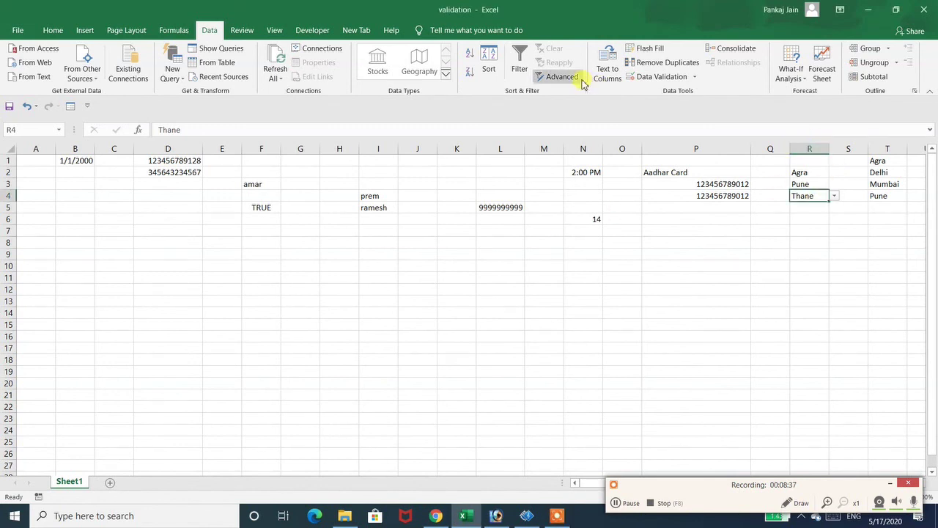
{"action": "left_click", "coordinate": [664, 78]}
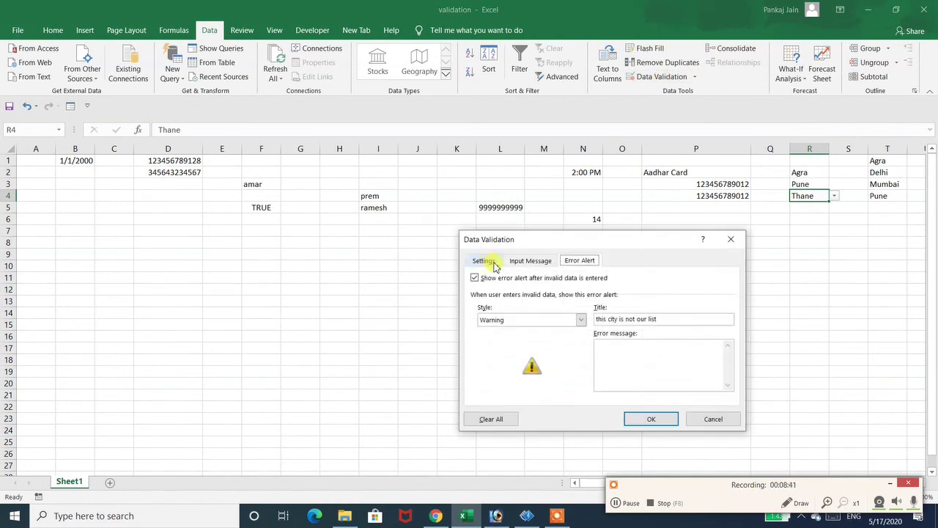
{"action": "left_click", "coordinate": [495, 264]}
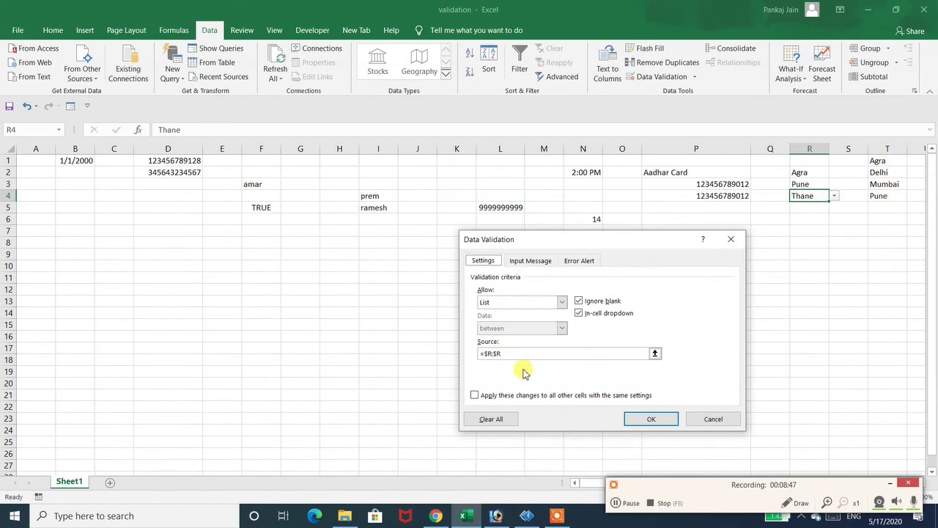
{"action": "left_click", "coordinate": [492, 354]}
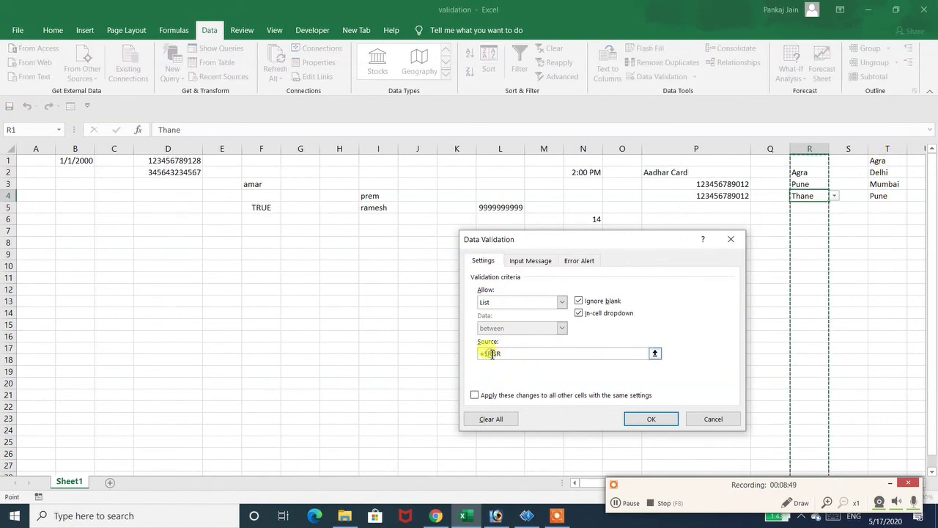
{"action": "type", "text": "T"}
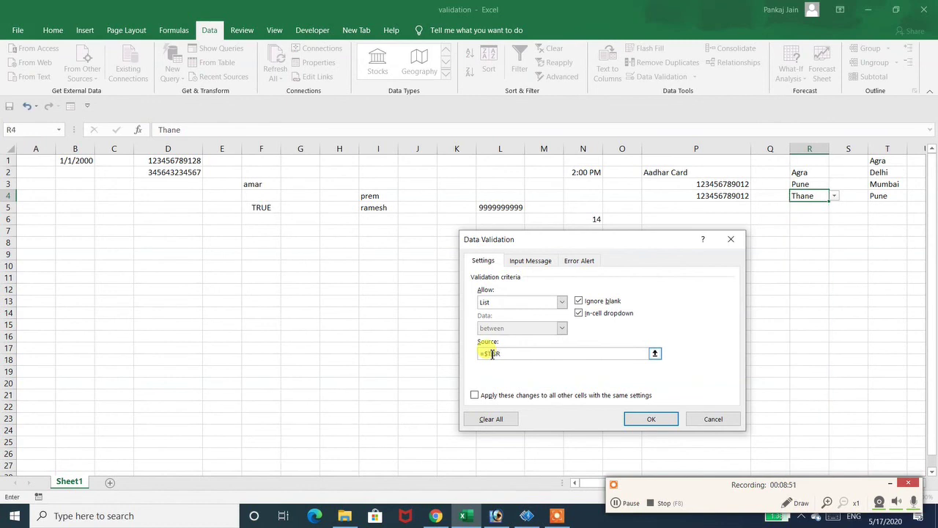
{"action": "key", "text": "Right"}
{"action": "key", "text": "Right"}
{"action": "key", "text": "BackSpace"}
{"action": "key", "text": "BackSpace"}
{"action": "key", "text": "BackSpace"}
{"action": "key", "text": "BackSpace"}
{"action": "key", "text": "BackSpace"}
{"action": "key", "text": "BackSpace"}
{"action": "type", "text": "T"}
{"action": "type", "text": "$1"}
{"action": "left_click", "coordinate": [639, 418]}
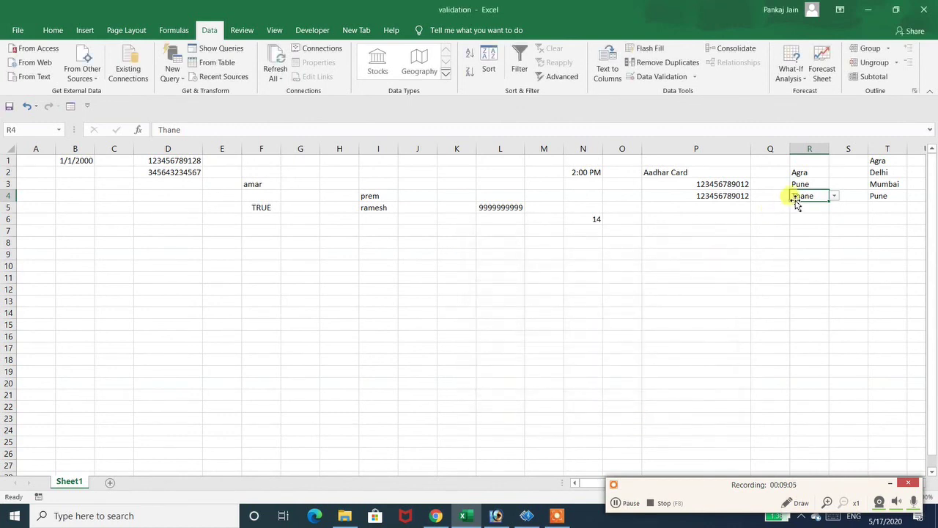
- Clear cell R4, test its list validation with the entry thane, and cancel that entry
{"action": "key", "text": "Delete"}
{"action": "type", "text": "thane"}
{"action": "key", "text": "Return"}
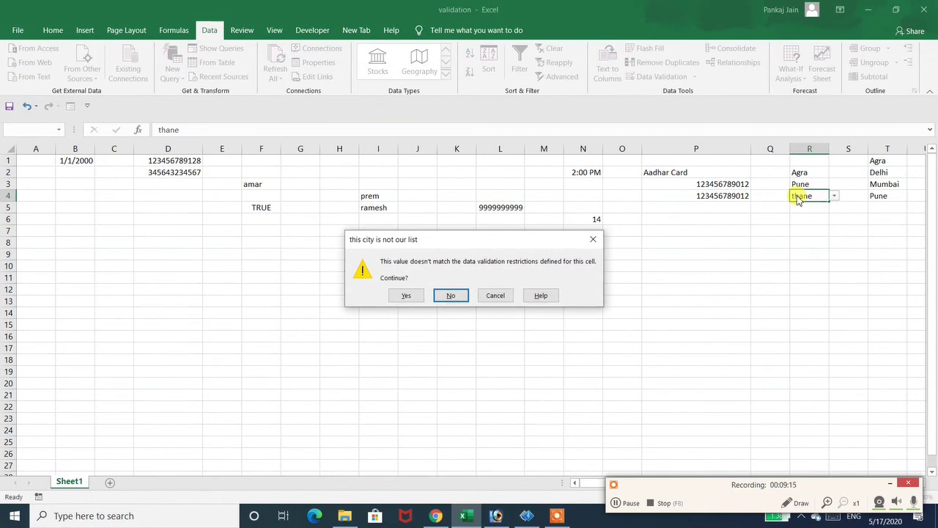
{"action": "left_click", "coordinate": [495, 295]}
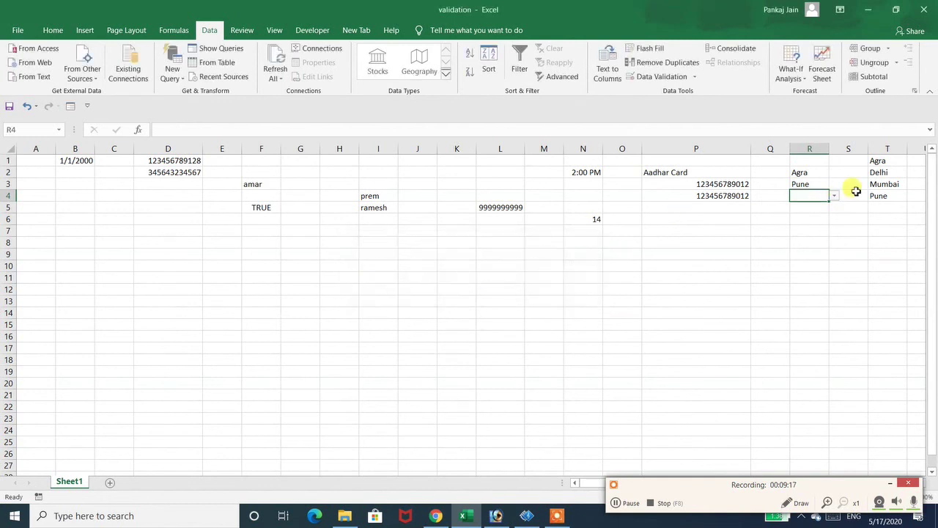
- Test column R's validation further by entering Agra, Mumbai and Lucknow in cells R4 to R6
{"action": "type", "text": "Agra"}
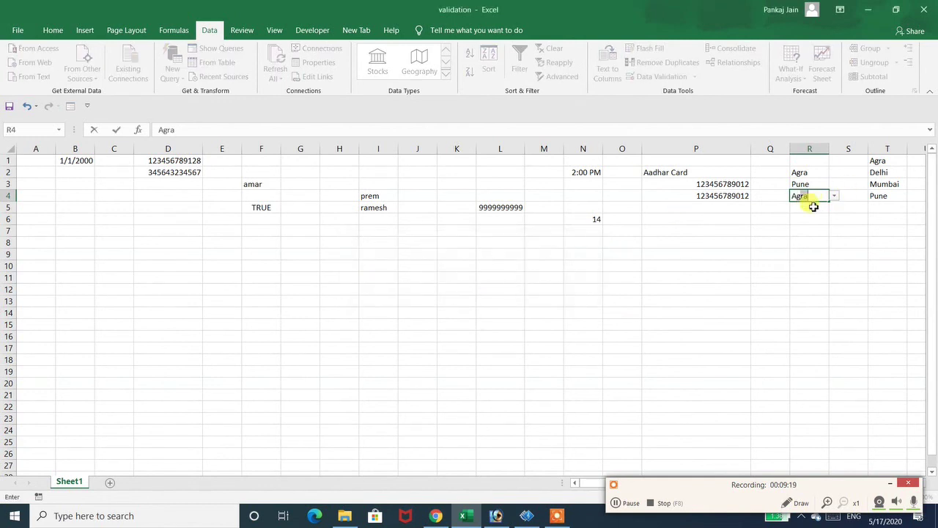
{"action": "key", "text": "Return"}
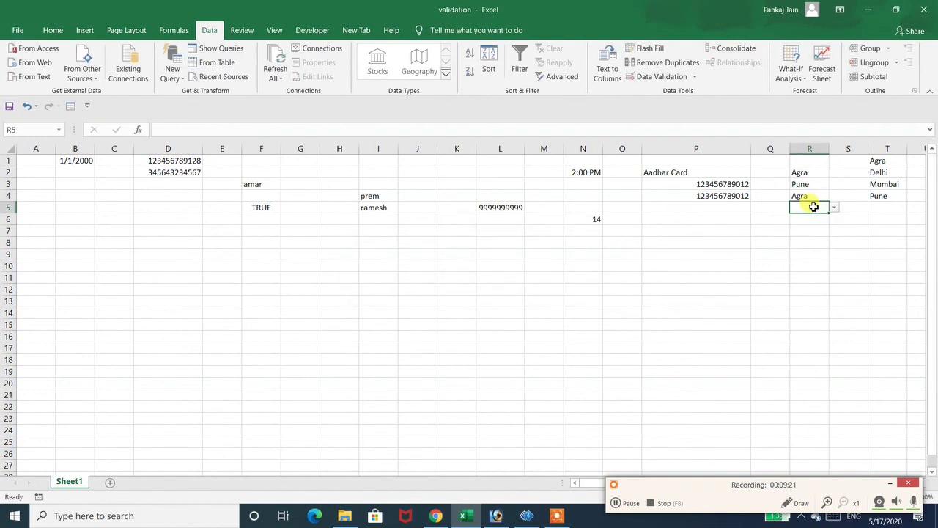
{"action": "type", "text": "Mummbai"}
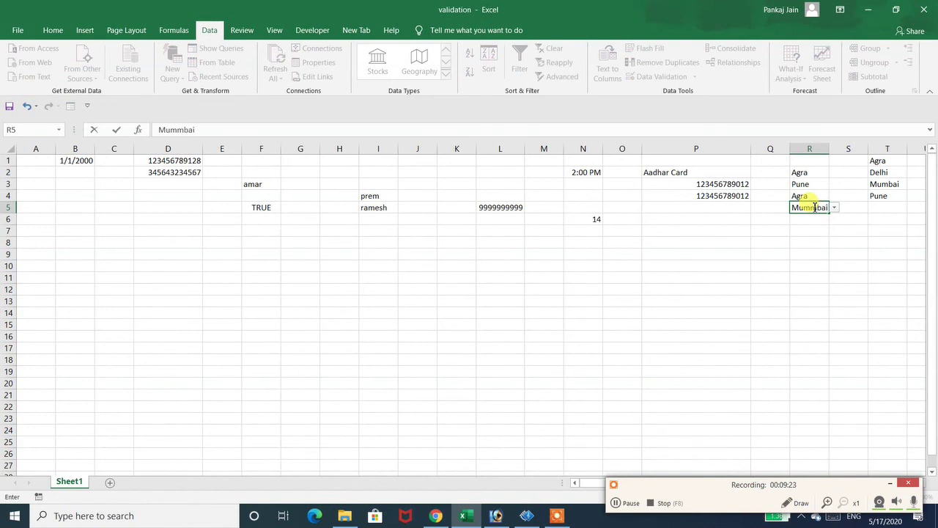
{"action": "key", "text": "BackSpace"}
{"action": "key", "text": "BackSpace"}
{"action": "key", "text": "BackSpace"}
{"action": "key", "text": "BackSpace"}
{"action": "type", "text": "bai"}
{"action": "key", "text": "Return"}
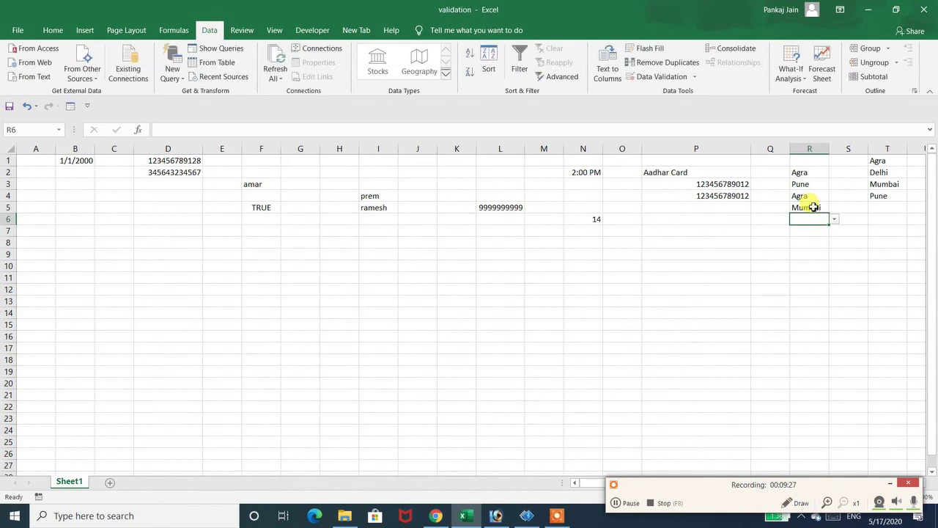
{"action": "type", "text": "Lucknow"}
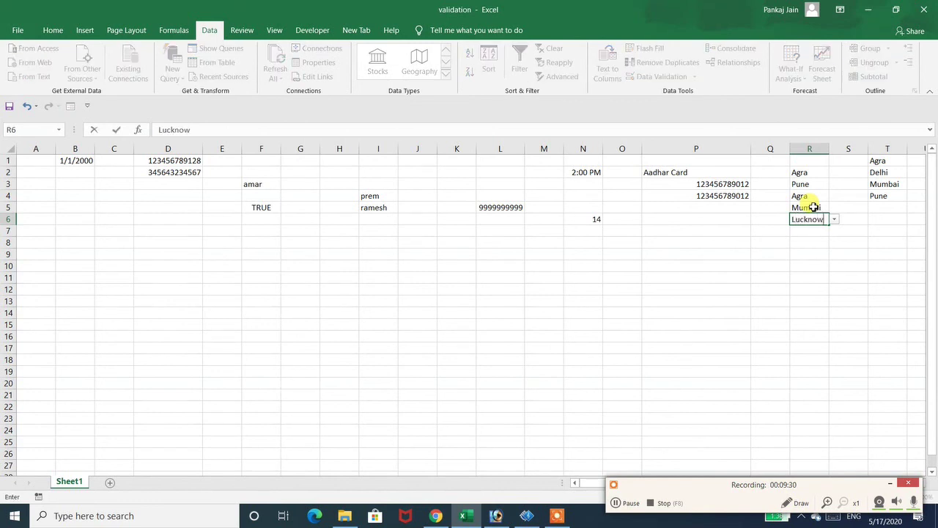
{"action": "key", "text": "Return"}
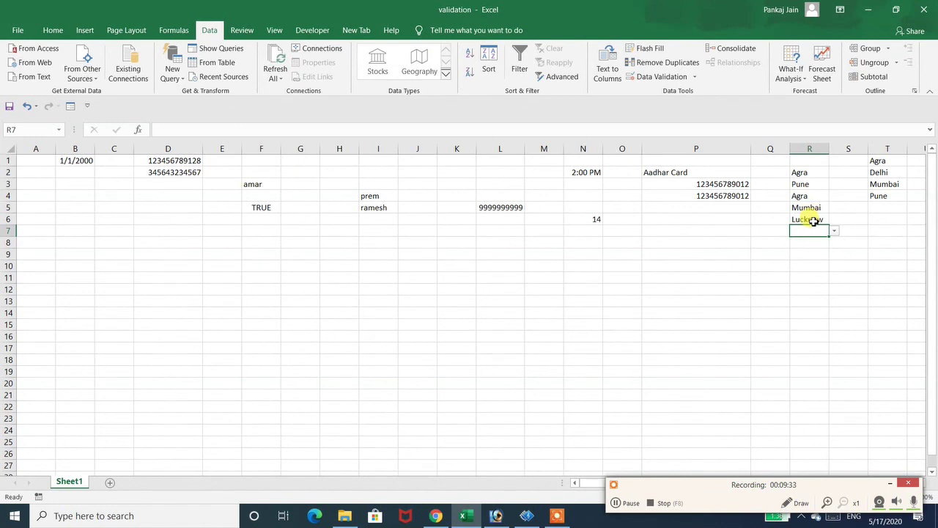
{"action": "left_click", "coordinate": [814, 221]}
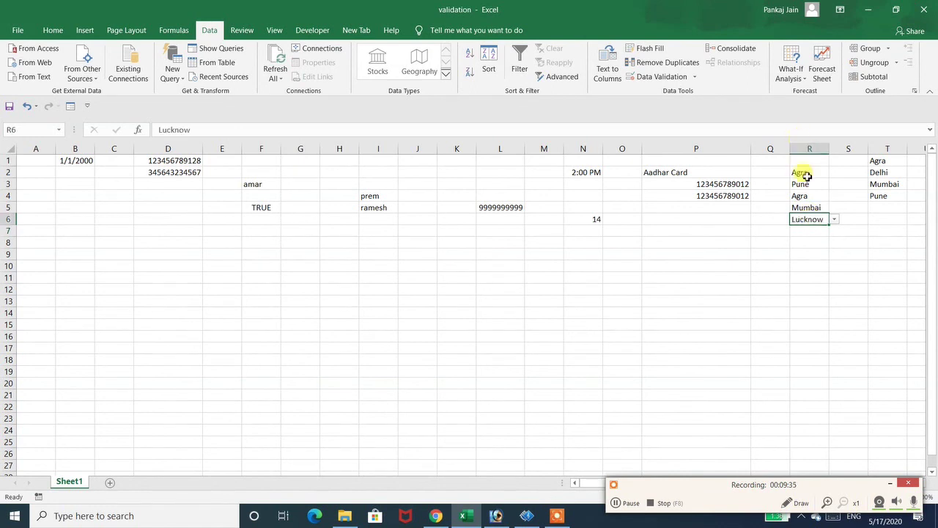